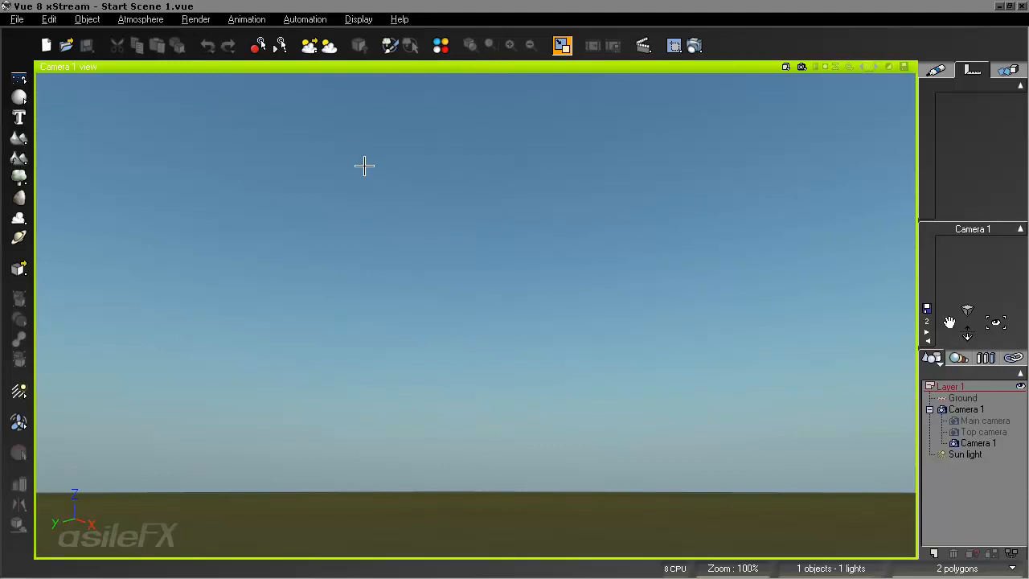
- Add a Threatening Cloud Front cloud layer from the Spectral 2 collection to the atmosphere and accept the atmosphere settings
{"action": "left_click", "coordinate": [157, 20]}
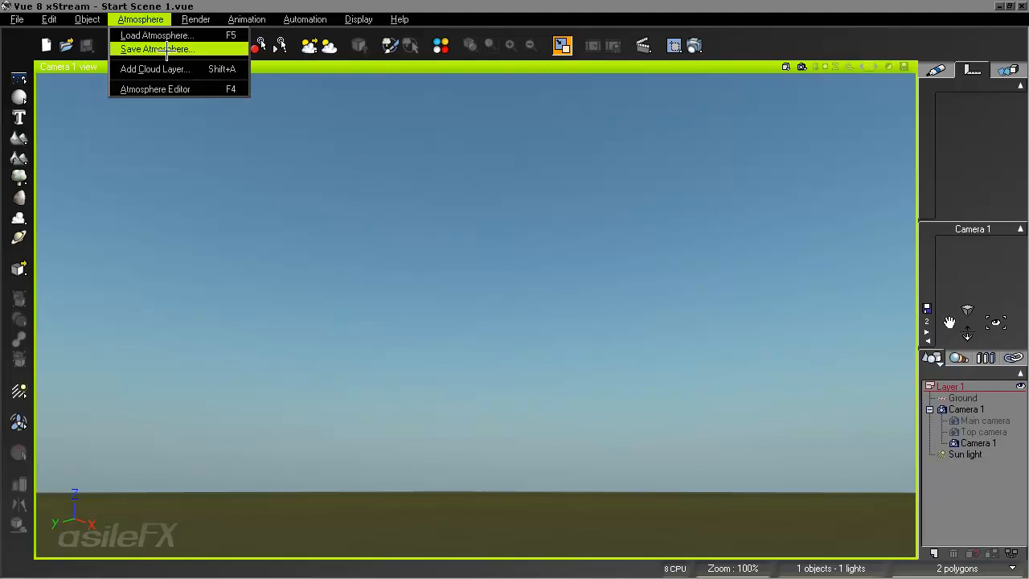
{"action": "left_click", "coordinate": [163, 67]}
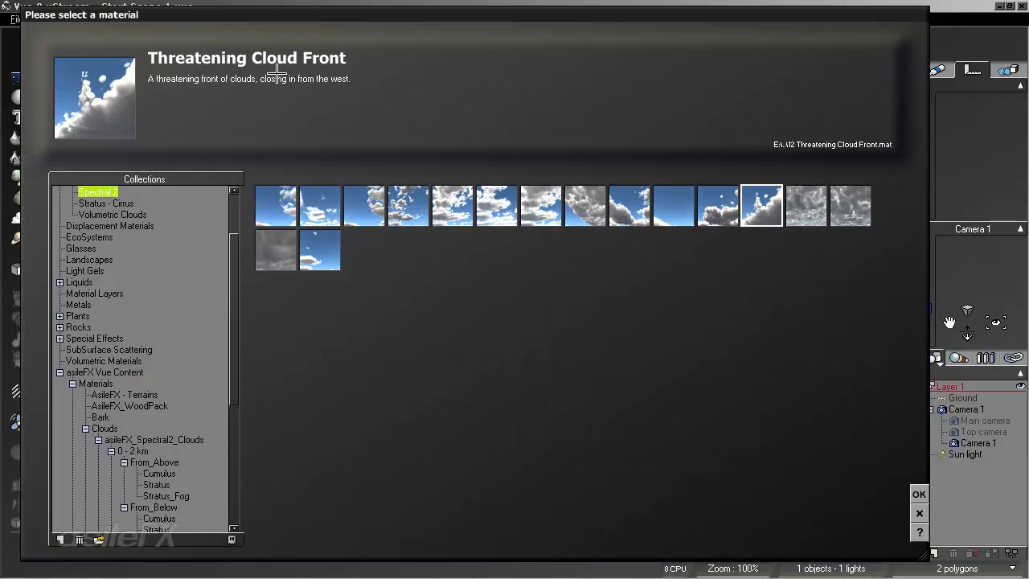
{"action": "left_click", "coordinate": [919, 494]}
{"action": "left_click", "coordinate": [759, 366]}
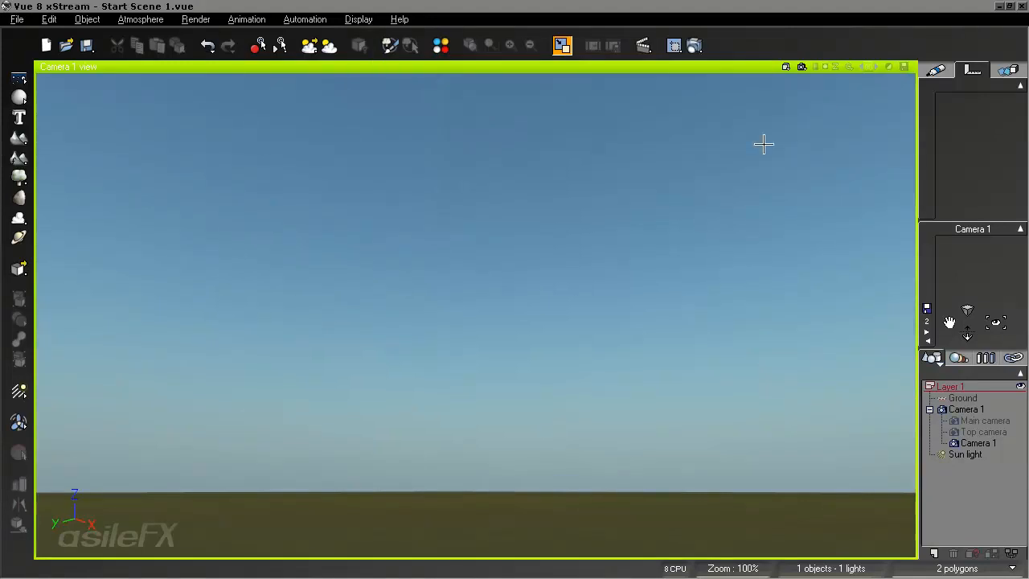
- Turn the camera until the sun and the cloud front are in view, and run a partial render of the scene
{"action": "right_click_drag", "start_coordinate": [755, 327], "coordinate": [876, 322]}
{"action": "right_click_drag", "start_coordinate": [809, 326], "coordinate": [581, 326]}
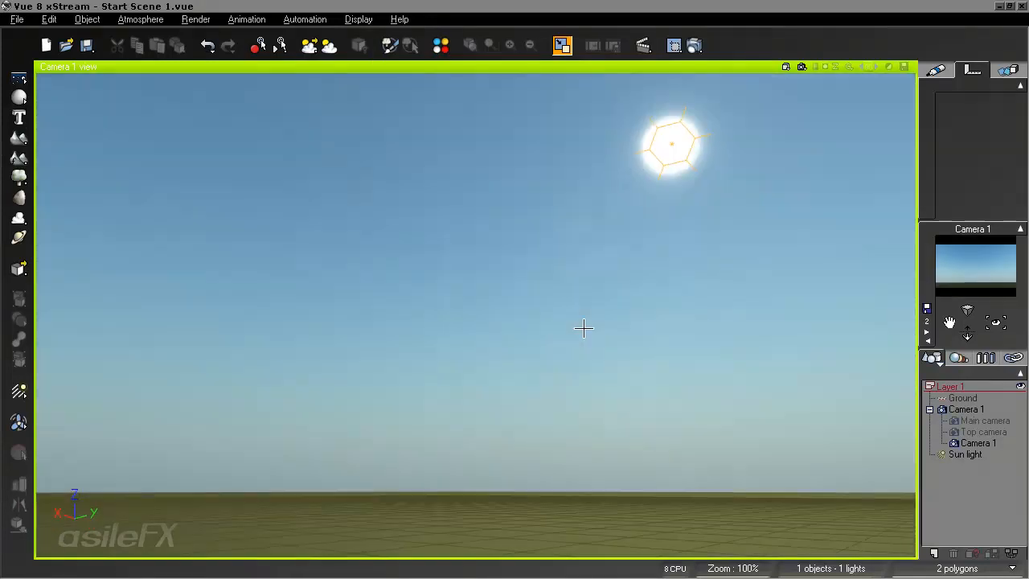
{"action": "right_click_drag", "start_coordinate": [860, 307], "coordinate": [930, 274]}
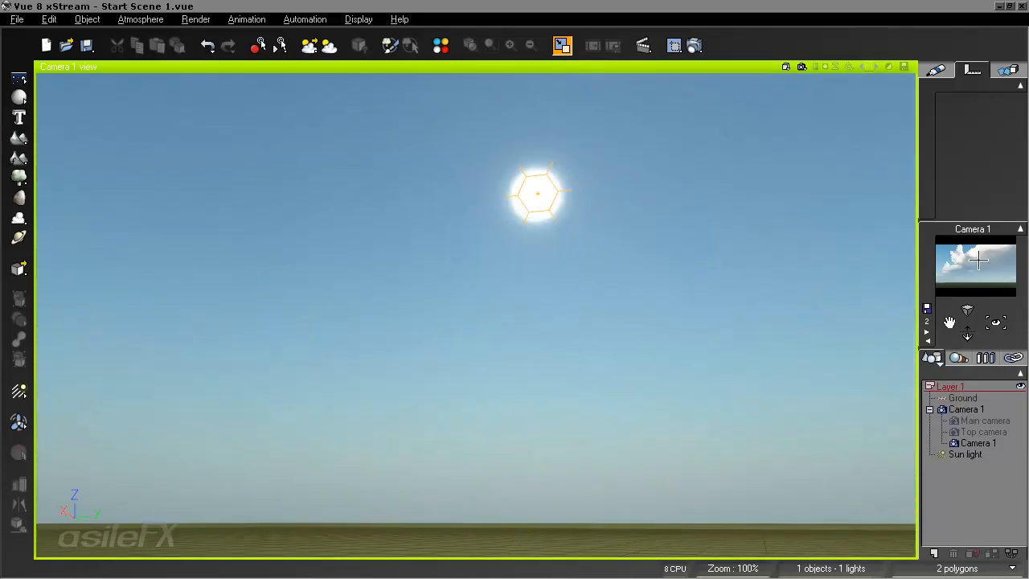
{"action": "right_click_drag", "start_coordinate": [704, 332], "coordinate": [813, 322]}
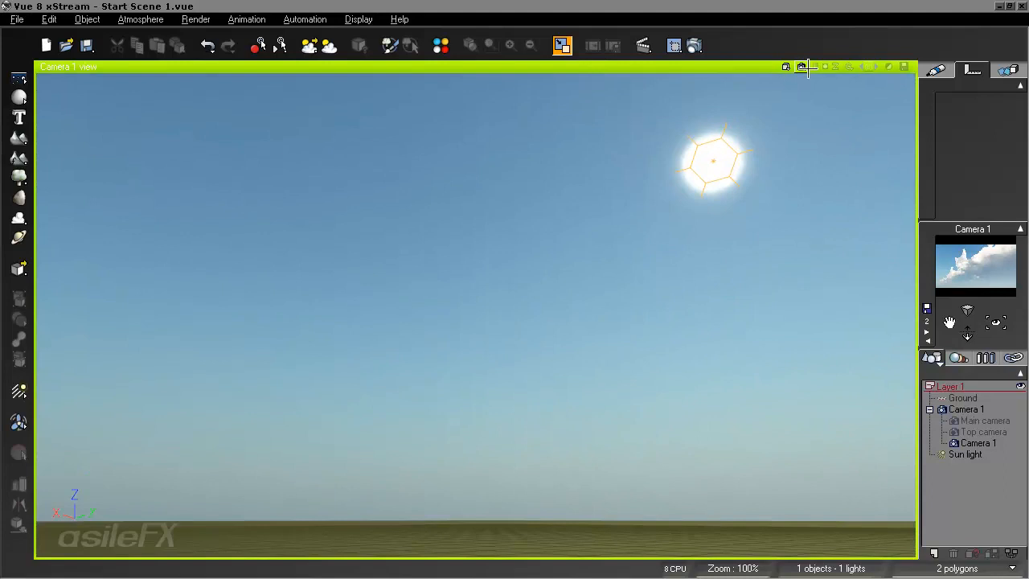
{"action": "left_click", "coordinate": [799, 67]}
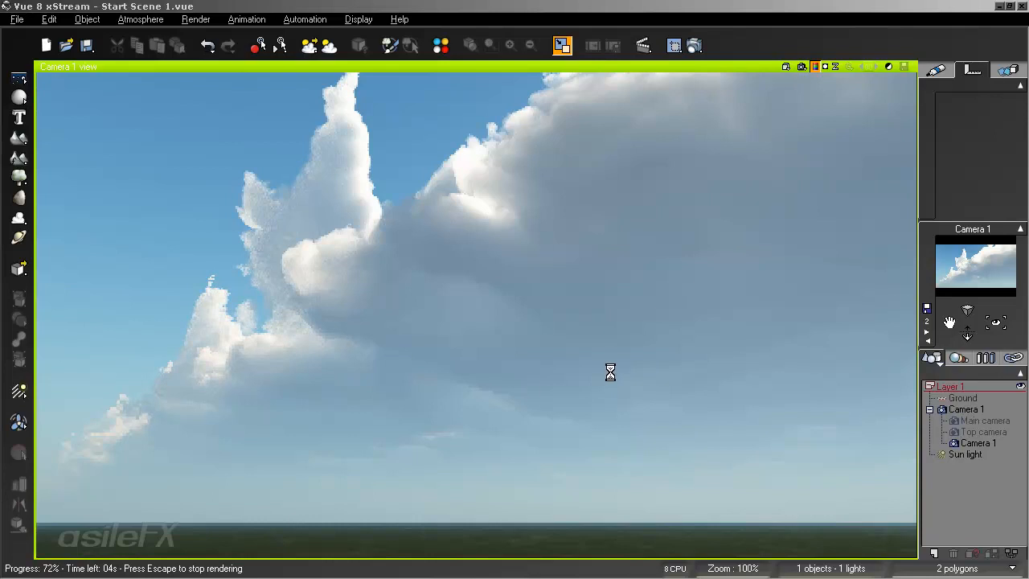
{"action": "key", "text": "Escape"}
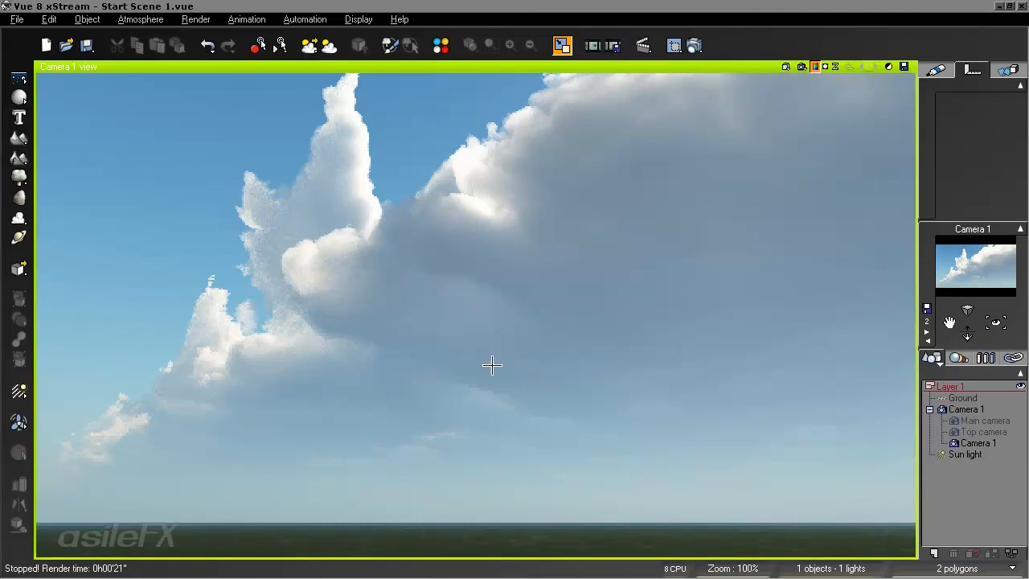
- Set the cloud layer's Detail amount and Altitude variations to 0%, and preview the simplified cloud front in a partial render
{"action": "key", "text": "F4"}
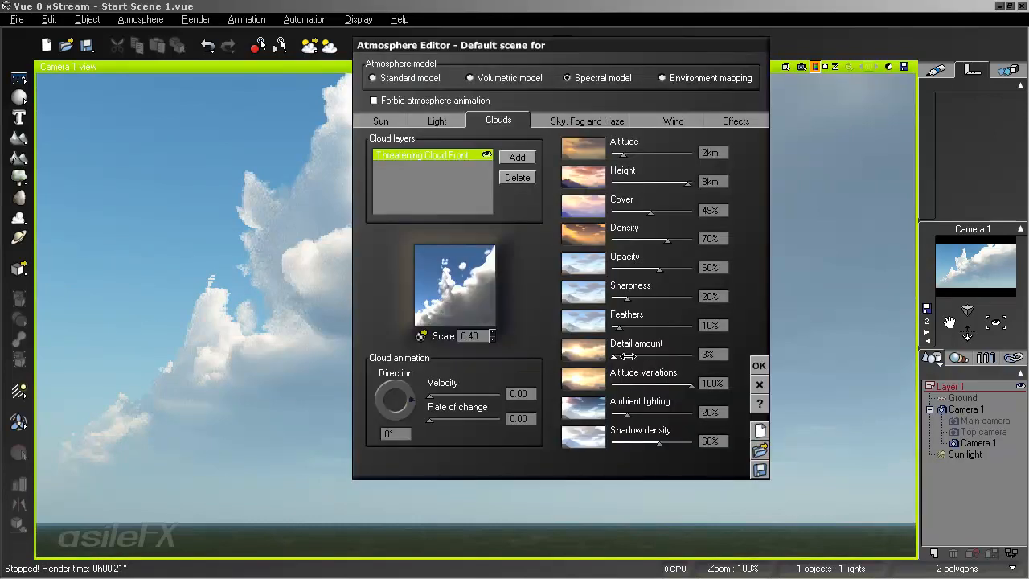
{"action": "left_click_drag", "start_coordinate": [627, 356], "coordinate": [612, 356]}
{"action": "left_click_drag", "start_coordinate": [689, 384], "coordinate": [612, 386]}
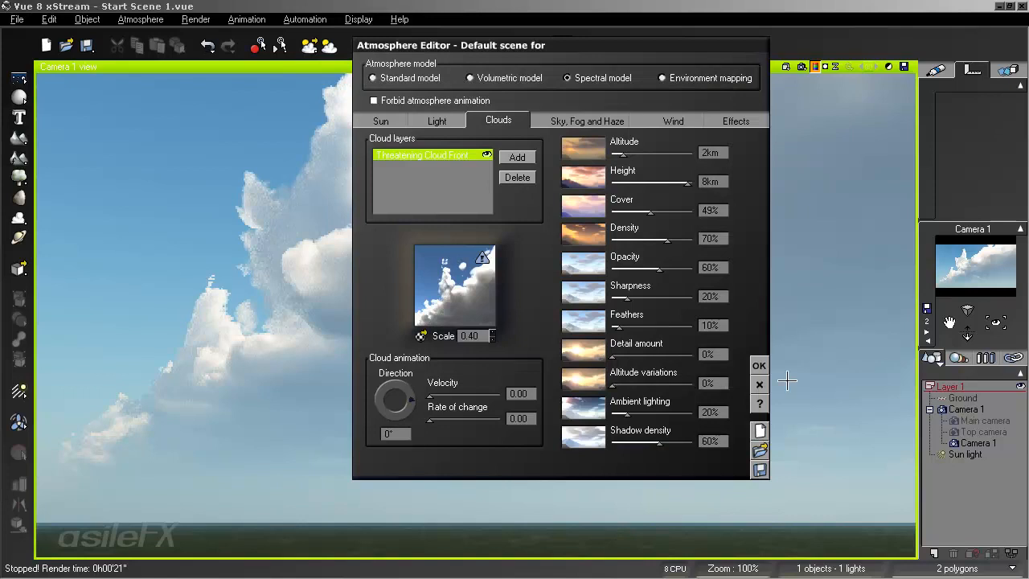
{"action": "left_click", "coordinate": [759, 366]}
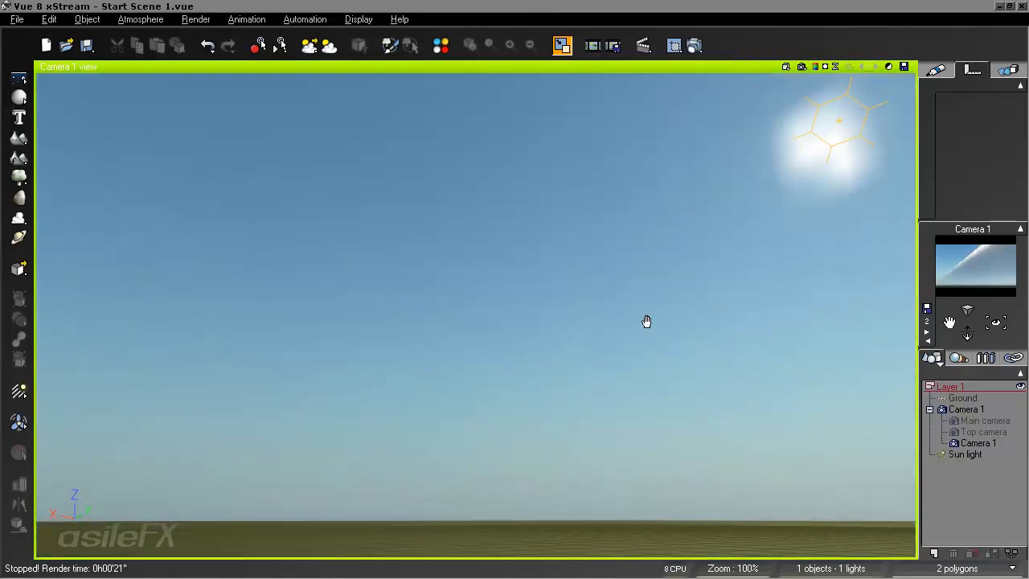
{"action": "left_click", "coordinate": [815, 67]}
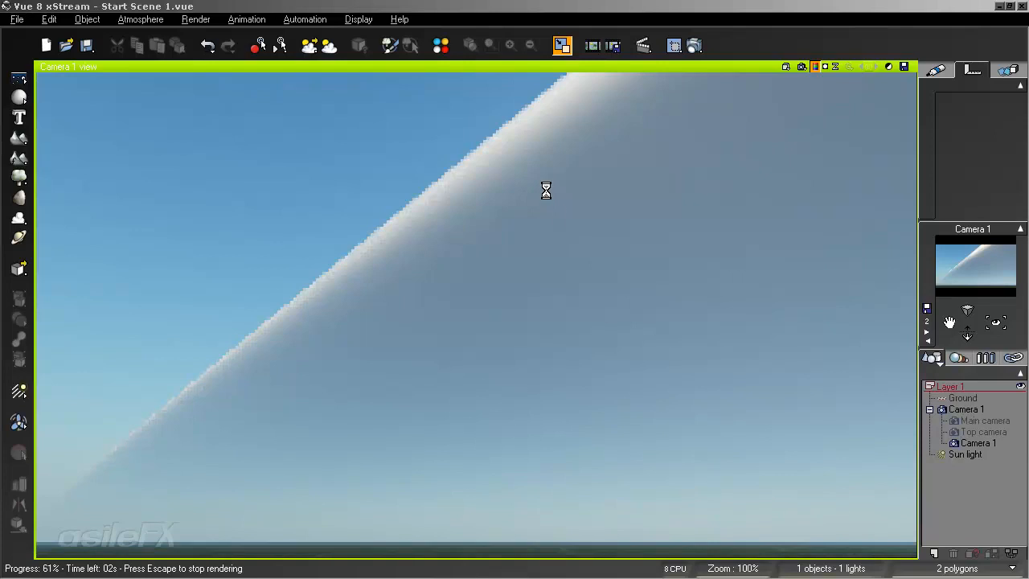
{"action": "key", "text": "Escape"}
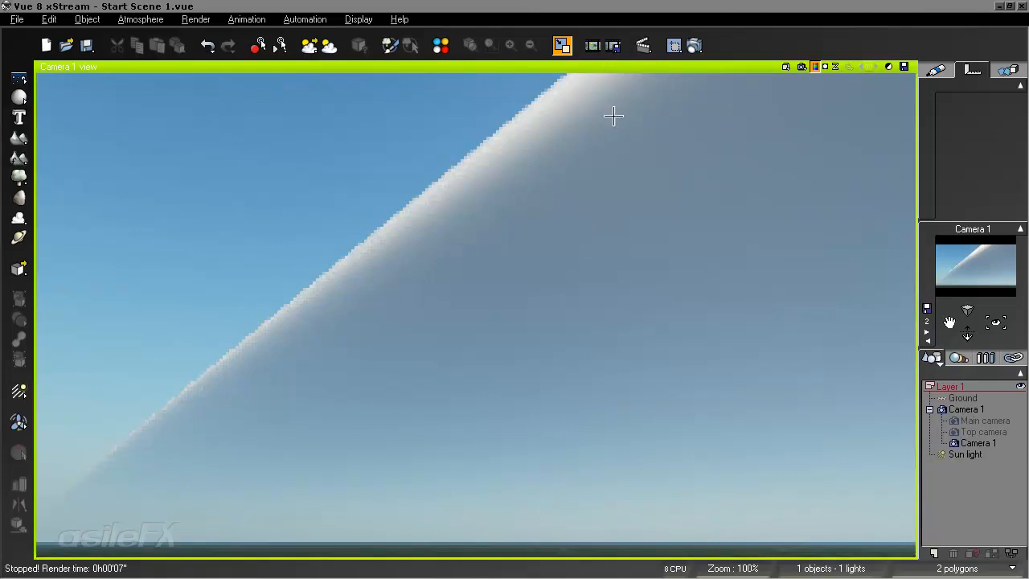
- Open the Threatening Cloud Front material for editing and set its density function scale to 1 on X, Y and Z
{"action": "key", "text": "F4"}
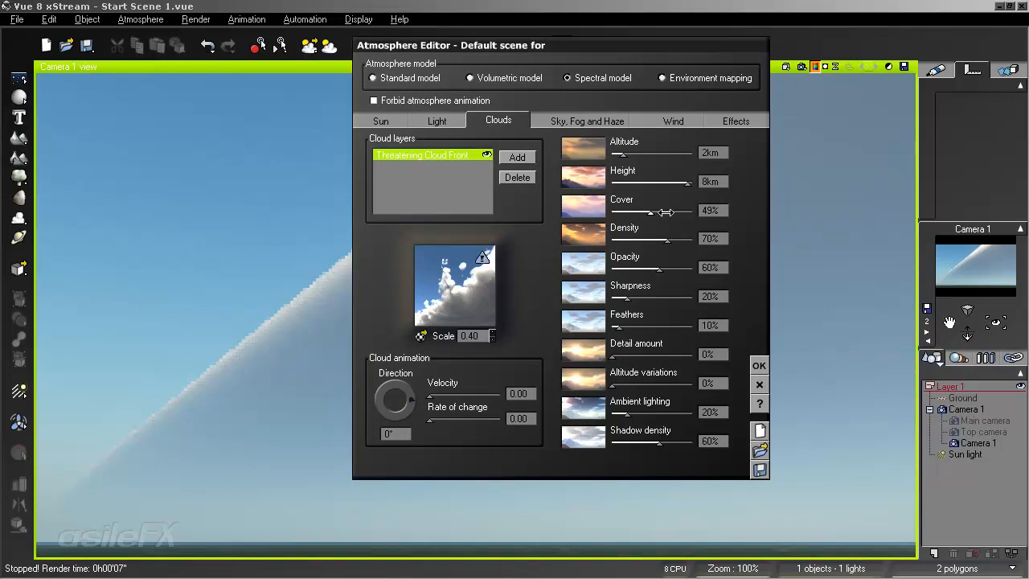
{"action": "left_click", "coordinate": [476, 336]}
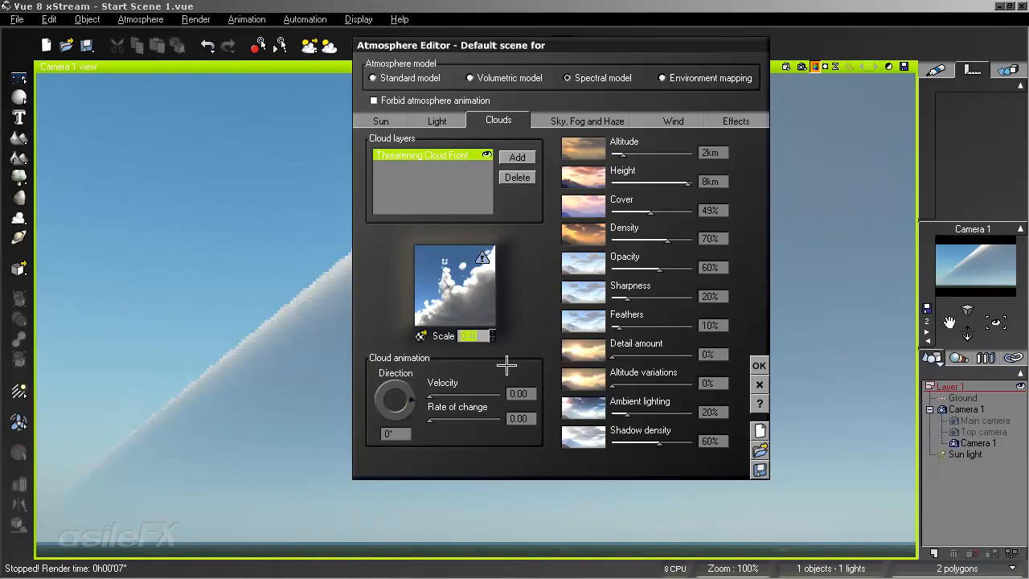
{"action": "right_click", "coordinate": [495, 277]}
{"action": "left_click", "coordinate": [482, 288]}
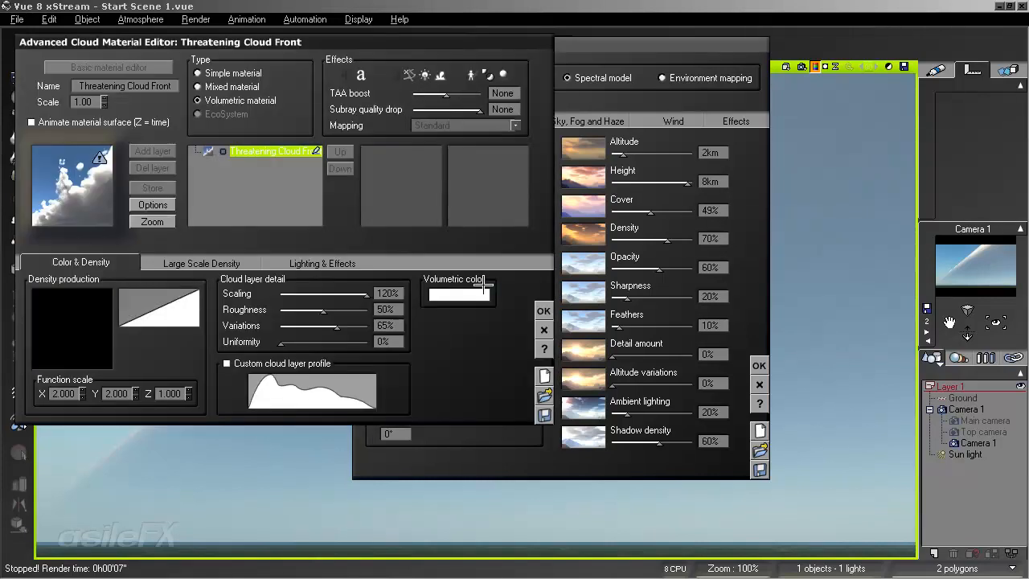
{"action": "left_click", "coordinate": [65, 394]}
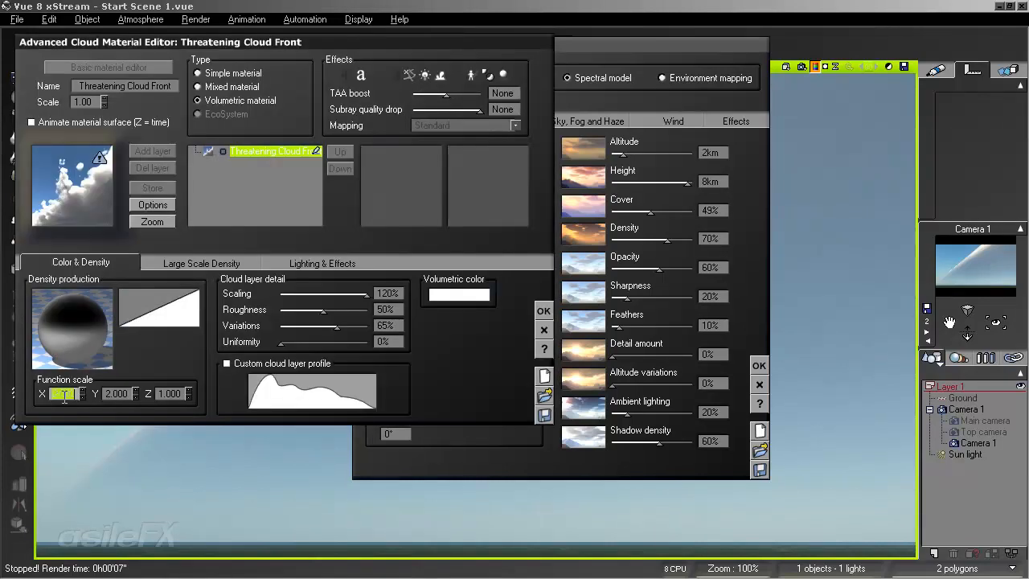
{"action": "type", "text": "1"}
{"action": "left_click", "coordinate": [121, 394]}
{"action": "type", "text": "1"}
{"action": "left_click", "coordinate": [179, 393]}
{"action": "type", "text": "1"}
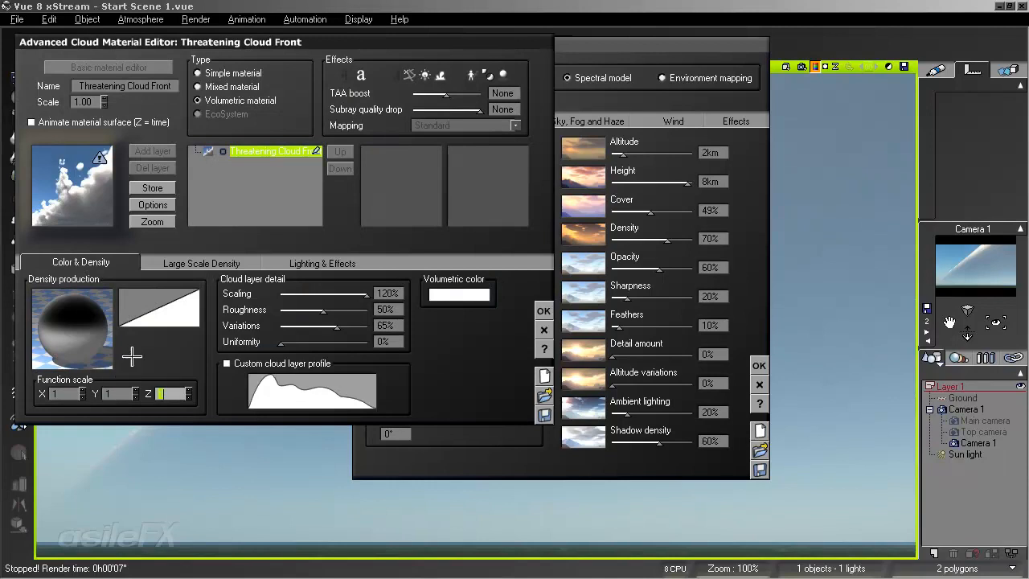
- Open the density production function for editing and move the Step (smooth) and Rotation And Twist nodes above the Density output
{"action": "right_click", "coordinate": [88, 332]}
{"action": "left_click", "coordinate": [105, 341]}
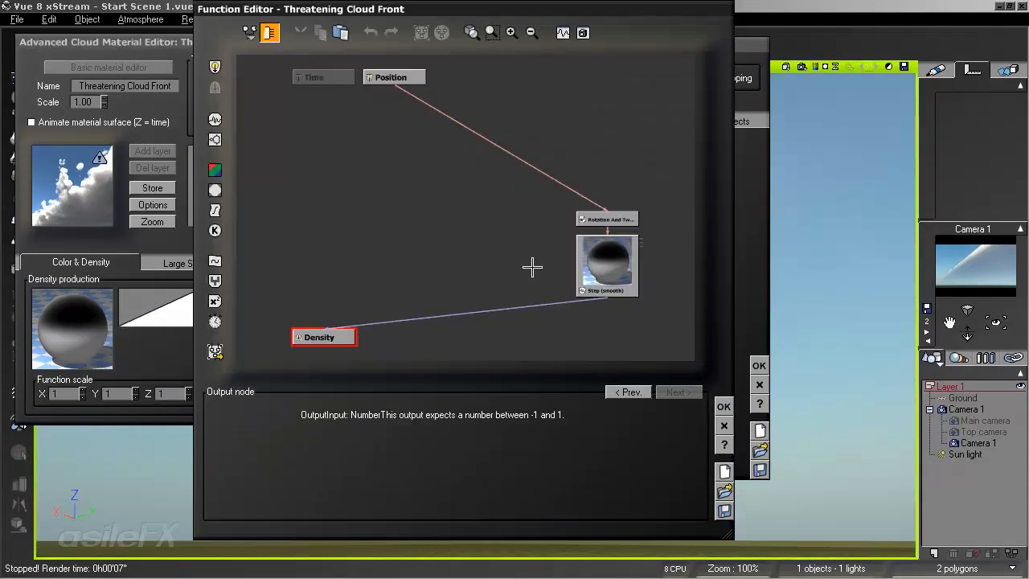
{"action": "left_click_drag", "start_coordinate": [612, 269], "coordinate": [353, 270]}
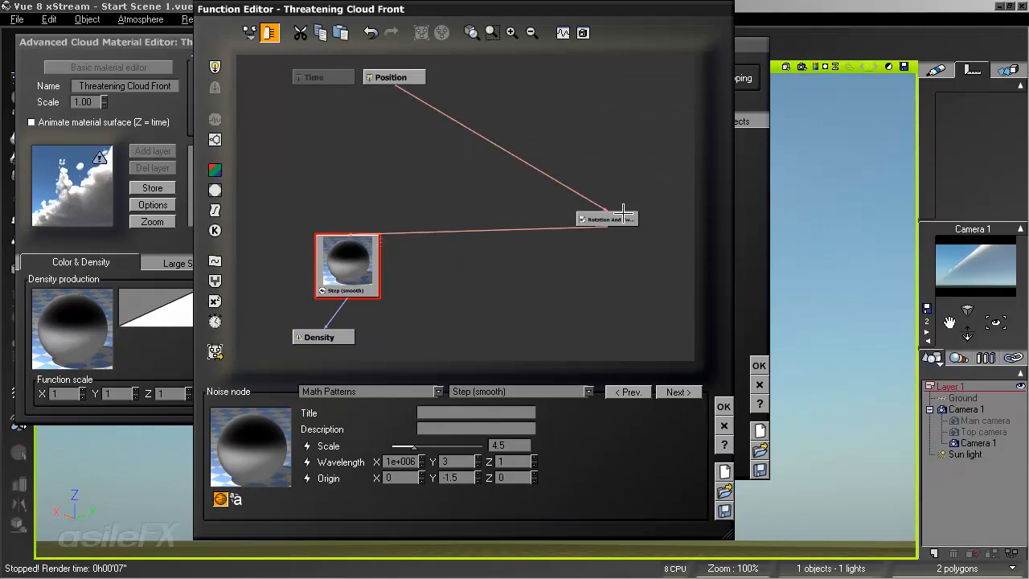
{"action": "left_click_drag", "start_coordinate": [624, 210], "coordinate": [376, 205]}
{"action": "left_click", "coordinate": [512, 32]}
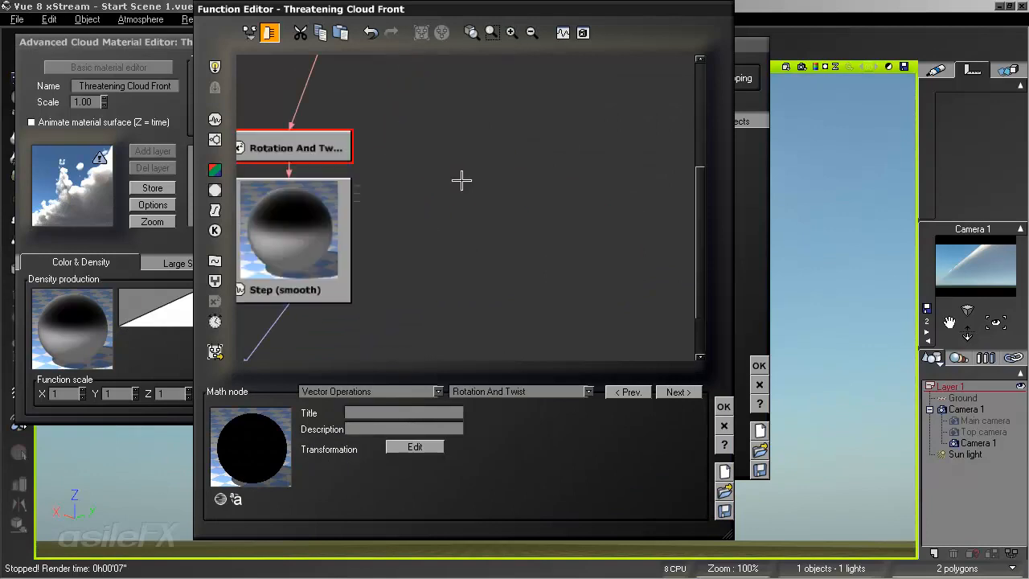
{"action": "left_click", "coordinate": [463, 222]}
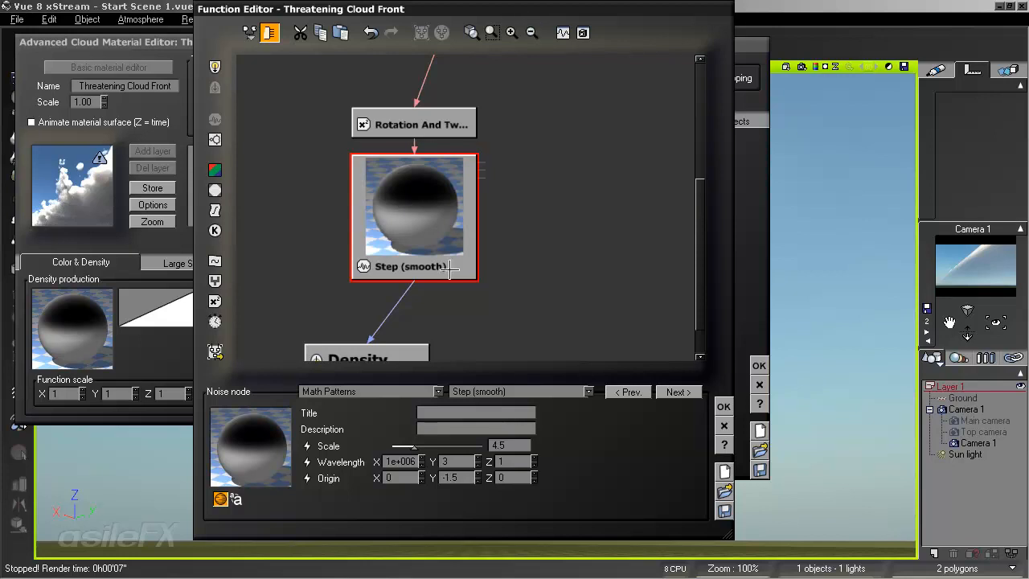
- Move the Position and Time inputs down, placing Position directly above the Rotation And Twist node and Time beside it
{"action": "left_click", "coordinate": [531, 32]}
{"action": "scroll", "coordinate": [547, 165], "scroll_direction": "up", "scroll_amount": 2}
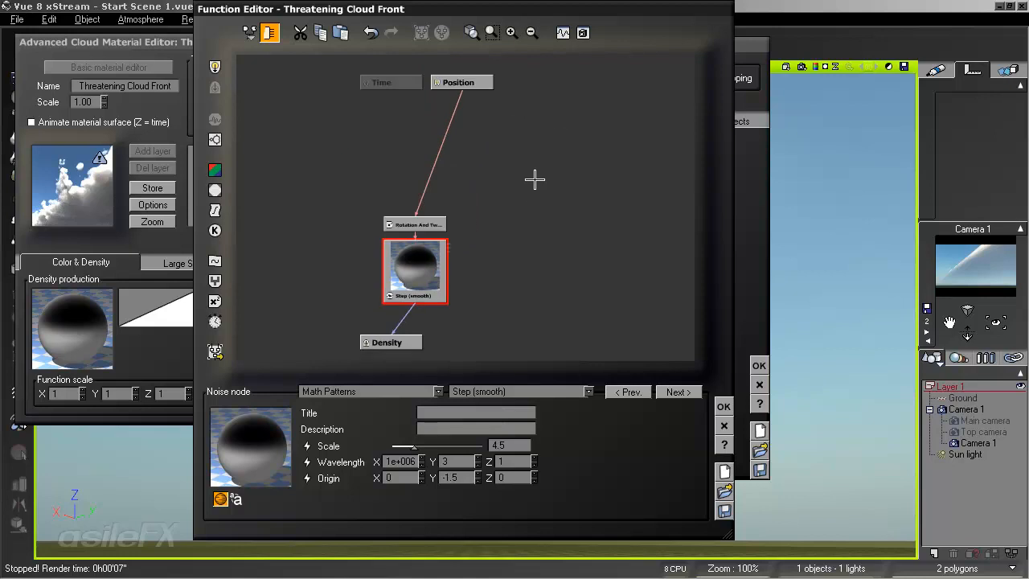
{"action": "left_click_drag", "start_coordinate": [477, 77], "coordinate": [454, 157]}
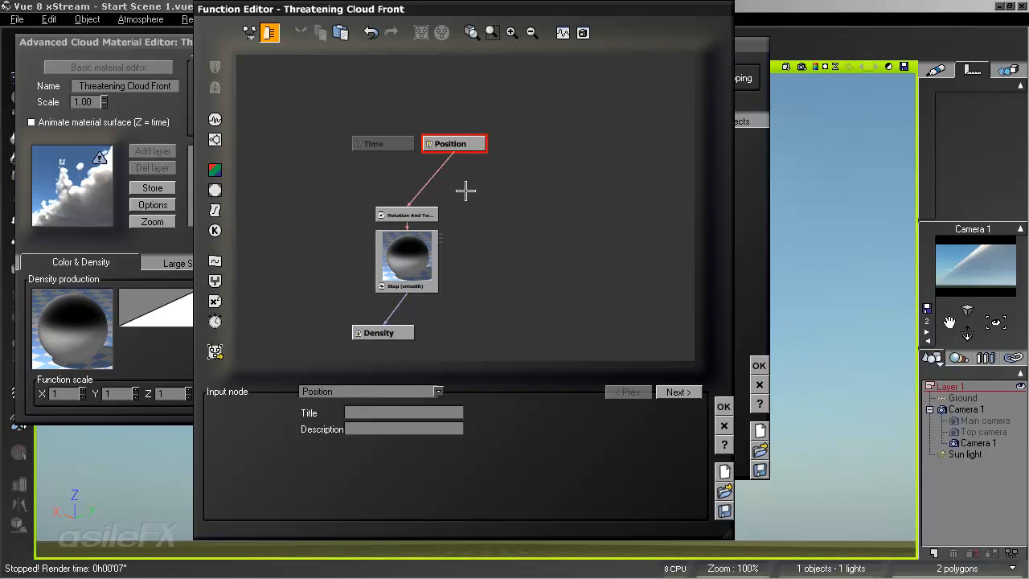
{"action": "left_click_drag", "start_coordinate": [406, 144], "coordinate": [333, 144]}
{"action": "left_click_drag", "start_coordinate": [452, 139], "coordinate": [415, 144]}
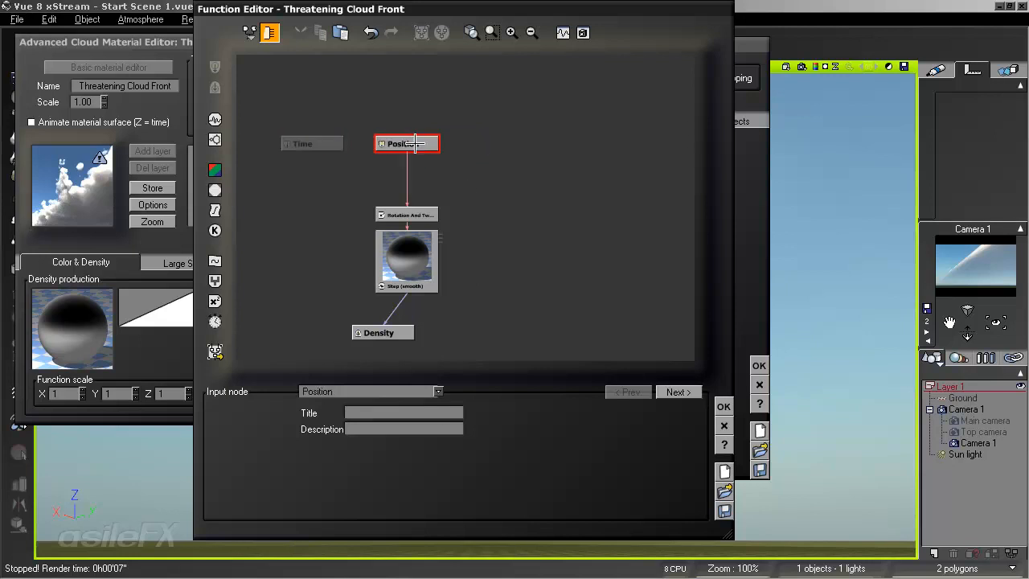
- Delete the Rotation And Twist and Step (smooth) nodes from the density function
{"action": "left_click_drag", "start_coordinate": [469, 200], "coordinate": [422, 274]}
{"action": "key", "text": "Delete"}
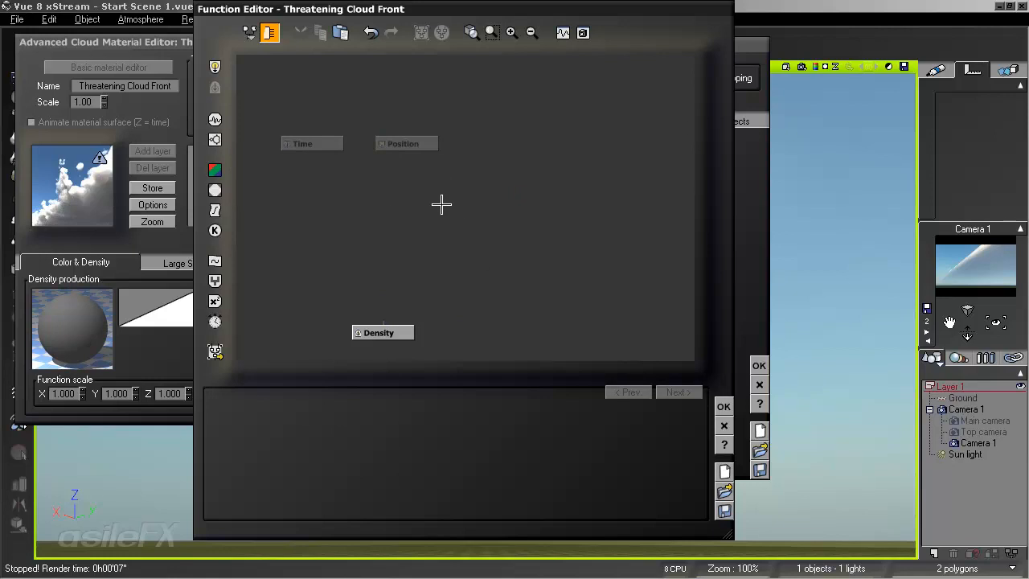
{"action": "right_click", "coordinate": [71, 318]}
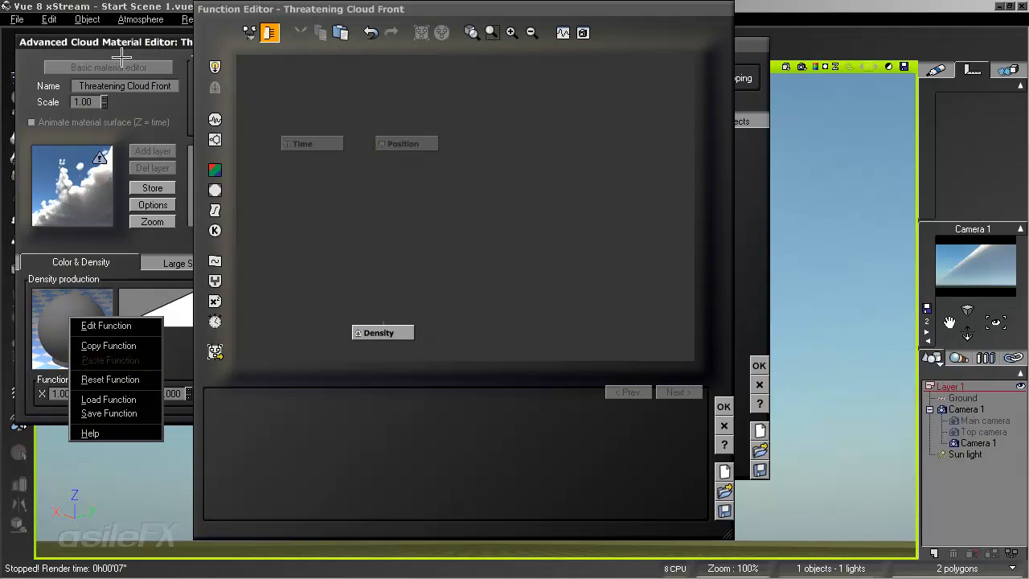
- Add a Composer 3 vector operation math node to the density function, between the Position input and the Density output
{"action": "left_click", "coordinate": [454, 221]}
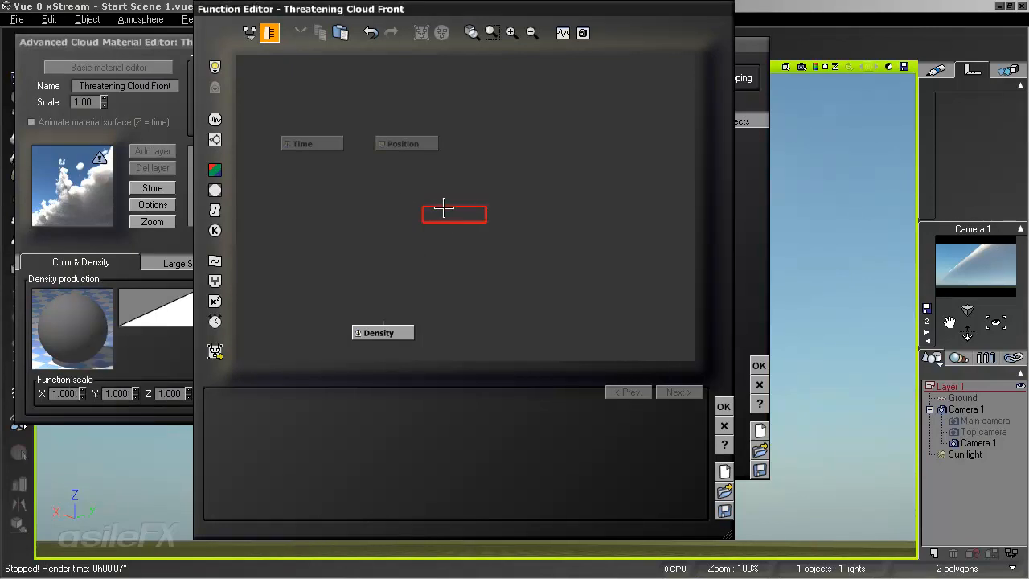
{"action": "right_click", "coordinate": [444, 209]}
{"action": "mouse_move", "coordinate": [531, 340]}
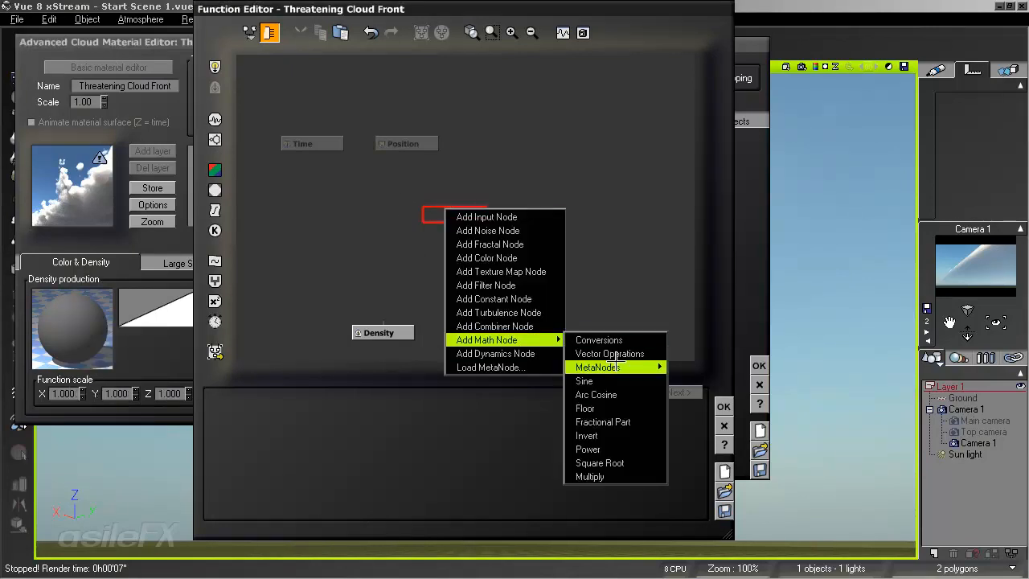
{"action": "mouse_move", "coordinate": [623, 354]}
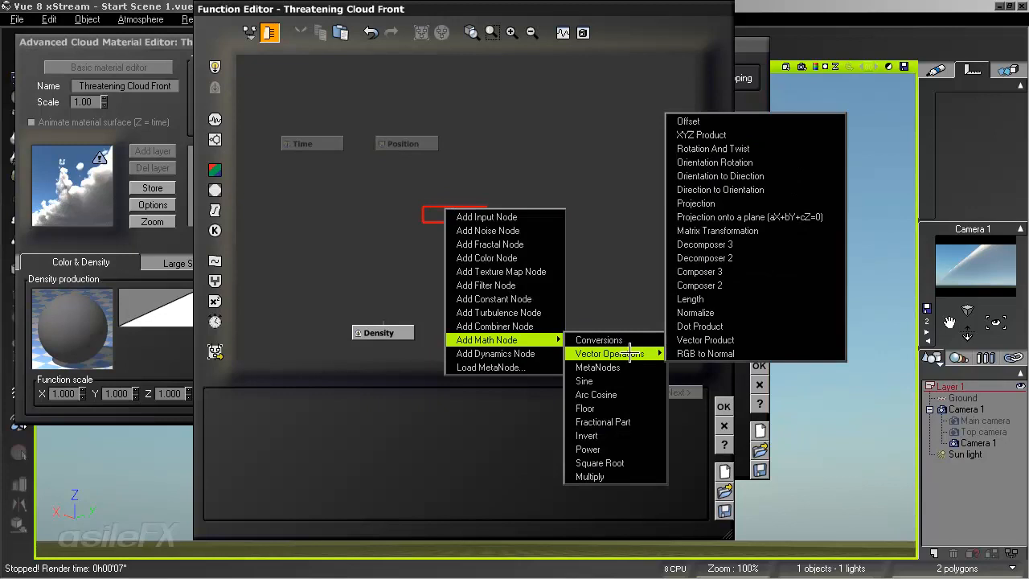
{"action": "left_click", "coordinate": [736, 272]}
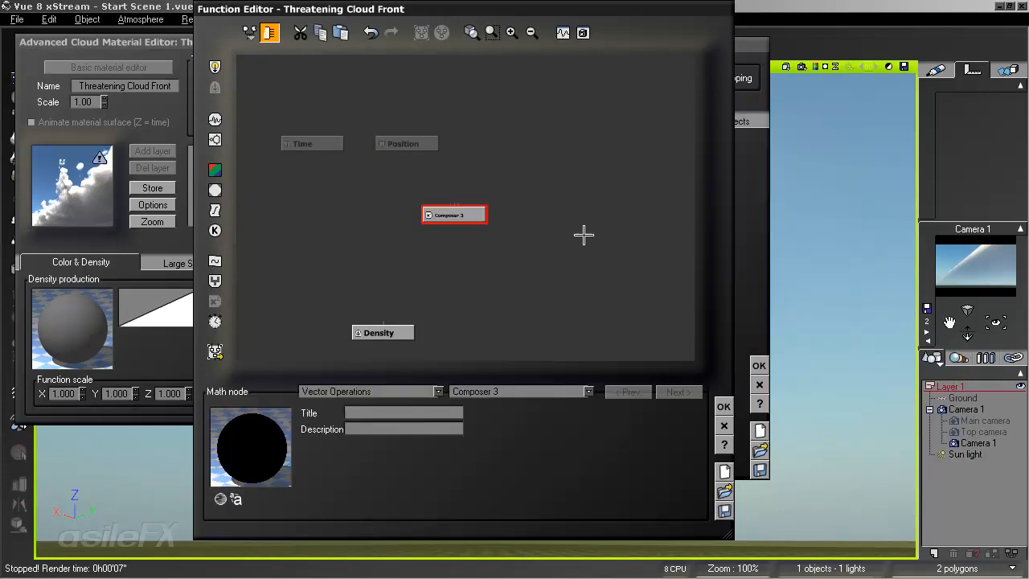
{"action": "left_click_drag", "start_coordinate": [473, 218], "coordinate": [443, 227]}
{"action": "left_click", "coordinate": [518, 224]}
{"action": "left_click", "coordinate": [452, 217]}
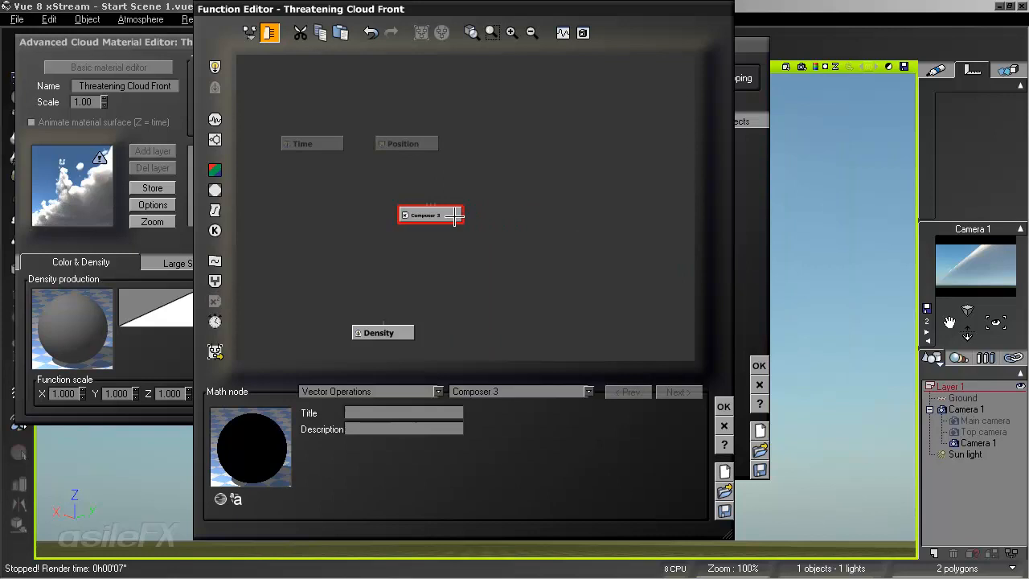
- Change the Composer 3 node to Decomposer 3, align it under the Position input and connect Position to it
{"action": "left_click", "coordinate": [479, 391]}
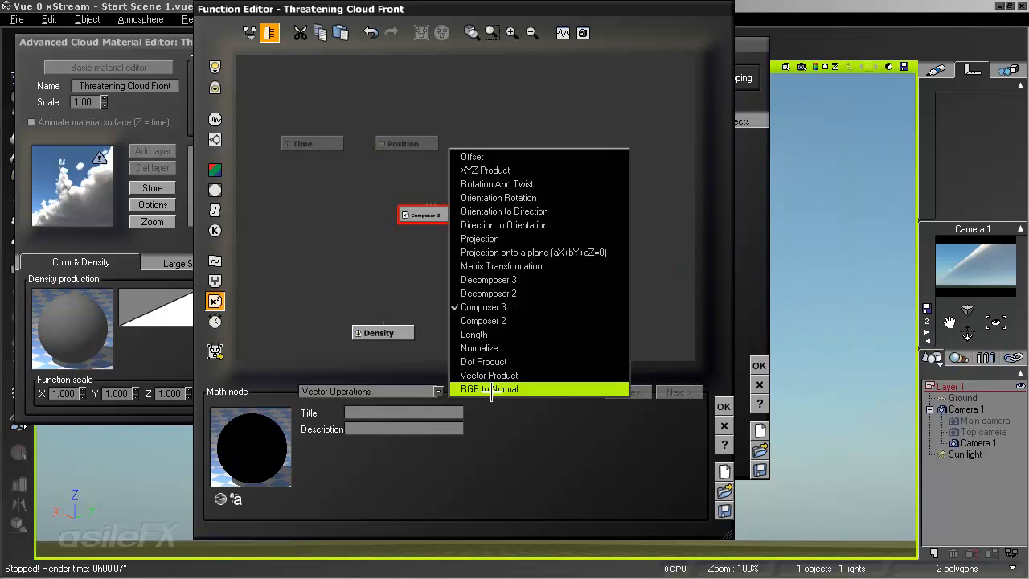
{"action": "left_click", "coordinate": [529, 280]}
{"action": "left_click_drag", "start_coordinate": [445, 215], "coordinate": [423, 215]}
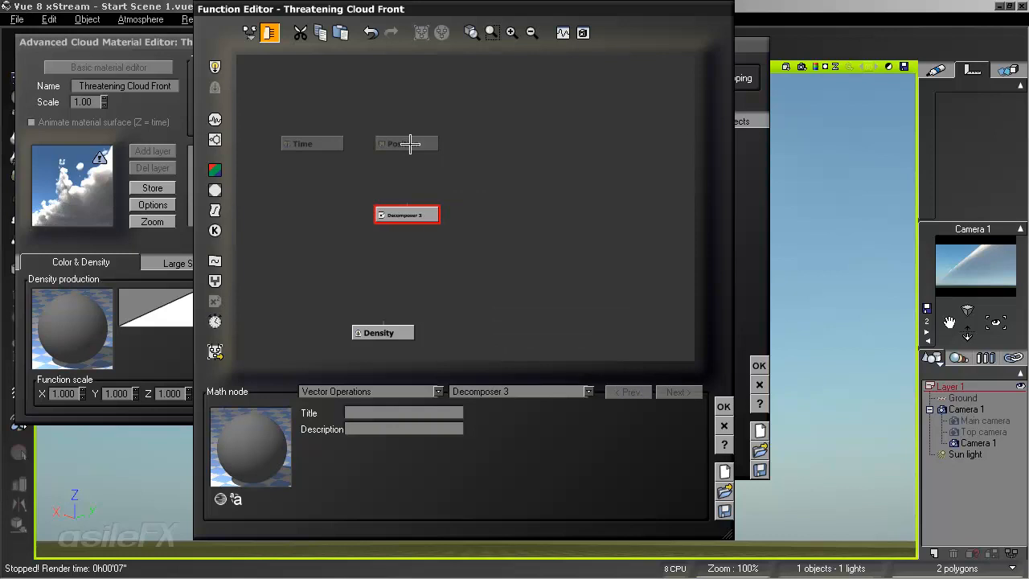
{"action": "left_click", "coordinate": [410, 143]}
{"action": "left_click_drag", "start_coordinate": [404, 206], "coordinate": [406, 146]}
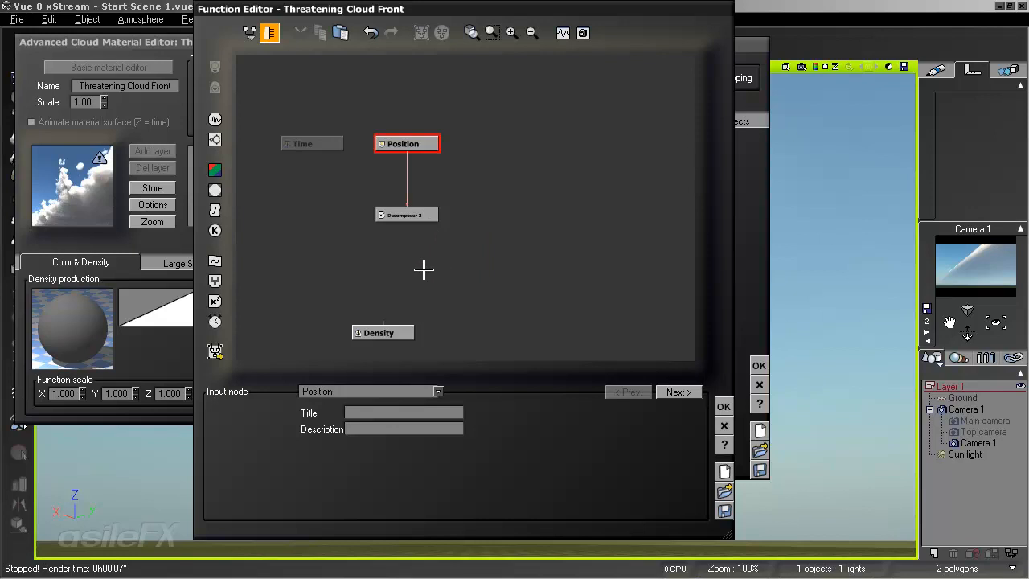
- Connect an output of Decomposer 3 to the Density output, then accept the function, cloud material and atmosphere changes
{"action": "left_click_drag", "start_coordinate": [383, 322], "coordinate": [434, 233]}
{"action": "left_click", "coordinate": [435, 234]}
{"action": "left_click", "coordinate": [723, 407]}
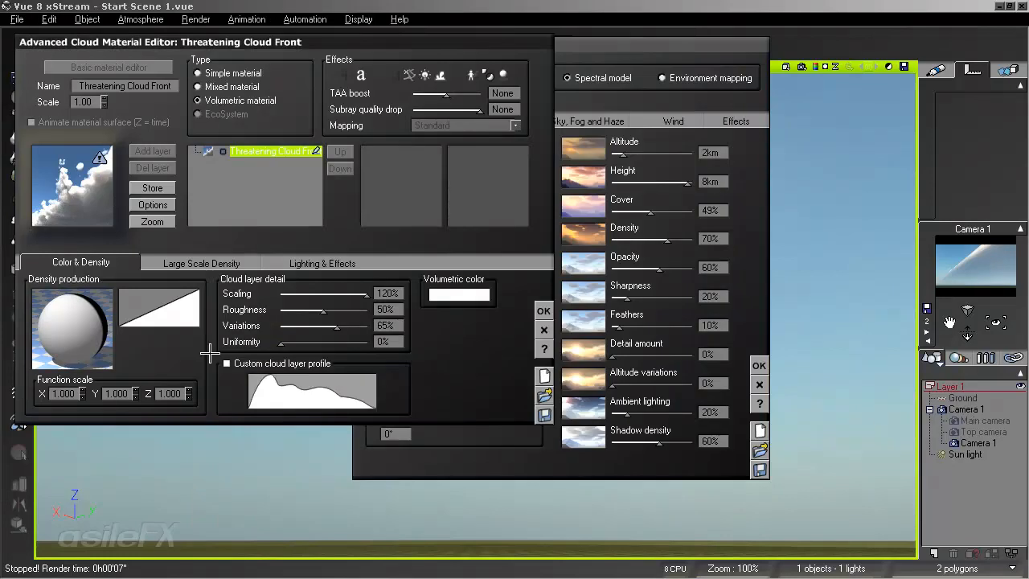
{"action": "left_click", "coordinate": [544, 311]}
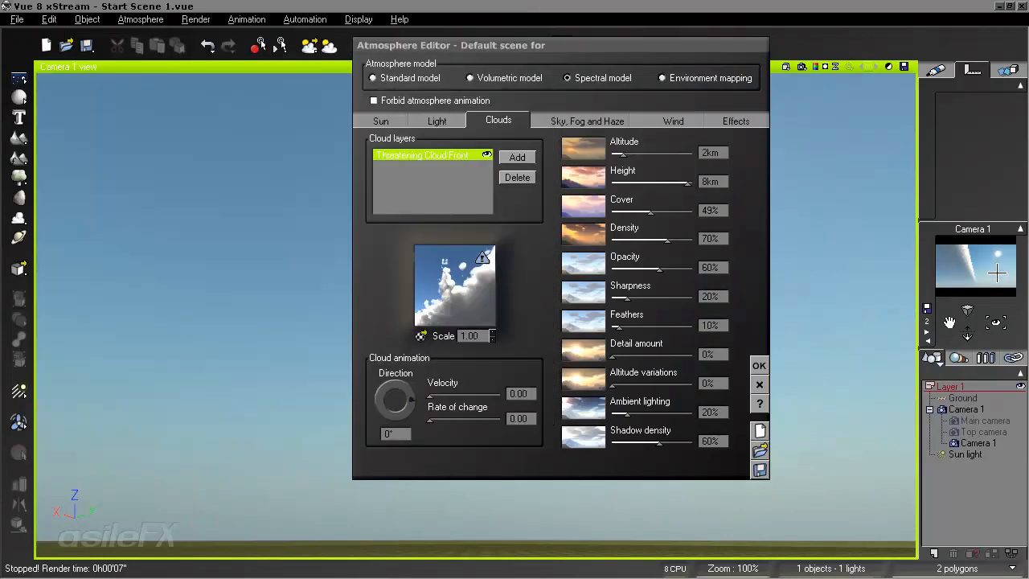
{"action": "left_click", "coordinate": [757, 365]}
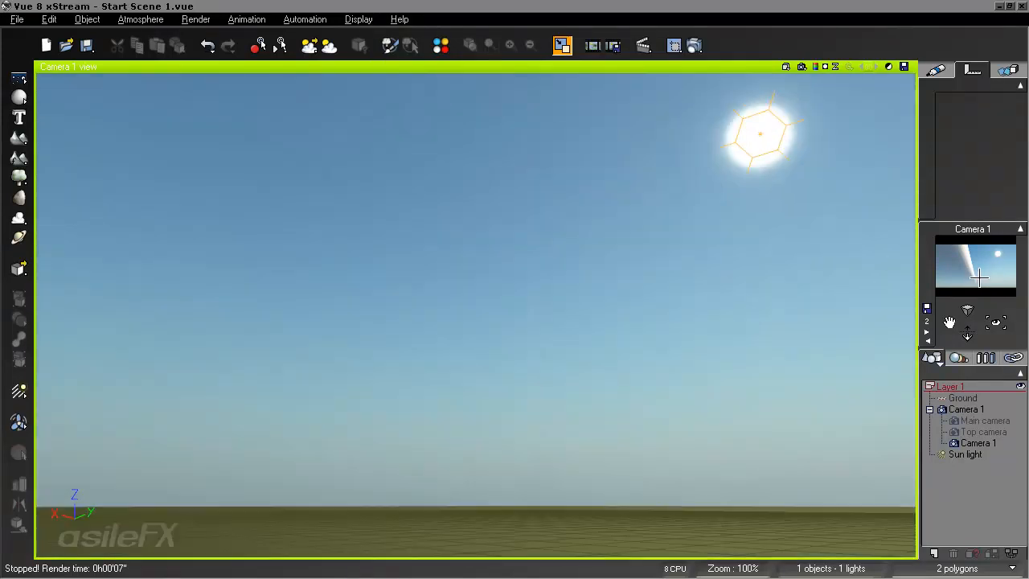
- Turn the Camera 1 view until the ground and horizon are in frame, then render the cloud in the viewport
{"action": "right_click_drag", "start_coordinate": [818, 291], "coordinate": [839, 339]}
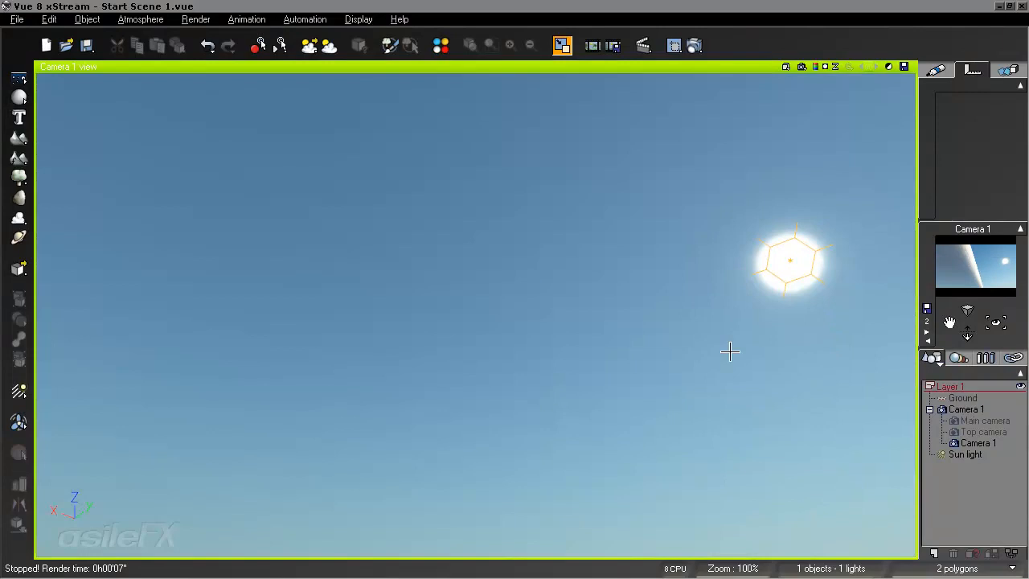
{"action": "right_click_drag", "start_coordinate": [725, 351], "coordinate": [700, 314]}
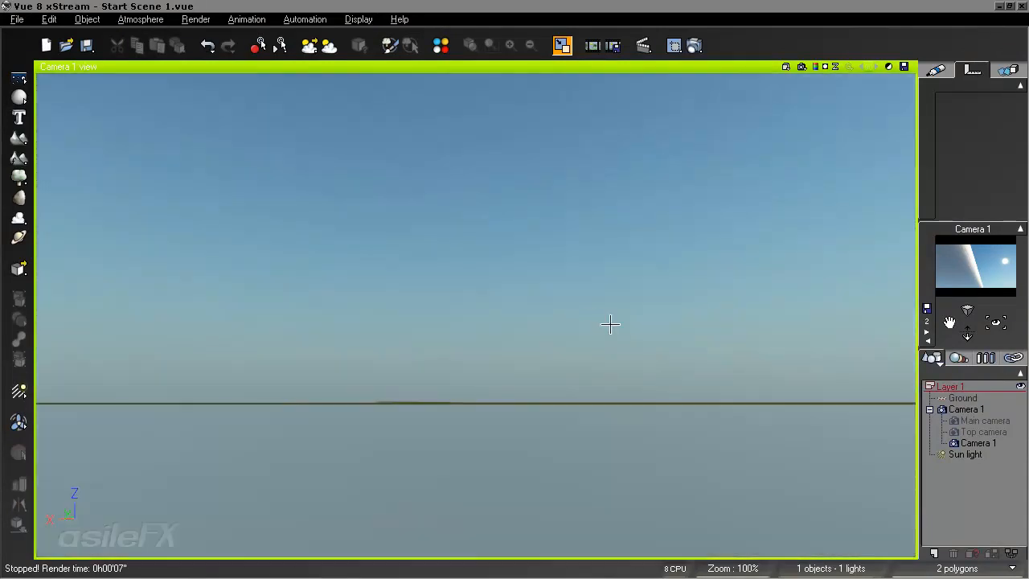
{"action": "right_click_drag", "start_coordinate": [611, 321], "coordinate": [684, 340]}
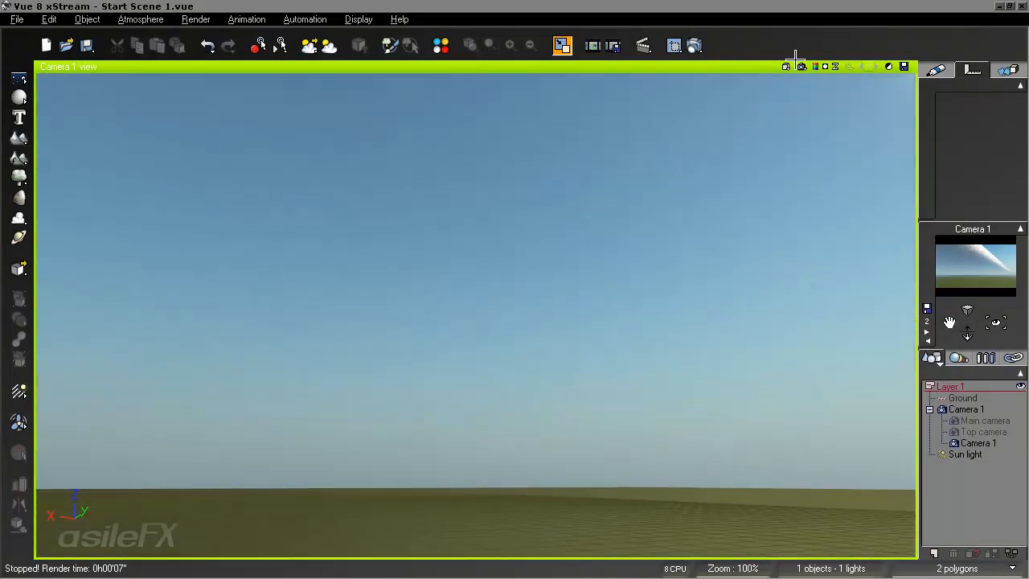
{"action": "left_click", "coordinate": [814, 67]}
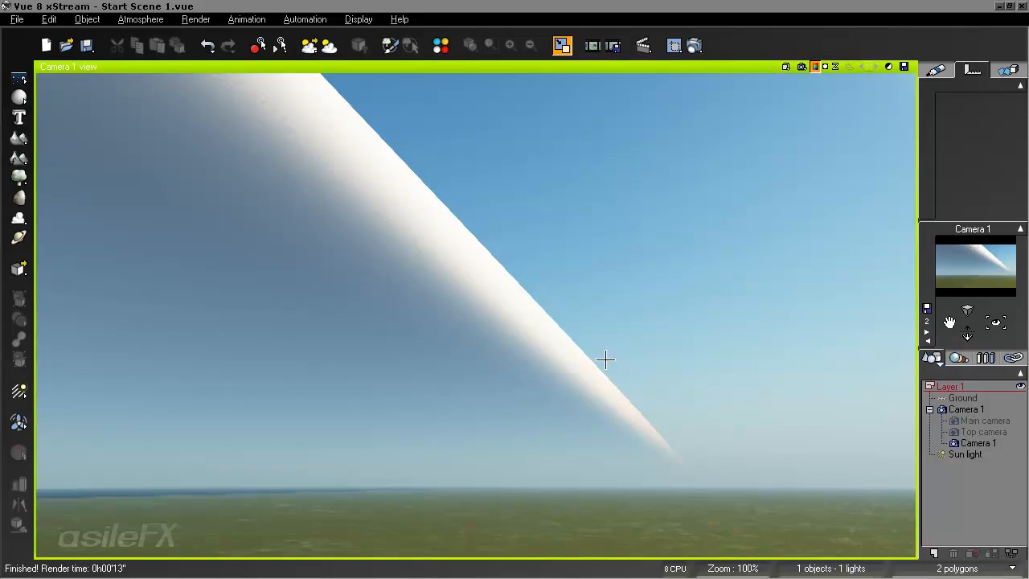
- Set the cloud layer's detail amount to 6% and altitude variations to 10% in the atmosphere settings, then render the view
{"action": "key", "text": "F4"}
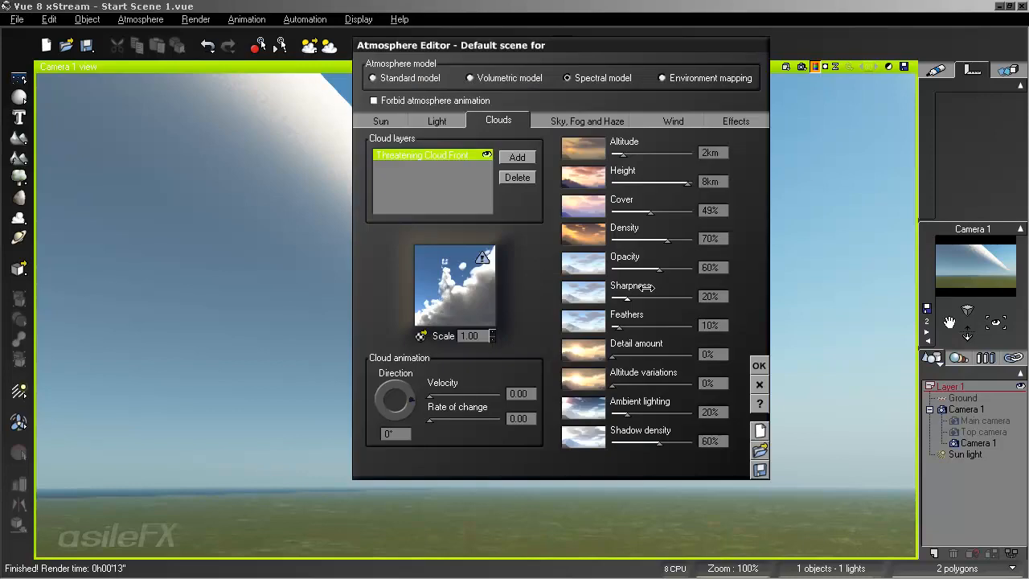
{"action": "left_click_drag", "start_coordinate": [626, 354], "coordinate": [662, 349]}
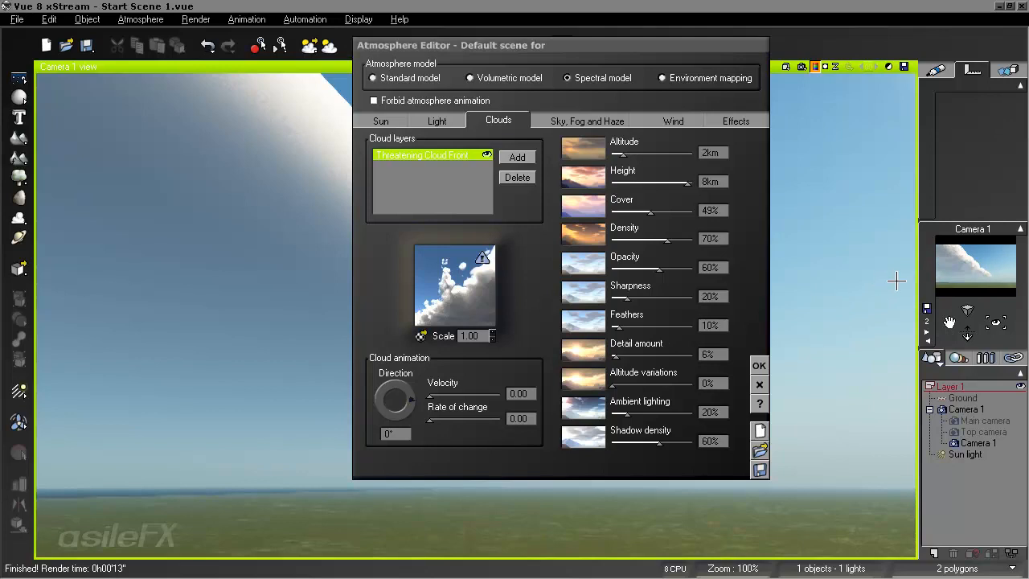
{"action": "left_click_drag", "start_coordinate": [617, 383], "coordinate": [630, 383]}
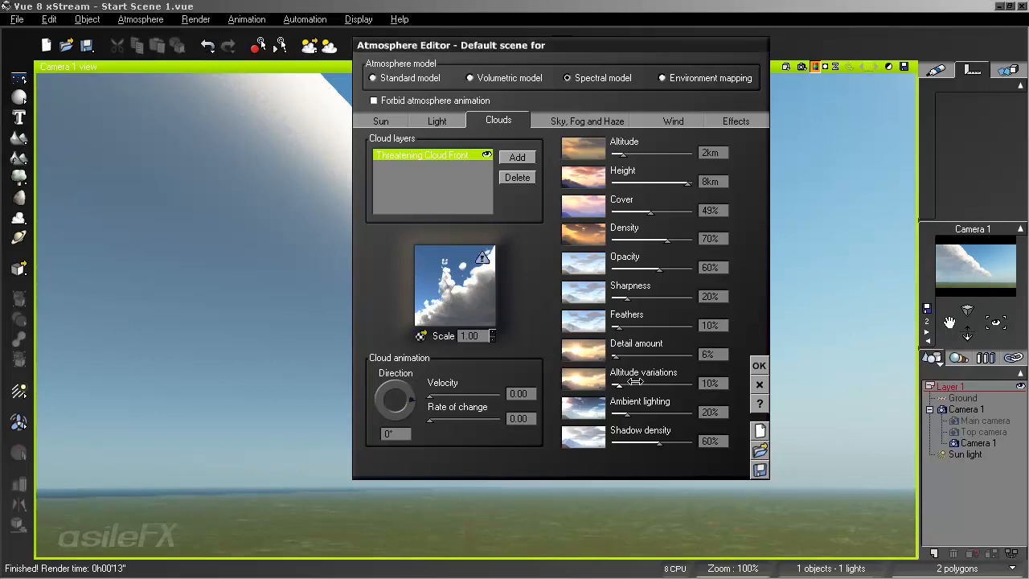
{"action": "left_click", "coordinate": [860, 240]}
{"action": "left_click", "coordinate": [801, 66]}
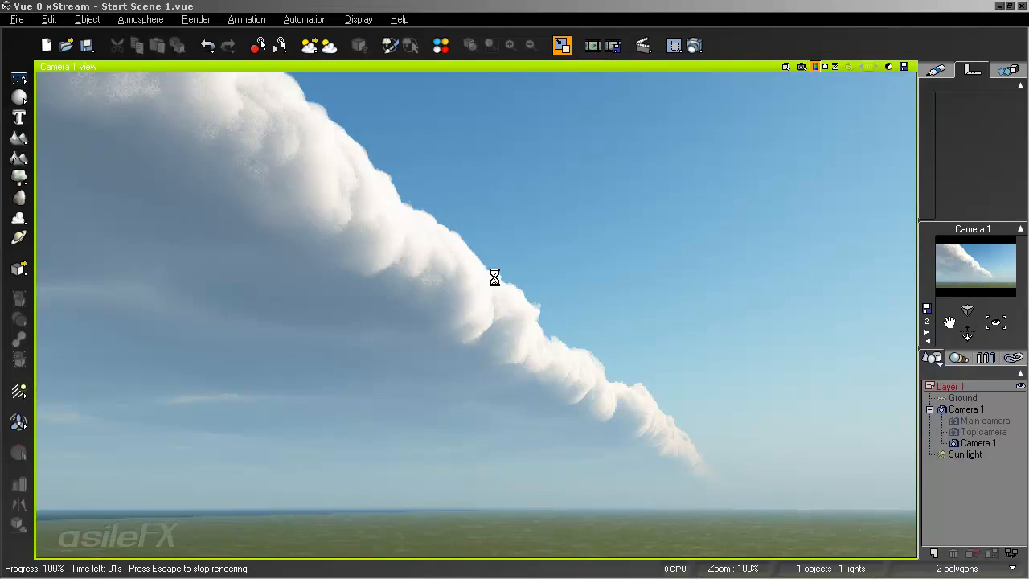
- Reduce the Threatening Cloud Front material's cloud layer detail scaling to 49%, accept the material and render the view again
{"action": "key", "text": "F4"}
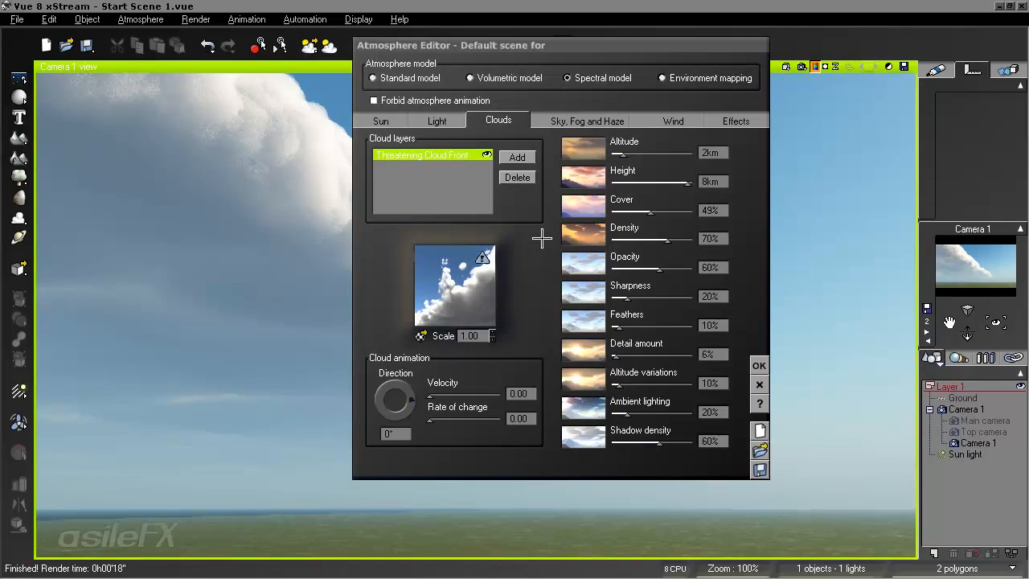
{"action": "left_click_drag", "start_coordinate": [545, 50], "coordinate": [734, 89]}
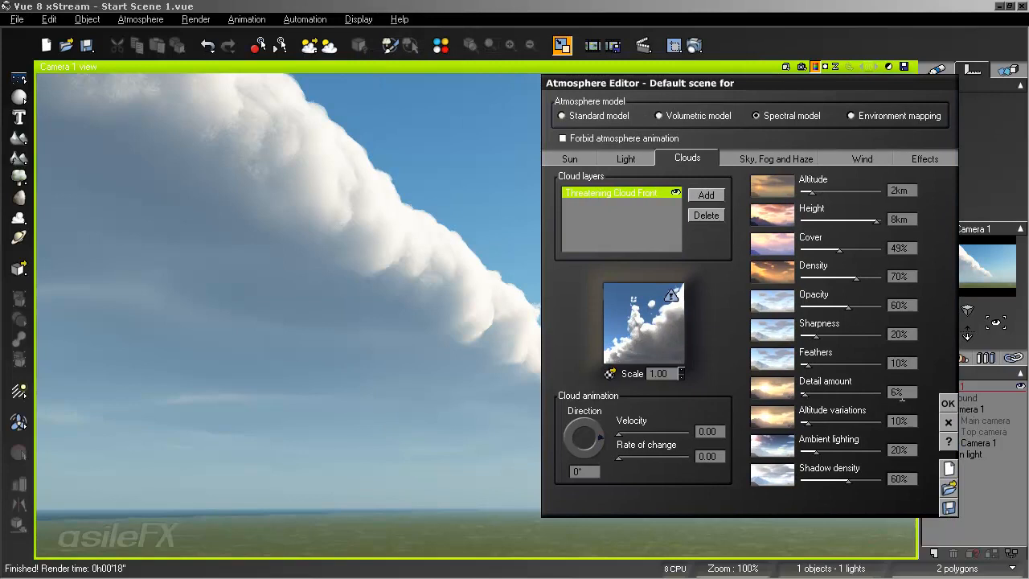
{"action": "left_click_drag", "start_coordinate": [713, 83], "coordinate": [616, 109]}
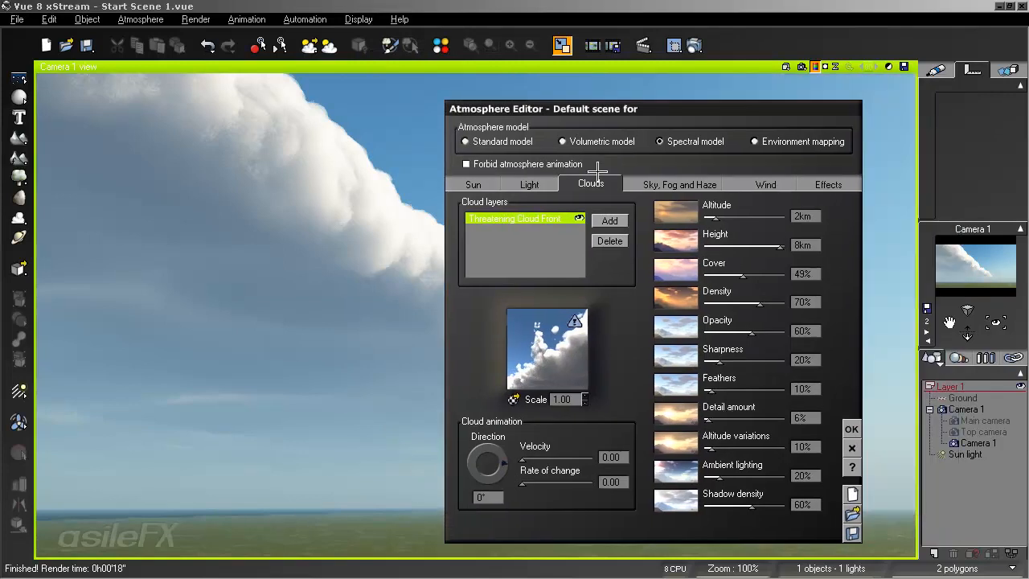
{"action": "right_click", "coordinate": [562, 354]}
{"action": "left_click", "coordinate": [571, 358]}
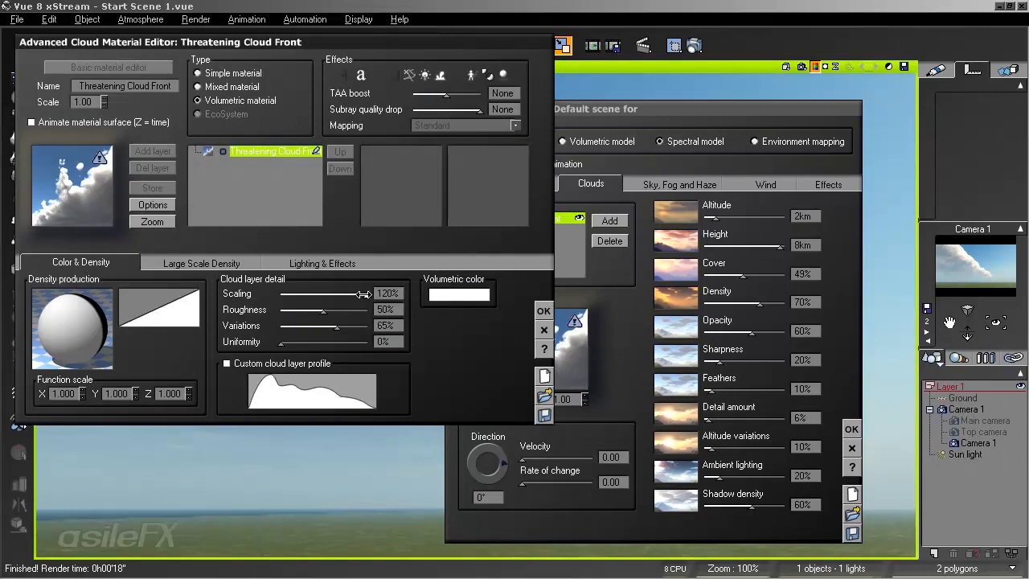
{"action": "left_click_drag", "start_coordinate": [363, 294], "coordinate": [332, 295]}
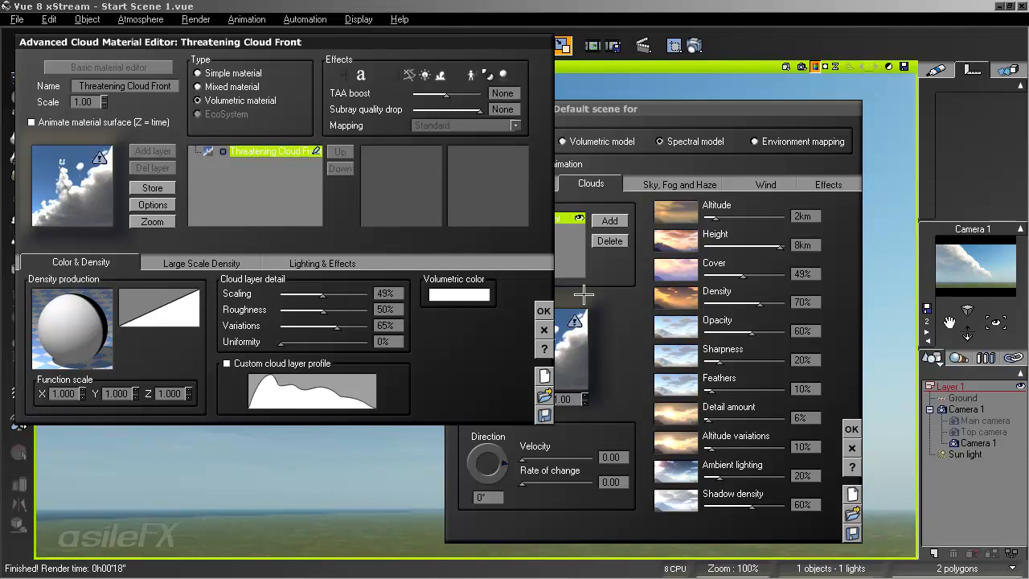
{"action": "left_click", "coordinate": [544, 311]}
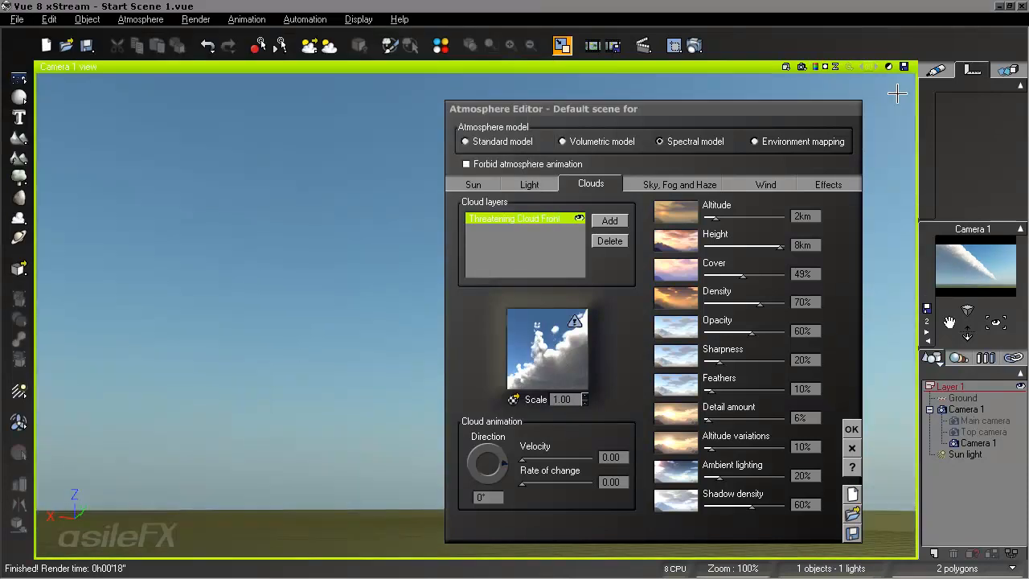
{"action": "left_click", "coordinate": [801, 67]}
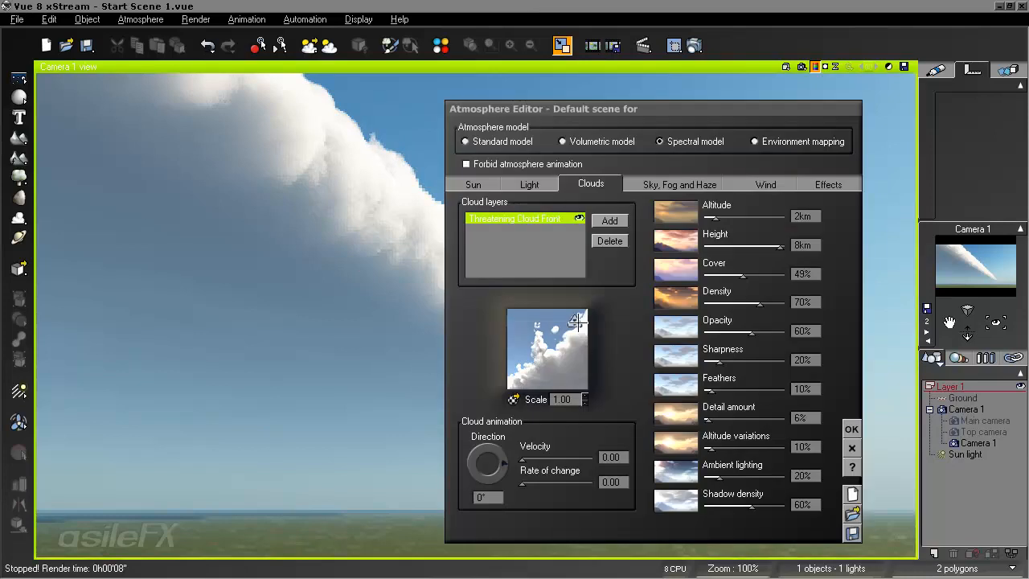
- Reopen the cloud material's density function and rearrange its nodes, placing Position beside Time and Decomposer 3 above Density
{"action": "right_click", "coordinate": [523, 335]}
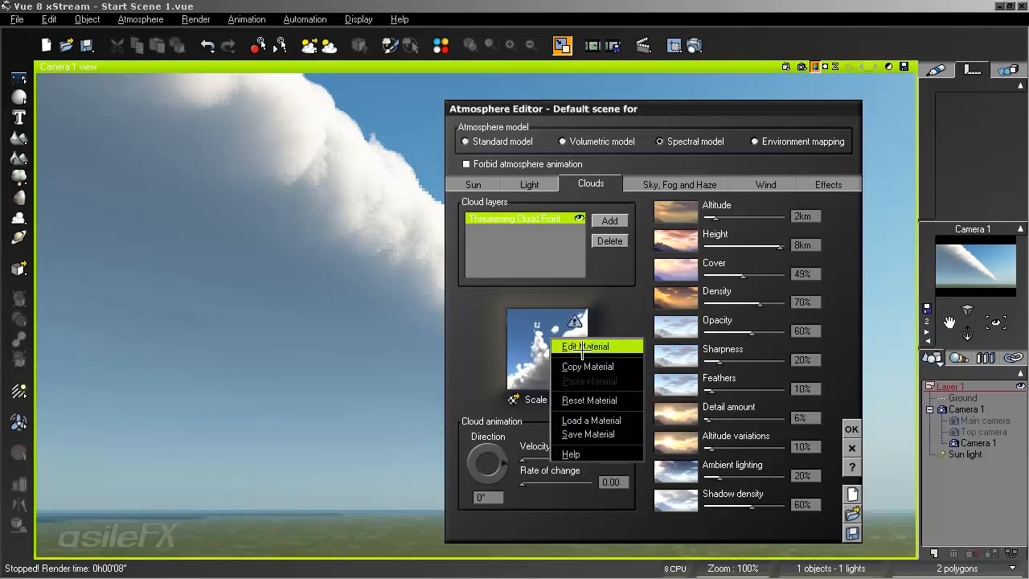
{"action": "left_click", "coordinate": [551, 345]}
{"action": "right_click", "coordinate": [96, 315]}
{"action": "left_click", "coordinate": [119, 322]}
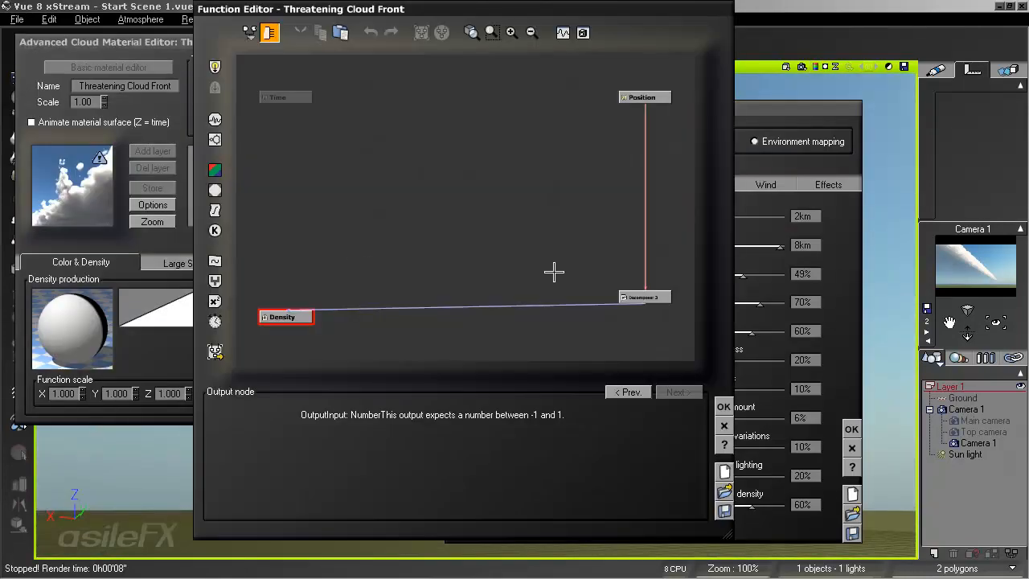
{"action": "left_click_drag", "start_coordinate": [639, 92], "coordinate": [340, 92]}
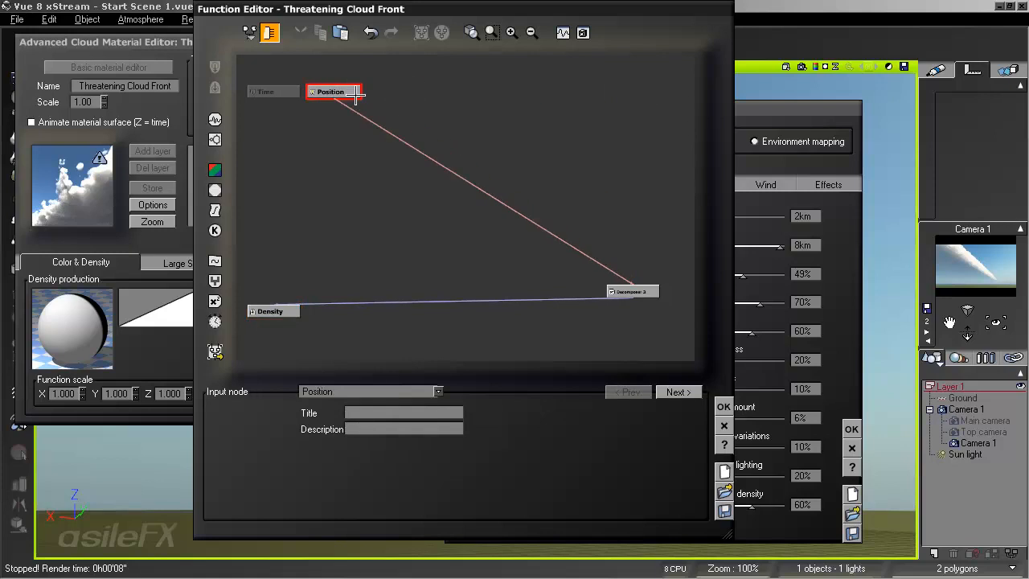
{"action": "left_click_drag", "start_coordinate": [624, 299], "coordinate": [267, 238]}
{"action": "middle_click_drag", "start_coordinate": [376, 234], "coordinate": [481, 217]}
{"action": "left_click", "coordinate": [513, 33]}
{"action": "middle_click_drag", "start_coordinate": [508, 261], "coordinate": [596, 210]}
- Insert a Blender node between Decomposer 3 and Density, and link another Decomposer 3 output to the Blender's second input
{"action": "left_click", "coordinate": [381, 246]}
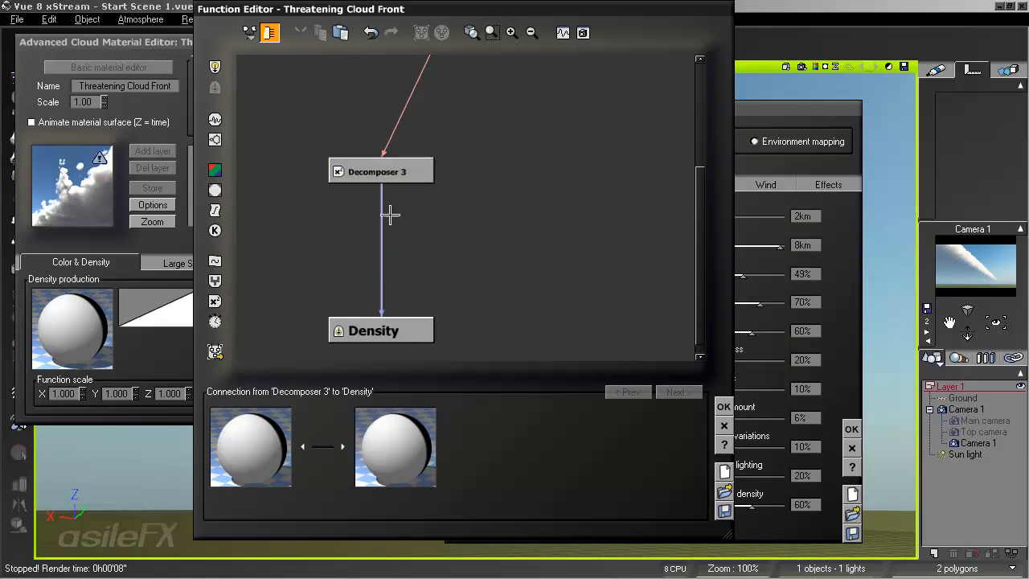
{"action": "left_click", "coordinate": [215, 280]}
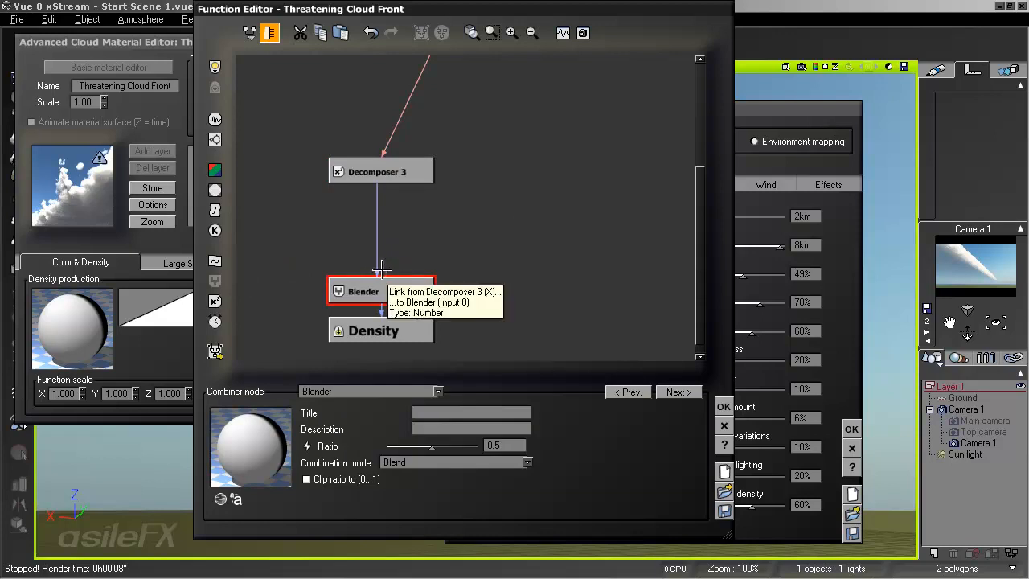
{"action": "left_click_drag", "start_coordinate": [385, 270], "coordinate": [411, 197]}
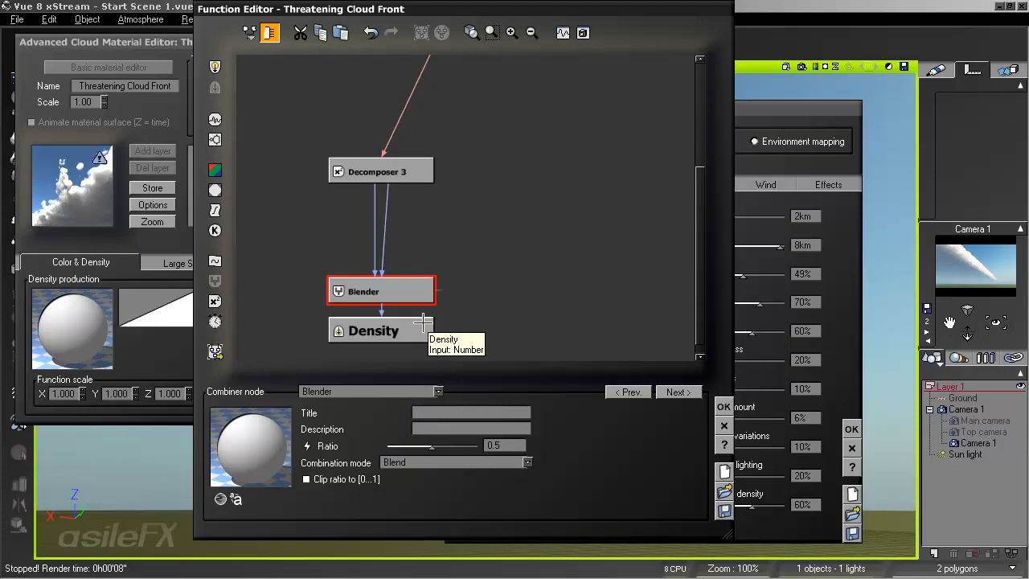
- Insert an Absolute wave filter on the second link from Decomposer 3 to the Blender and set its contrast to 1.42105
{"action": "left_click", "coordinate": [385, 229]}
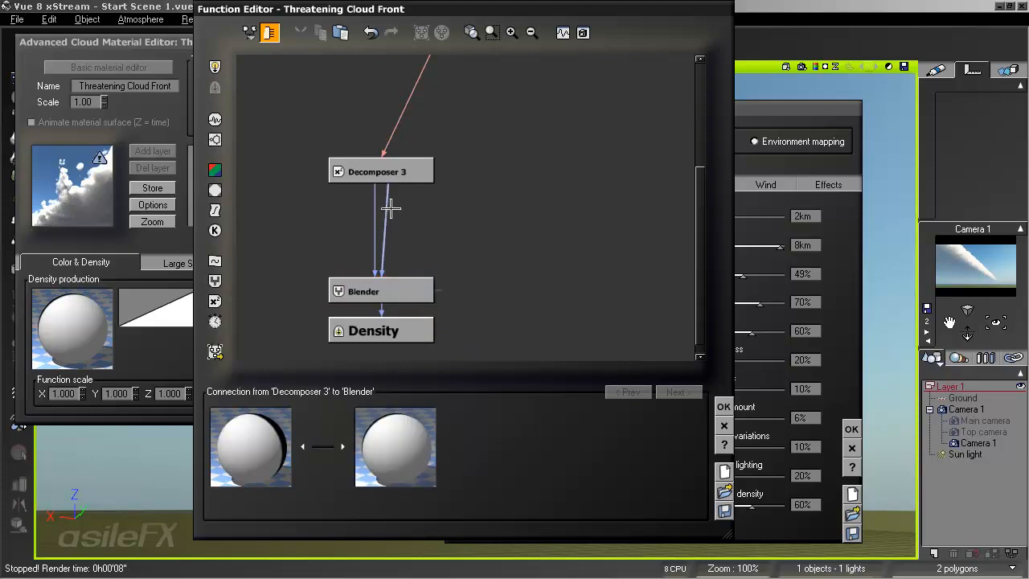
{"action": "left_click", "coordinate": [215, 210]}
{"action": "left_click", "coordinate": [387, 393]}
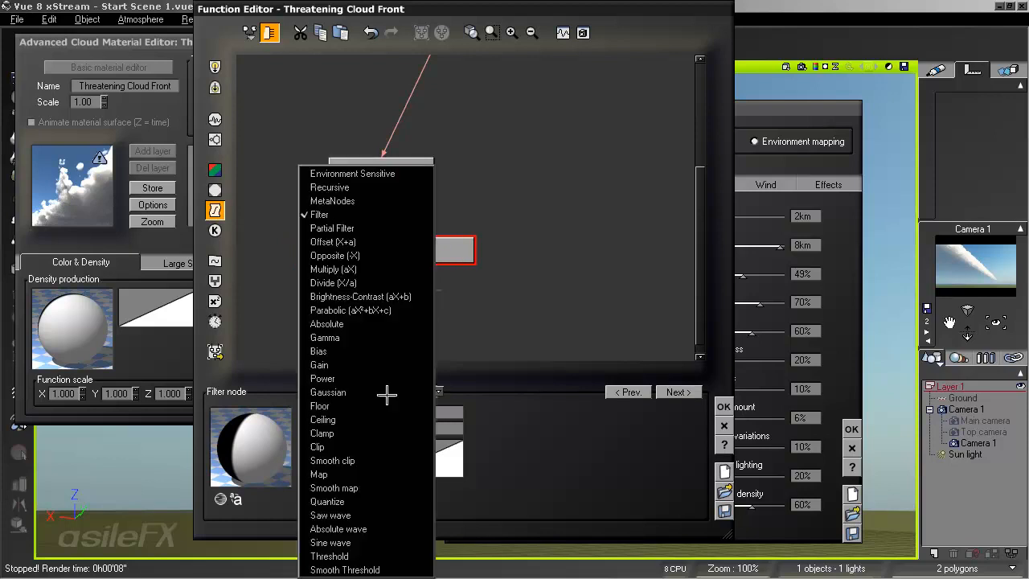
{"action": "left_click", "coordinate": [390, 529]}
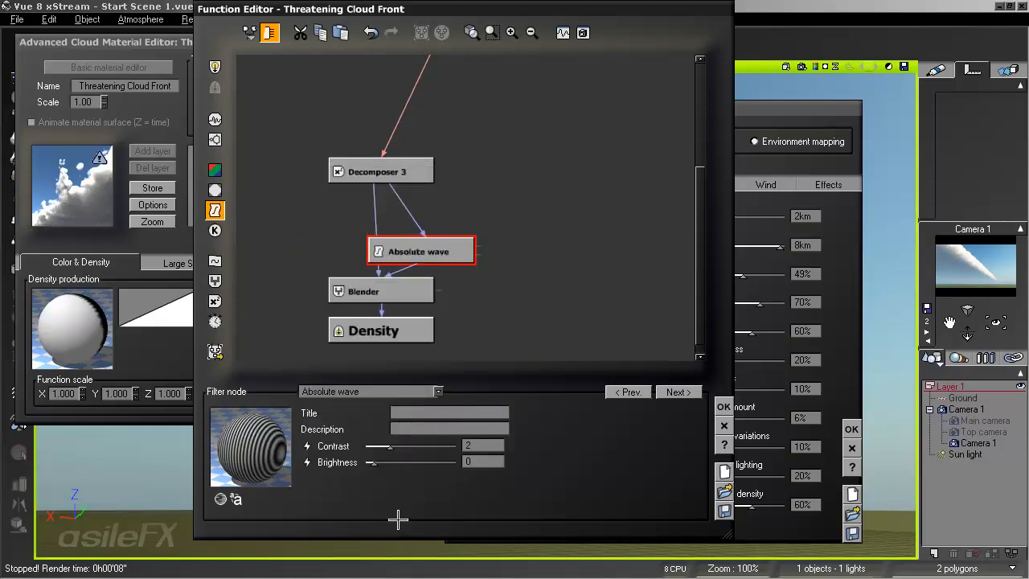
{"action": "mouse_move", "coordinate": [400, 444]}
{"action": "left_mouse_down"}
{"action": "mouse_move", "coordinate": [384, 445]}
{"action": "mouse_move", "coordinate": [401, 444]}
{"action": "left_mouse_up"}
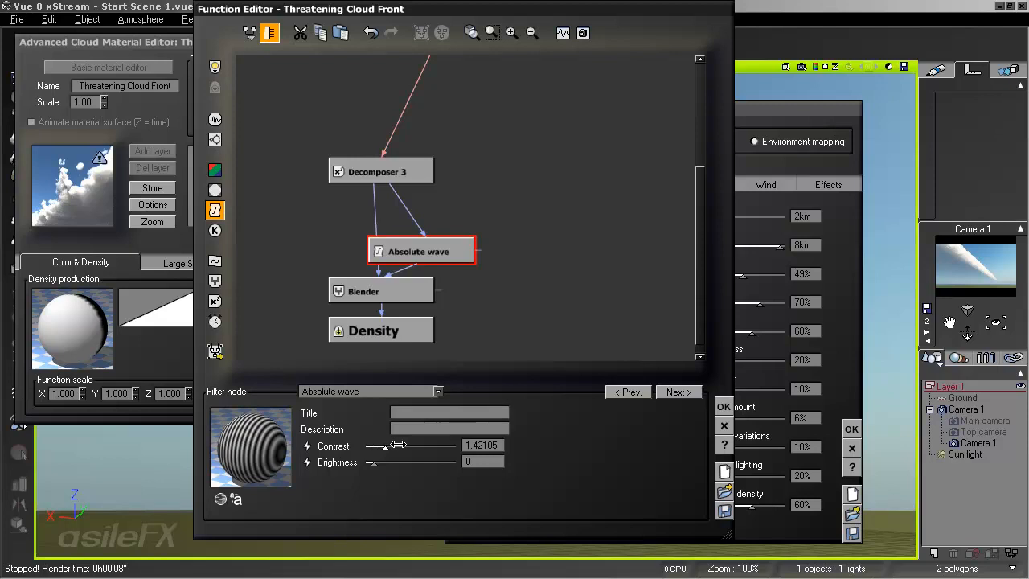
- Try the Multiply, Subtract and Max combination modes on the Blender node
{"action": "left_click", "coordinate": [394, 290]}
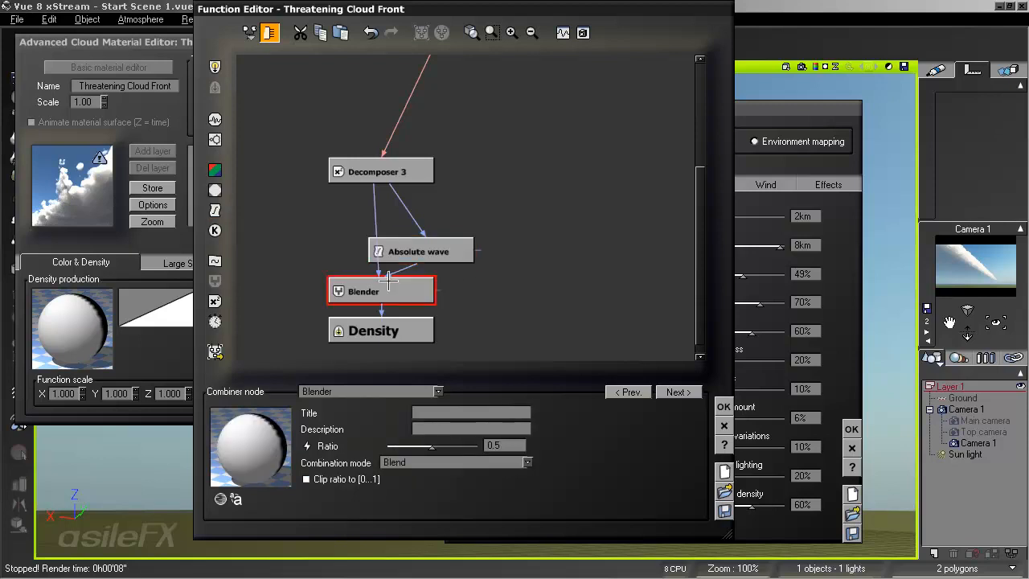
{"action": "left_click", "coordinate": [433, 459]}
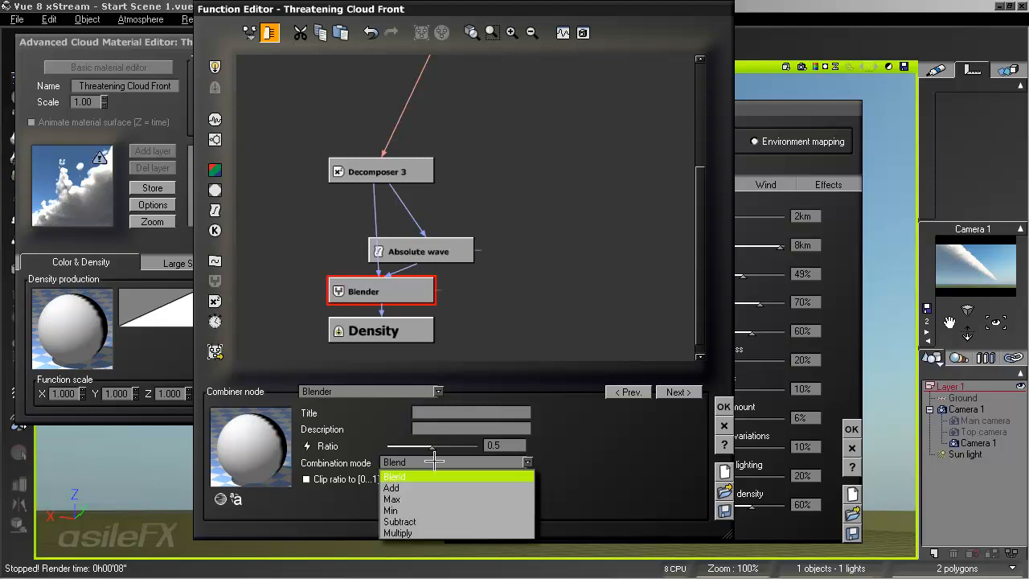
{"action": "left_click", "coordinate": [435, 532]}
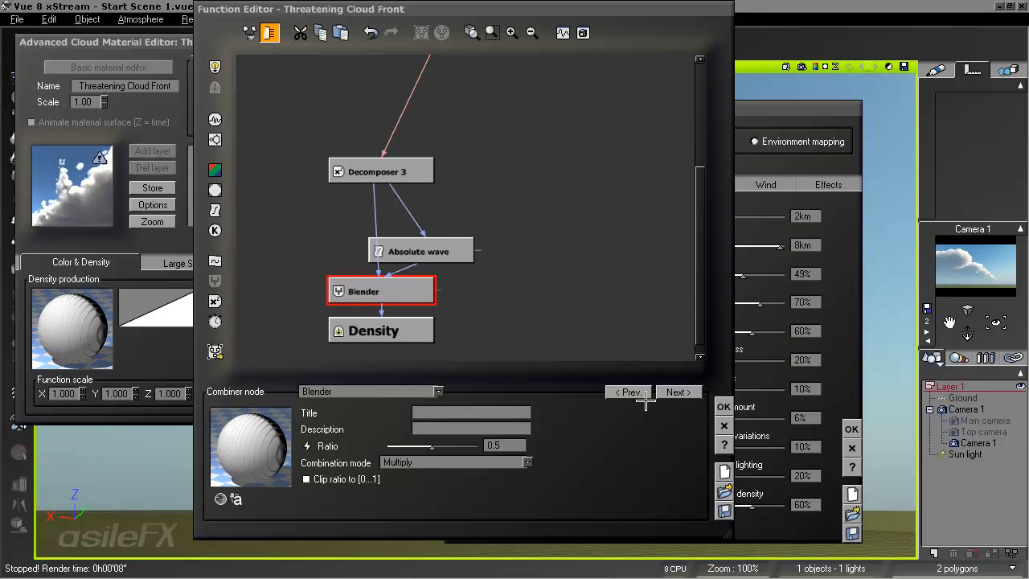
{"action": "left_click", "coordinate": [423, 463]}
{"action": "left_click", "coordinate": [417, 519]}
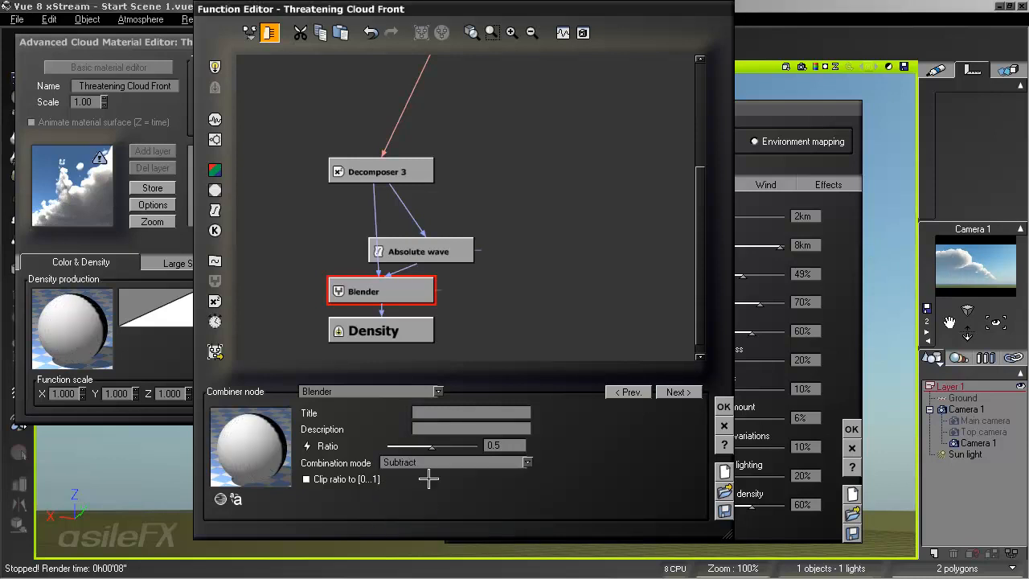
{"action": "left_click", "coordinate": [428, 462]}
{"action": "left_click", "coordinate": [427, 491]}
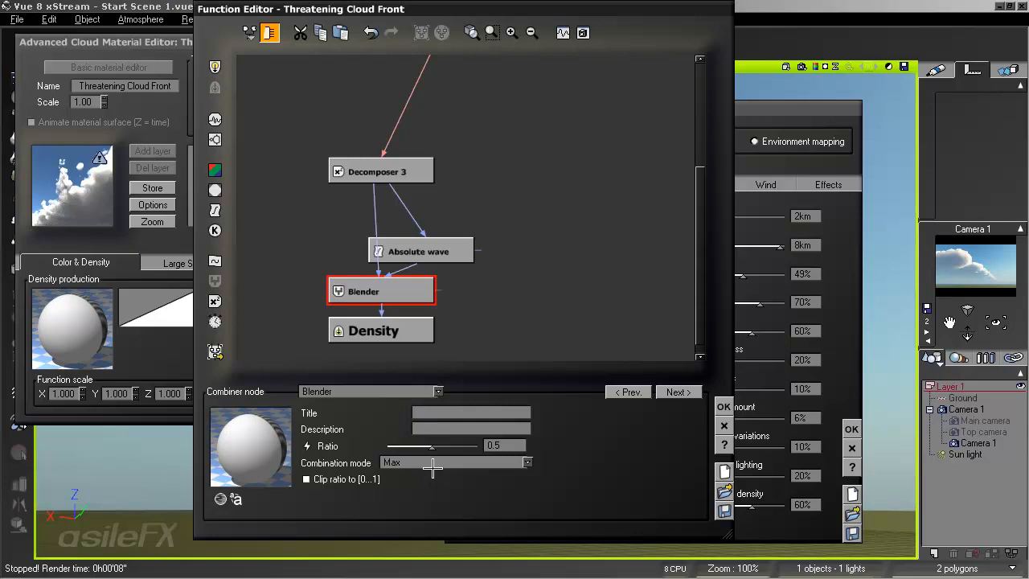
- Set the Blender node's combination mode to Blend and its ratio to 0.850877
{"action": "left_click", "coordinate": [432, 464]}
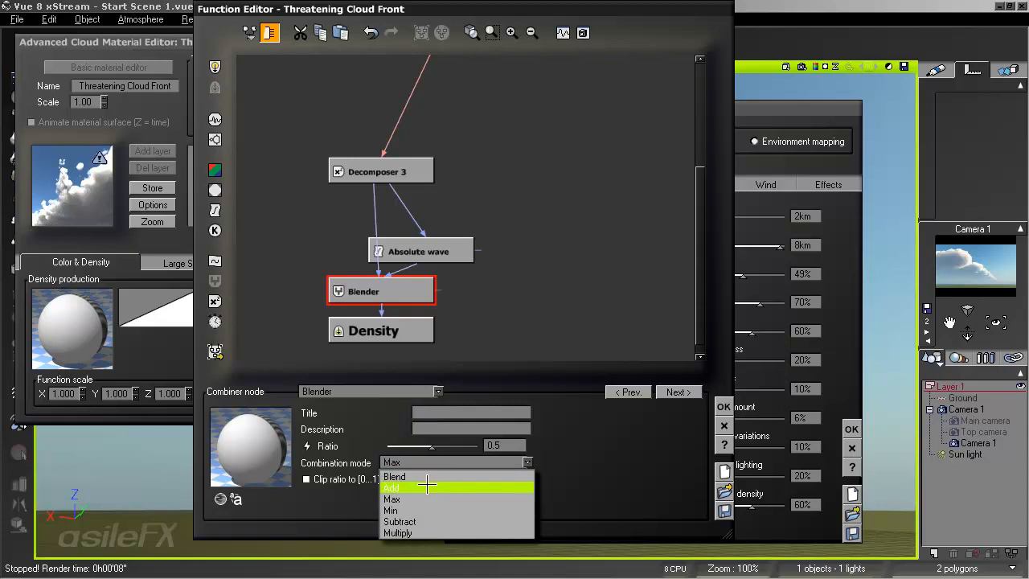
{"action": "left_click", "coordinate": [427, 478]}
{"action": "mouse_move", "coordinate": [434, 445]}
{"action": "left_mouse_down"}
{"action": "mouse_move", "coordinate": [422, 446]}
{"action": "mouse_move", "coordinate": [471, 445]}
{"action": "mouse_move", "coordinate": [451, 446]}
{"action": "left_mouse_up"}
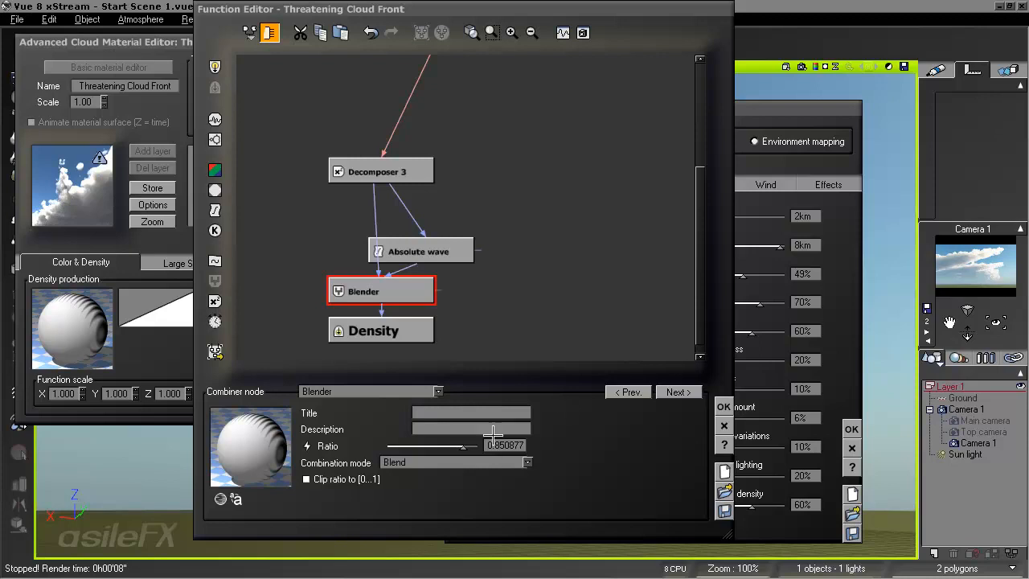
- Set the Blender node's ratio to 0.526316 and accept the density function and the cloud material
{"action": "mouse_move", "coordinate": [476, 444]}
{"action": "left_mouse_down"}
{"action": "mouse_move", "coordinate": [448, 435]}
{"action": "mouse_move", "coordinate": [469, 442]}
{"action": "left_mouse_up"}
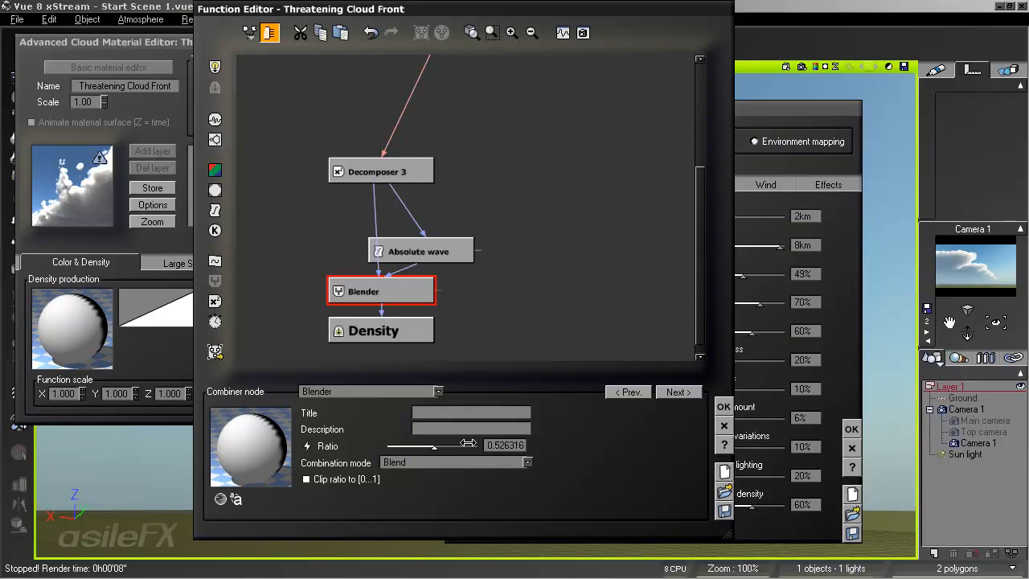
{"action": "left_click", "coordinate": [723, 407]}
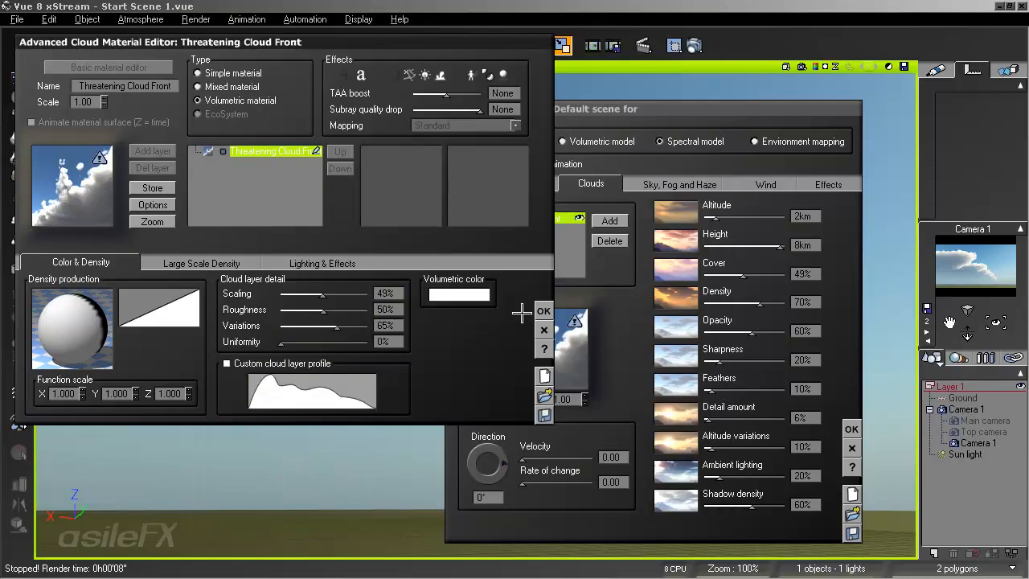
{"action": "left_click", "coordinate": [522, 311]}
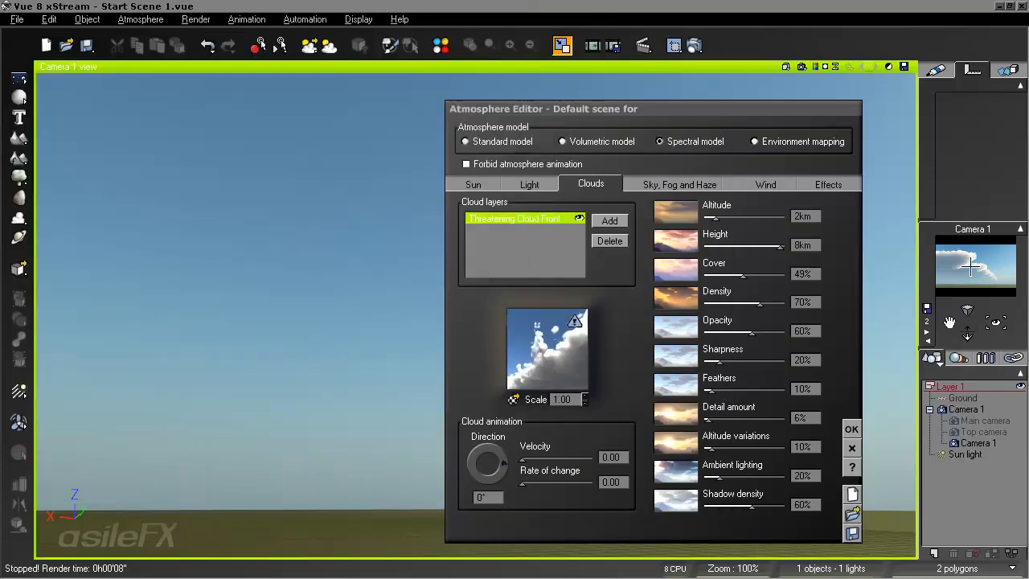
- Set the cloud layer's height to 4.6 km, accept the atmosphere settings and render the camera view
{"action": "mouse_move", "coordinate": [780, 247]}
{"action": "left_mouse_down"}
{"action": "mouse_move", "coordinate": [759, 246]}
{"action": "mouse_move", "coordinate": [769, 244]}
{"action": "left_mouse_up"}
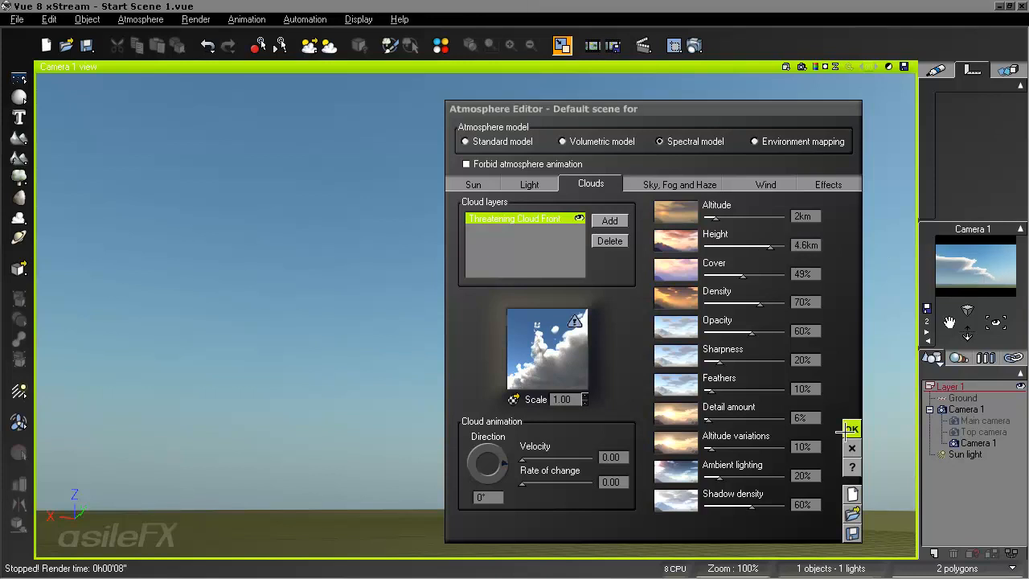
{"action": "left_click", "coordinate": [850, 428]}
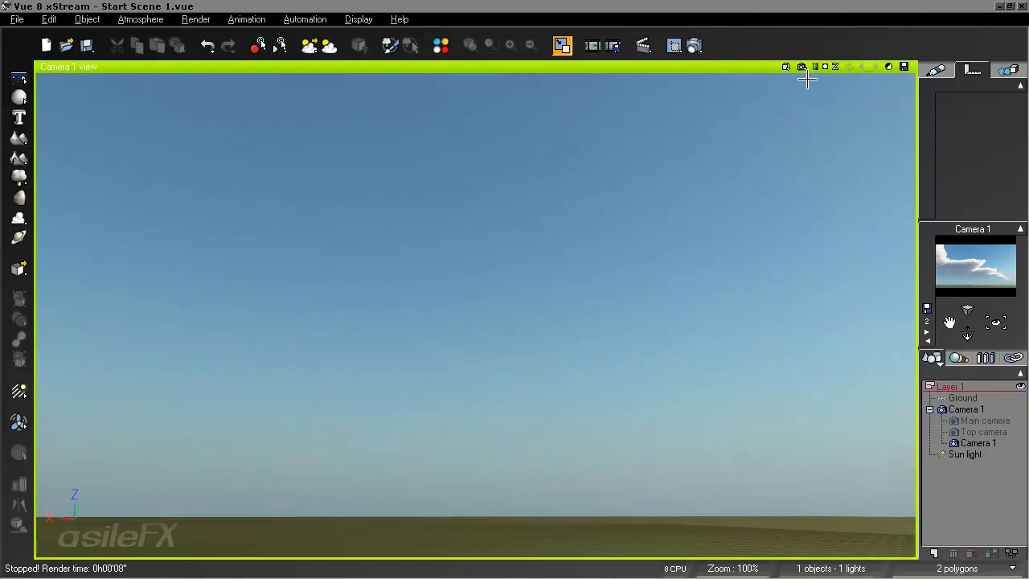
{"action": "left_click", "coordinate": [801, 68]}
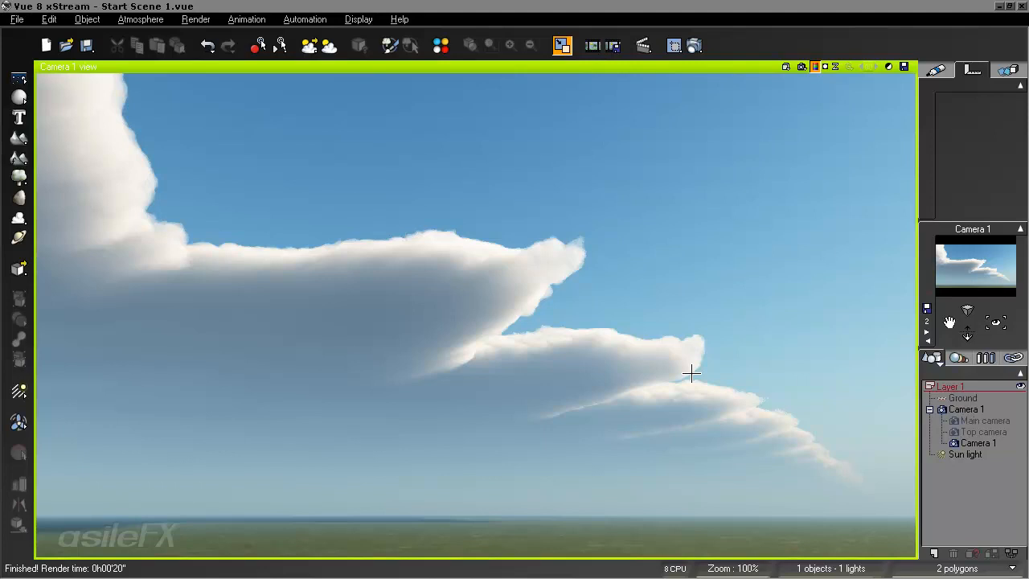
- Reopen the Threatening Cloud Front density function and link a Decomposer 3 output to the Blender's ratio input
{"action": "key", "text": "F4"}
{"action": "right_click", "coordinate": [496, 312]}
{"action": "left_click", "coordinate": [554, 325]}
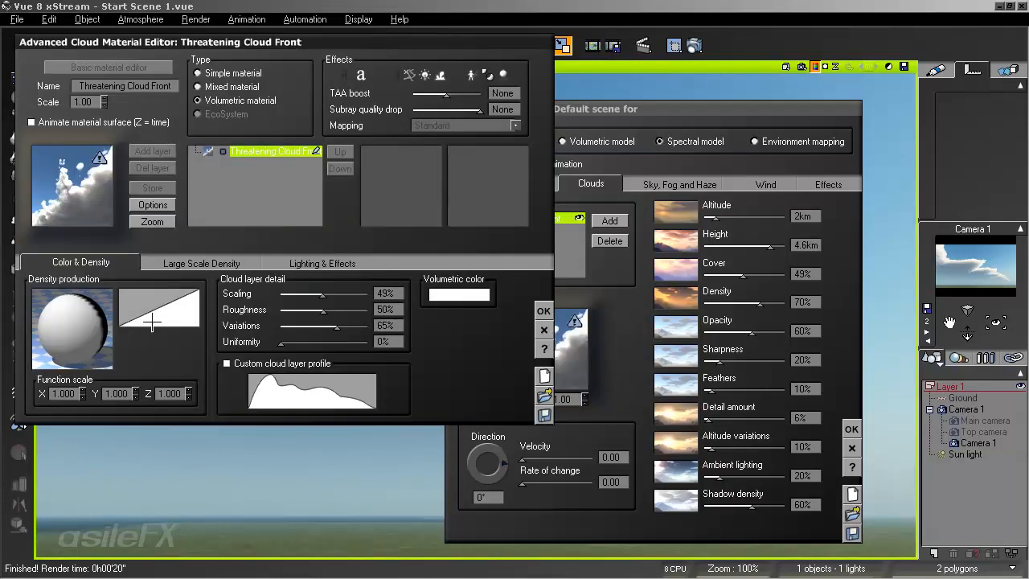
{"action": "right_click", "coordinate": [84, 317]}
{"action": "left_click", "coordinate": [108, 323]}
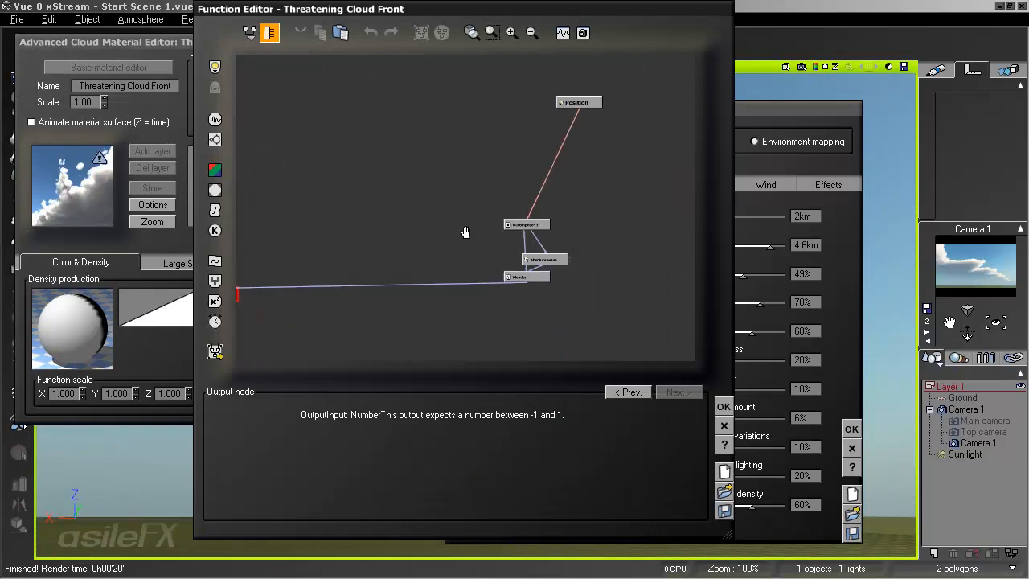
{"action": "left_click", "coordinate": [511, 32]}
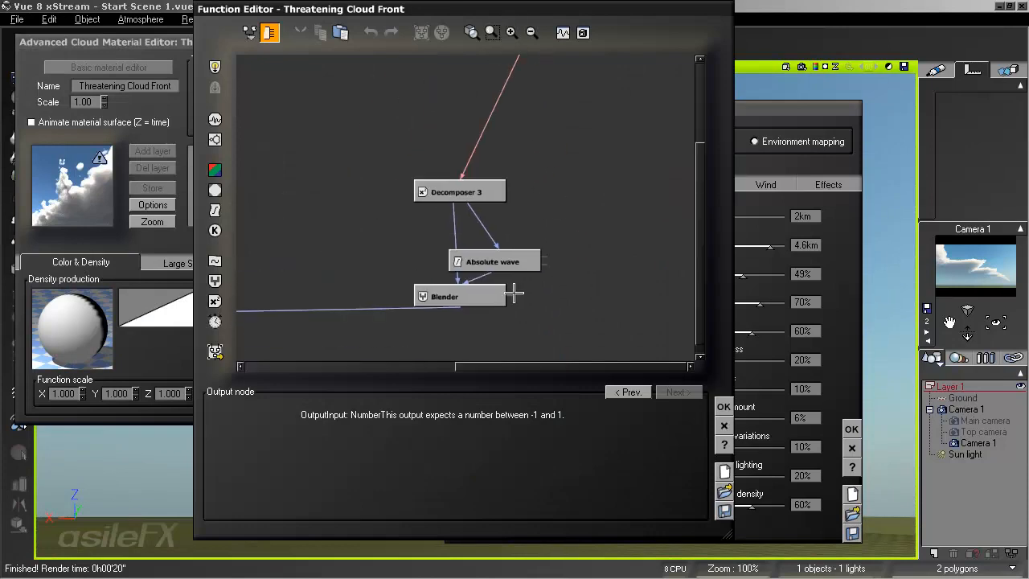
{"action": "left_click_drag", "start_coordinate": [494, 265], "coordinate": [459, 231]}
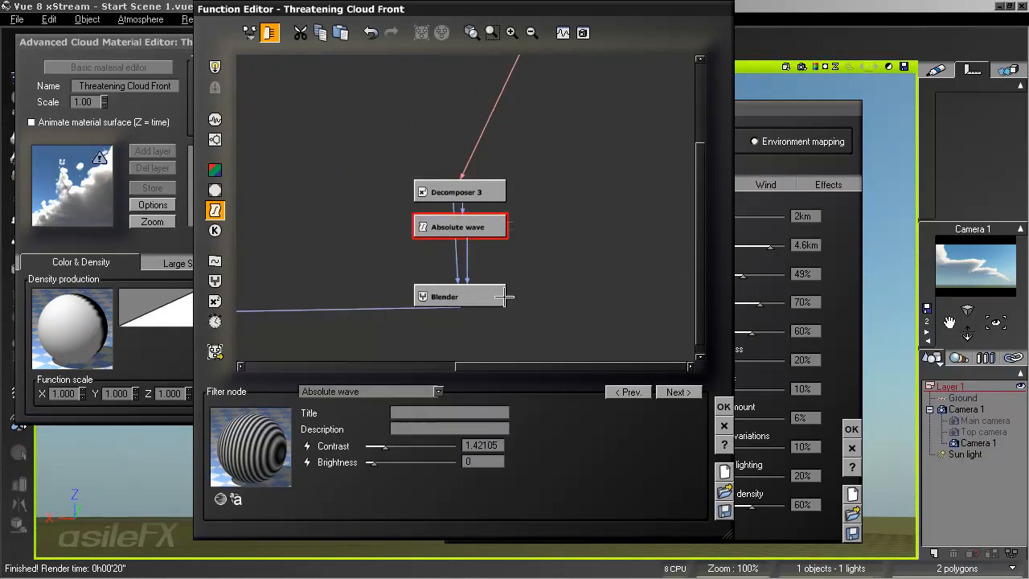
{"action": "left_click_drag", "start_coordinate": [504, 296], "coordinate": [488, 226]}
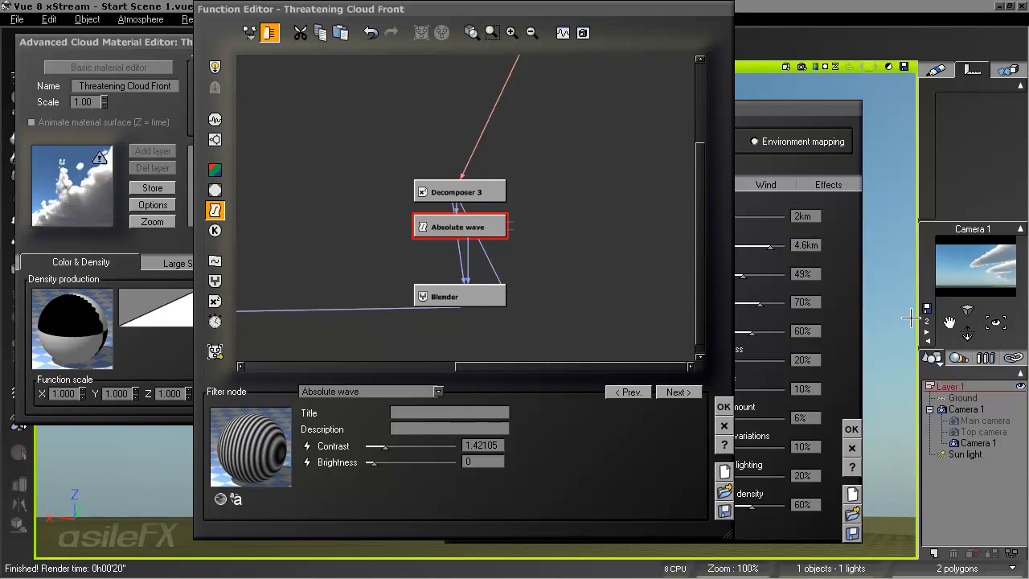
- Move the existing Absolute wave node aside and insert another Absolute wave filter on the link to the Blender's ratio input
{"action": "left_click_drag", "start_coordinate": [455, 217], "coordinate": [387, 248]}
{"action": "left_click", "coordinate": [478, 238]}
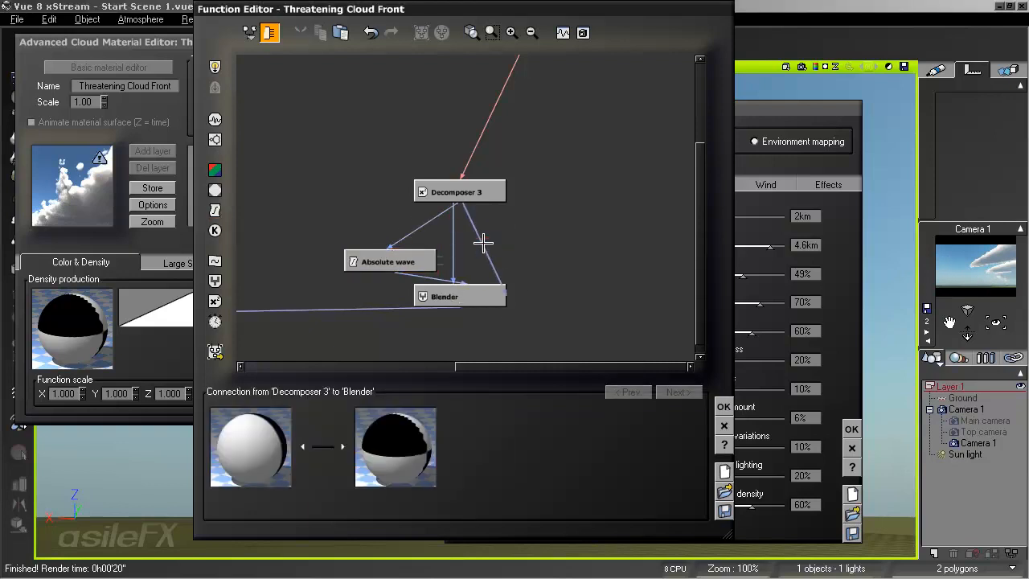
{"action": "left_click", "coordinate": [214, 209]}
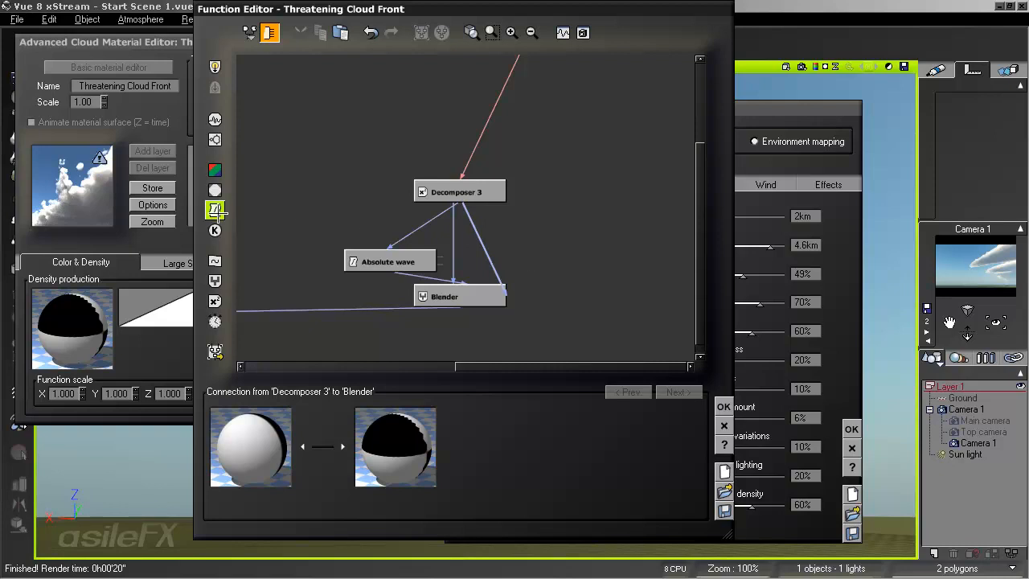
{"action": "left_click_drag", "start_coordinate": [509, 271], "coordinate": [441, 271]}
- Set the Absolute wave node directly above the Blender to contrast 0.929825 and brightness -1, and render the camera view
{"action": "left_click_drag", "start_coordinate": [418, 446], "coordinate": [372, 448]}
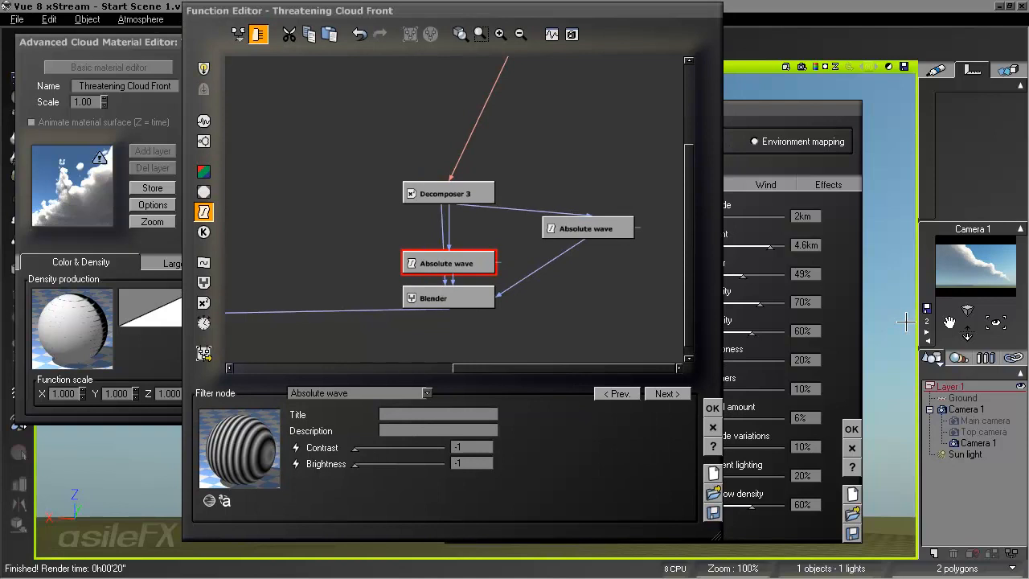
{"action": "left_click_drag", "start_coordinate": [355, 447], "coordinate": [368, 447]}
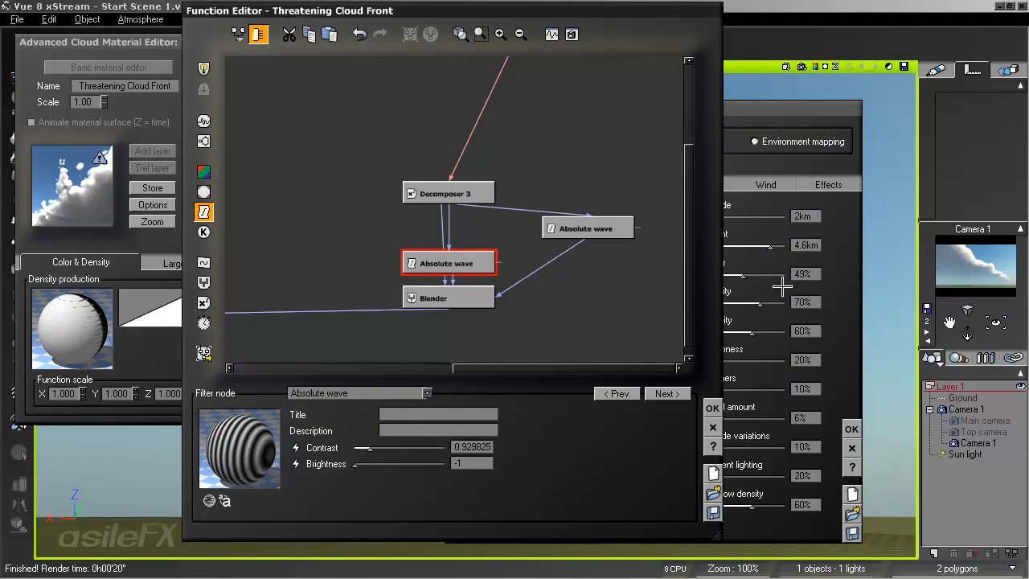
{"action": "left_click", "coordinate": [805, 68]}
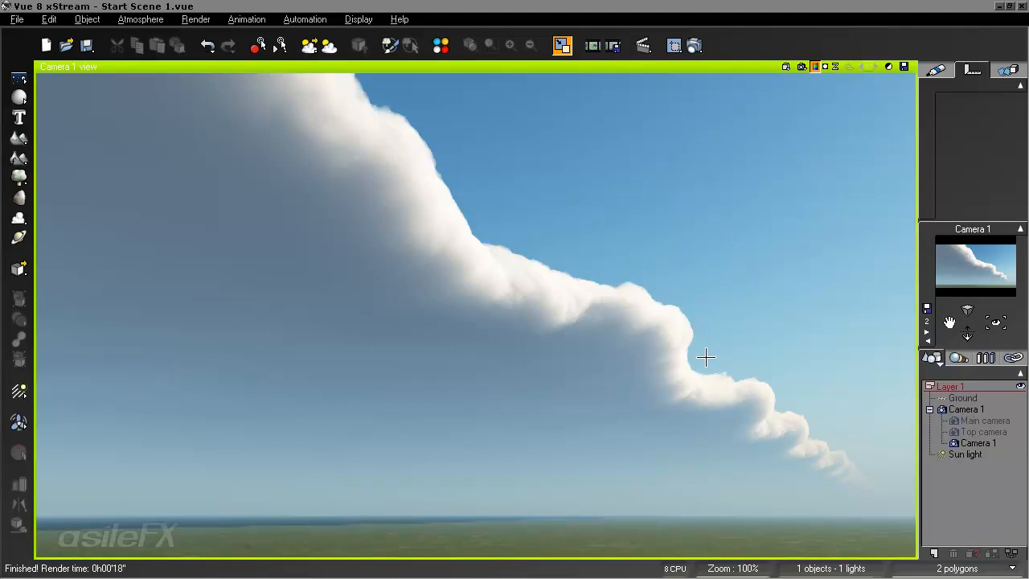
- Reopen the cloud's density function and delete the Absolute wave filter and the link feeding the Blender's ratio input
{"action": "key", "text": "F4"}
{"action": "right_click", "coordinate": [536, 339]}
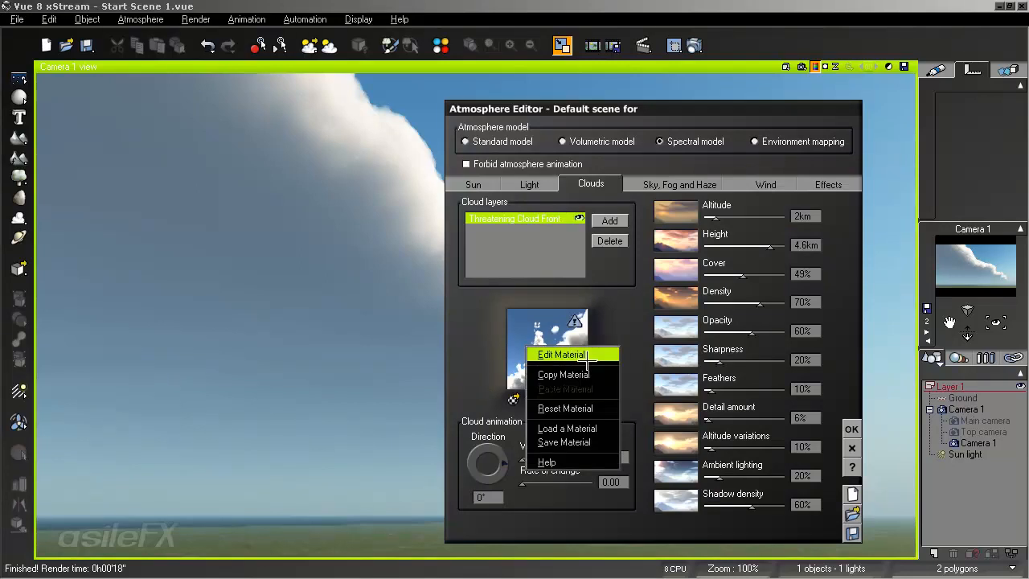
{"action": "left_click", "coordinate": [577, 352]}
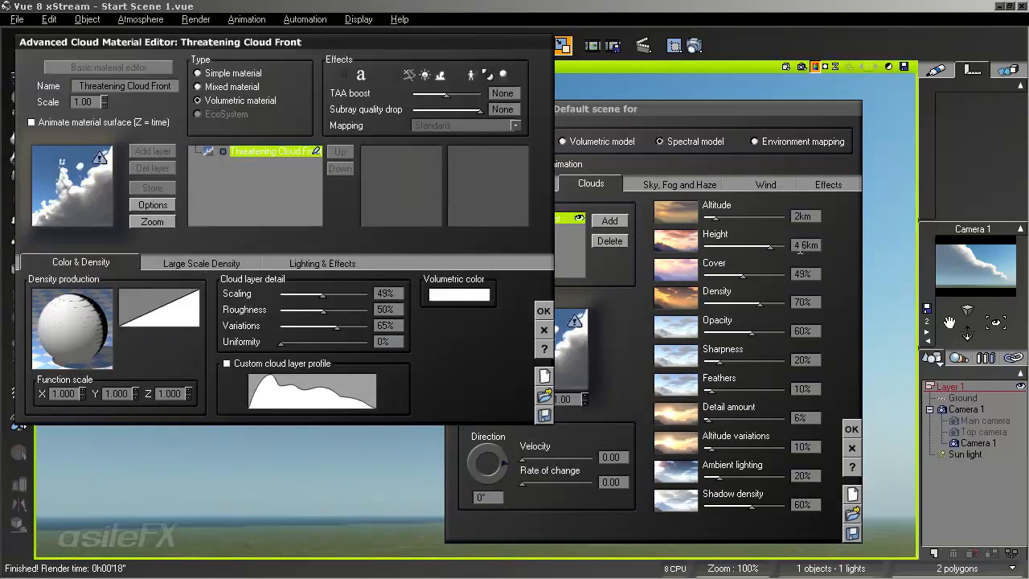
{"action": "right_click", "coordinate": [74, 336]}
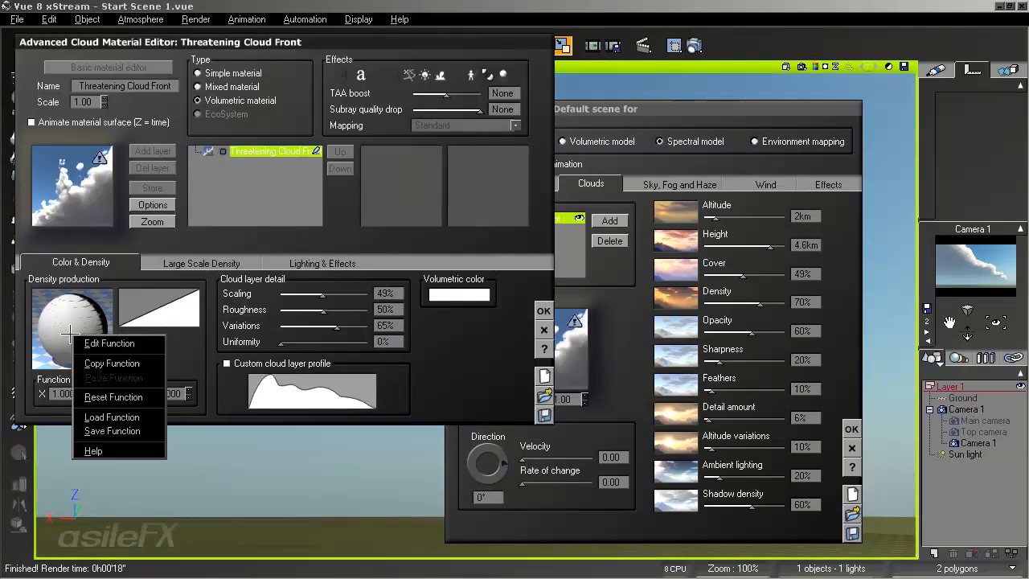
{"action": "left_click", "coordinate": [106, 342]}
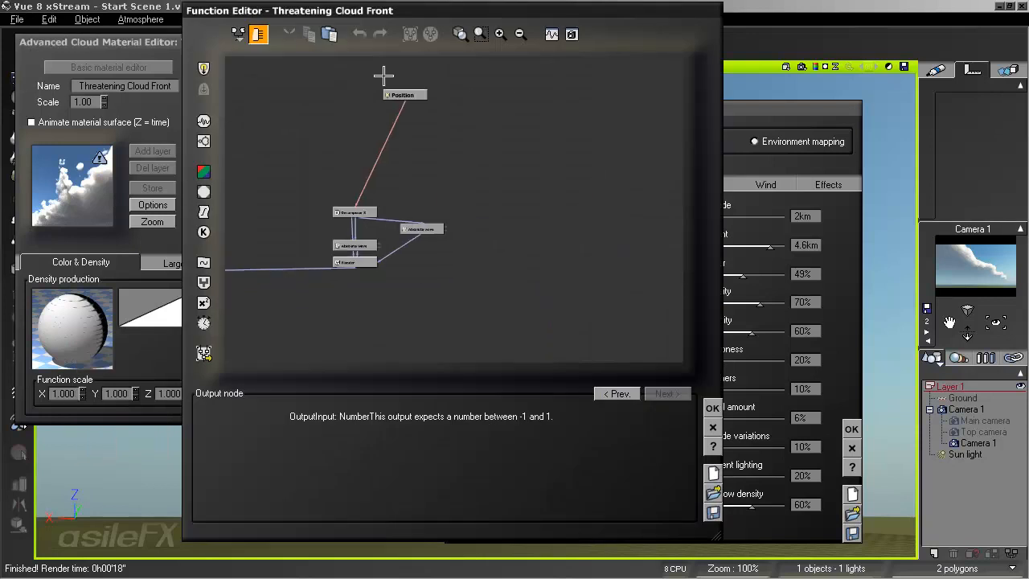
{"action": "left_click", "coordinate": [499, 33]}
{"action": "left_click", "coordinate": [567, 211]}
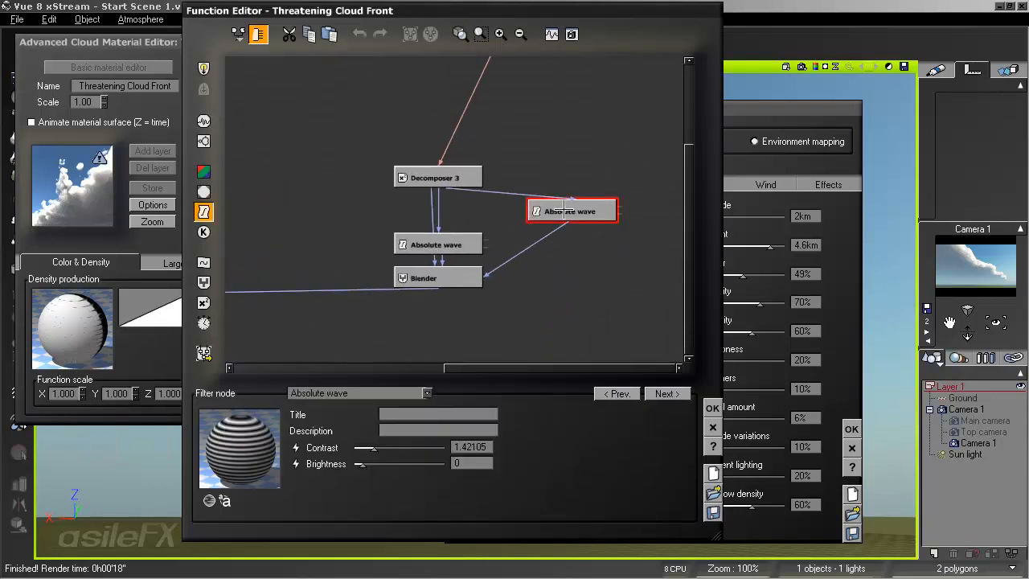
{"action": "key", "text": "Delete"}
{"action": "left_click", "coordinate": [437, 215]}
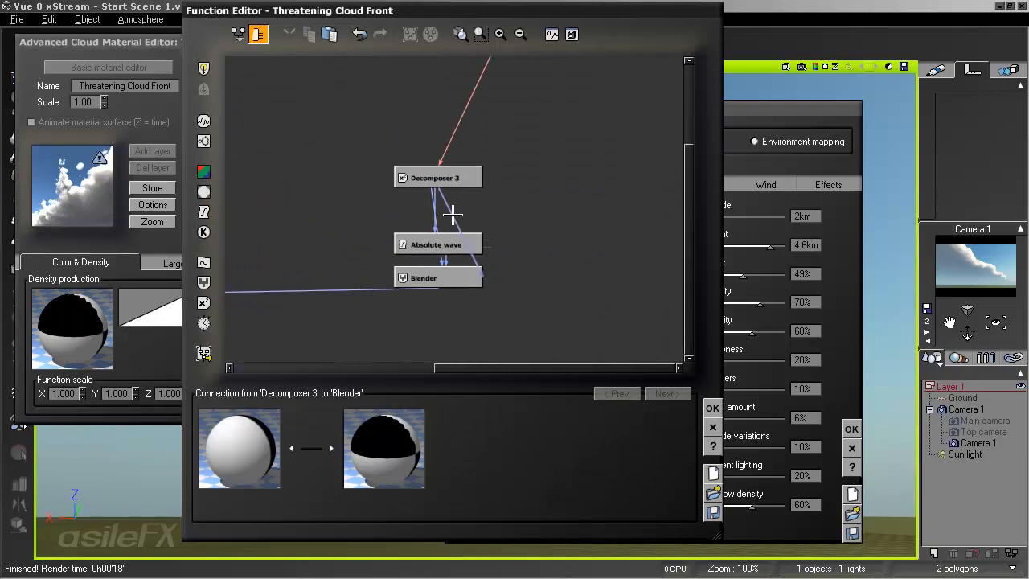
{"action": "key", "text": "Delete"}
- Add a Perlin Value noise node beside Decomposer 3, linked to the Blender's ratio input, with its scale set to 2.7616
{"action": "left_click", "coordinate": [596, 203]}
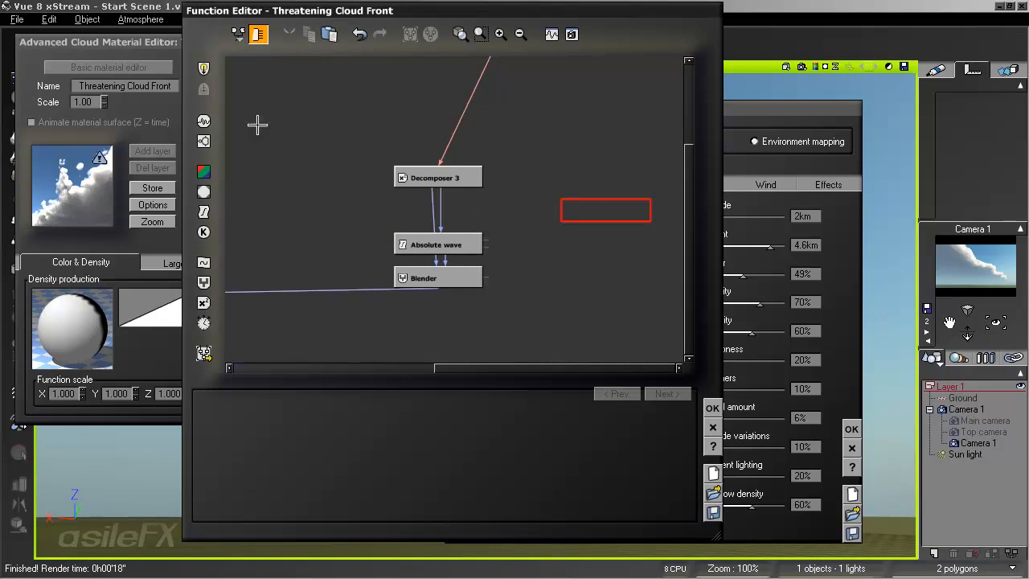
{"action": "left_click_drag", "start_coordinate": [590, 209], "coordinate": [557, 209]}
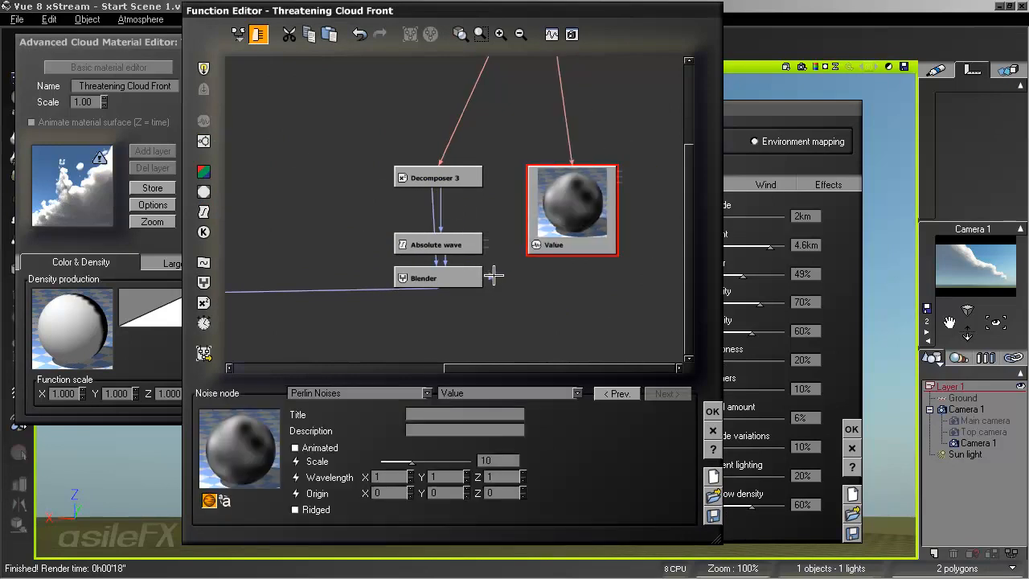
{"action": "left_click_drag", "start_coordinate": [490, 276], "coordinate": [572, 254]}
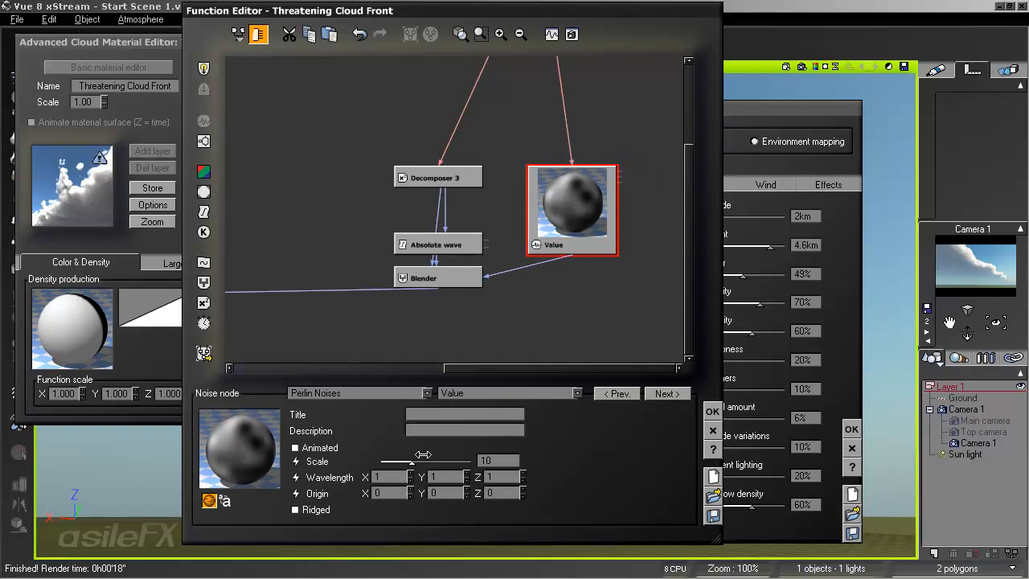
{"action": "left_click_drag", "start_coordinate": [423, 455], "coordinate": [402, 454]}
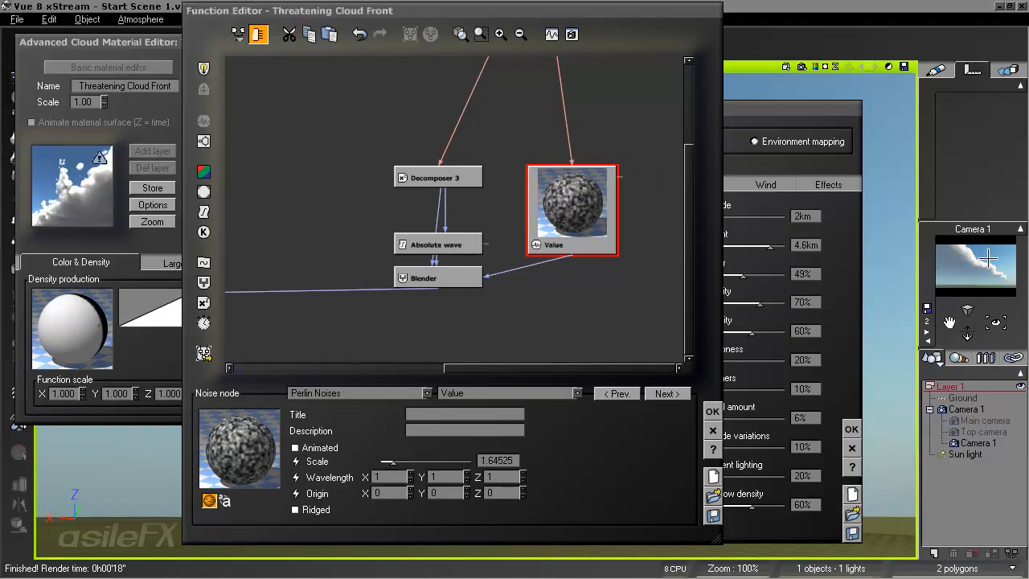
{"action": "left_click_drag", "start_coordinate": [394, 458], "coordinate": [397, 458]}
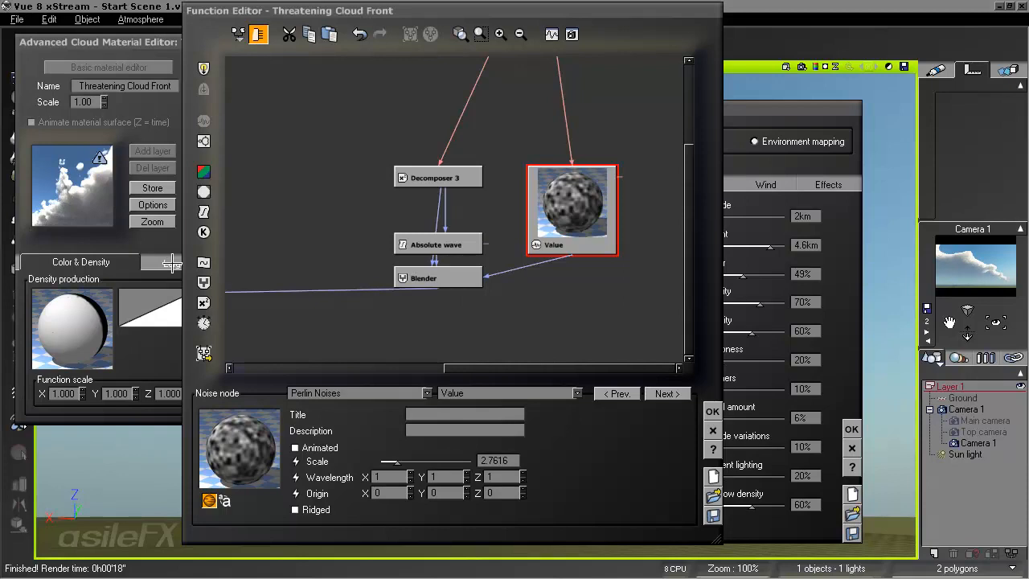
- Replace the noise node with a Simple Fractal using gain 1.27428 and largest feature 13.8576, and accept the function, material and atmosphere
{"action": "left_click", "coordinate": [204, 140]}
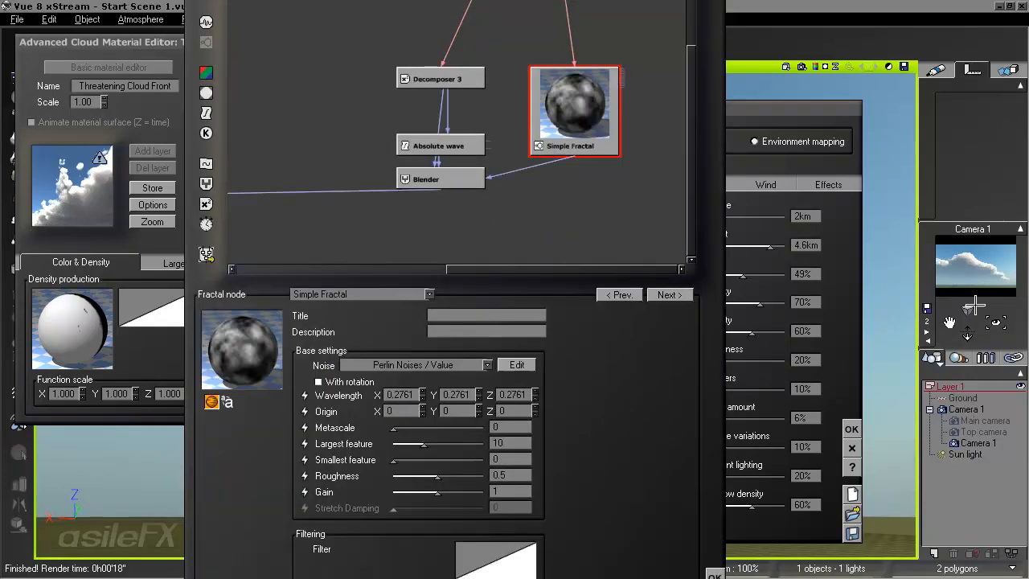
{"action": "left_click_drag", "start_coordinate": [438, 492], "coordinate": [461, 492]}
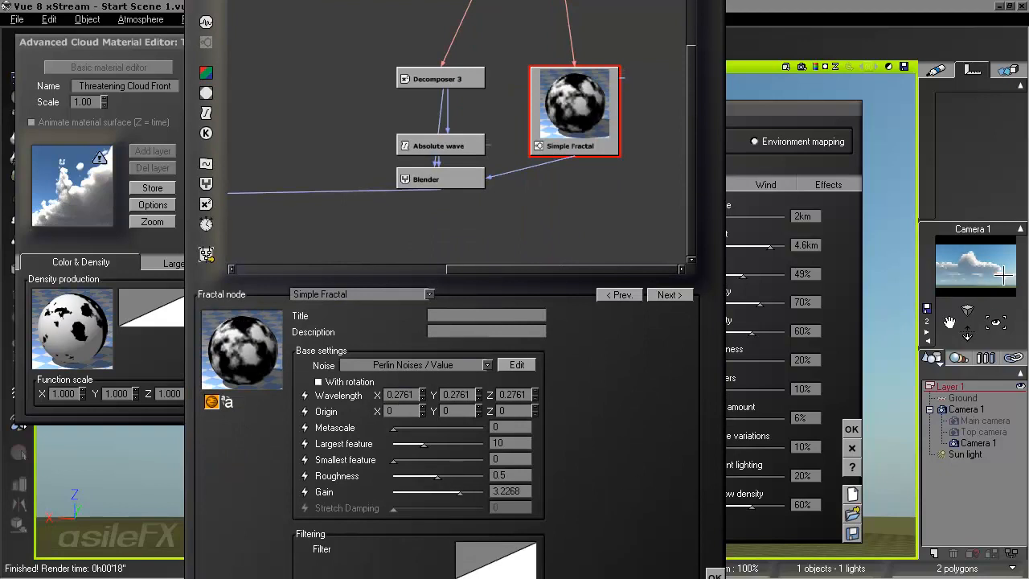
{"action": "mouse_move", "coordinate": [460, 492]}
{"action": "left_mouse_down"}
{"action": "mouse_move", "coordinate": [476, 492]}
{"action": "mouse_move", "coordinate": [455, 491]}
{"action": "left_mouse_up"}
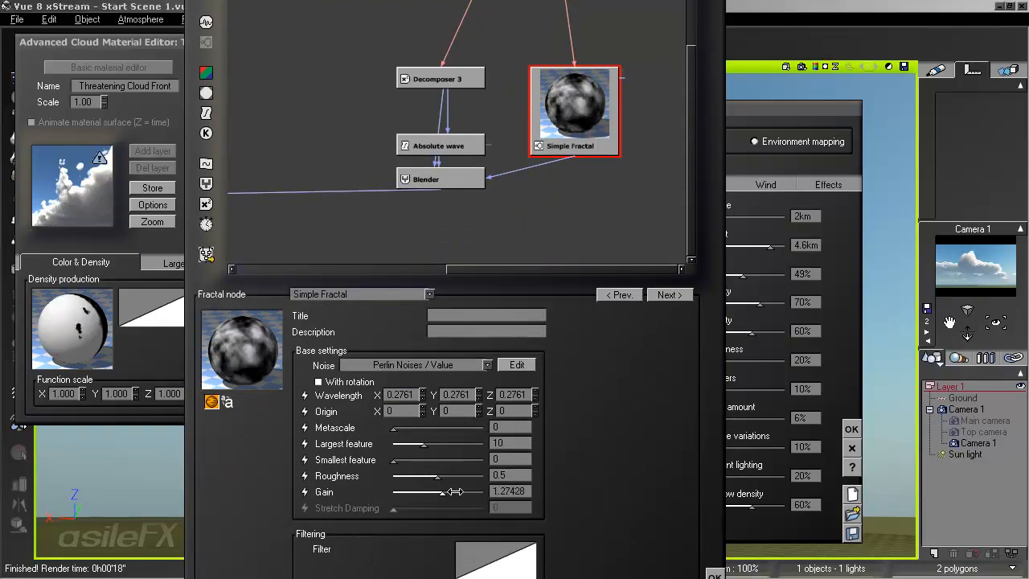
{"action": "mouse_move", "coordinate": [434, 440]}
{"action": "left_mouse_down"}
{"action": "mouse_move", "coordinate": [426, 439]}
{"action": "mouse_move", "coordinate": [447, 440]}
{"action": "mouse_move", "coordinate": [438, 439]}
{"action": "left_mouse_up"}
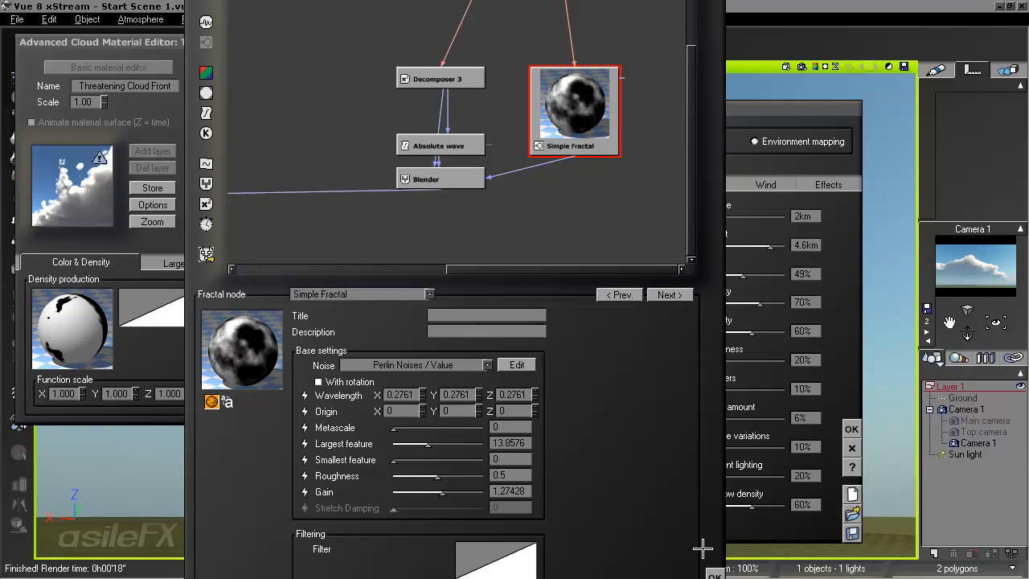
{"action": "left_click", "coordinate": [715, 575]}
{"action": "left_click", "coordinate": [544, 312]}
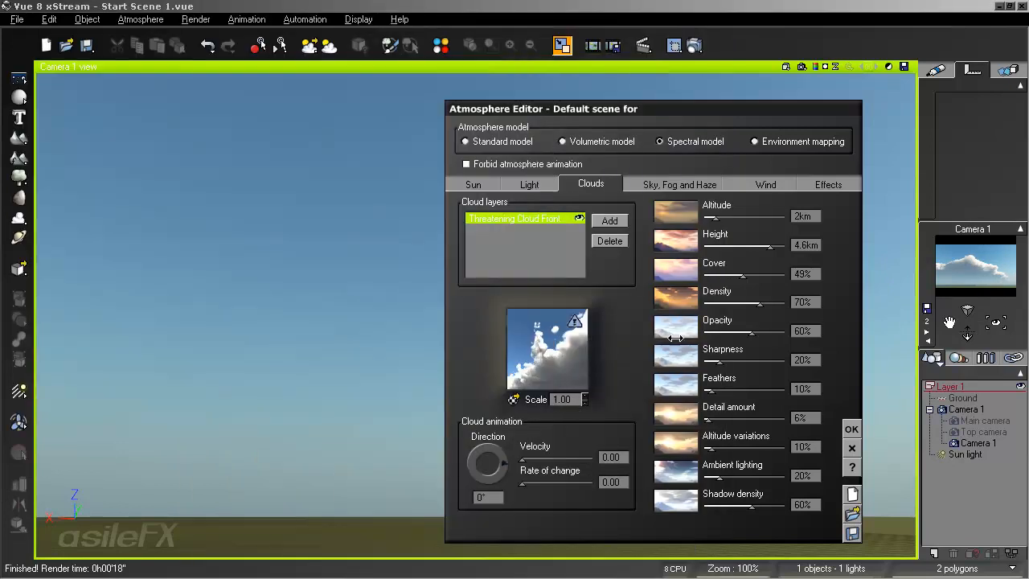
{"action": "left_click", "coordinate": [851, 429]}
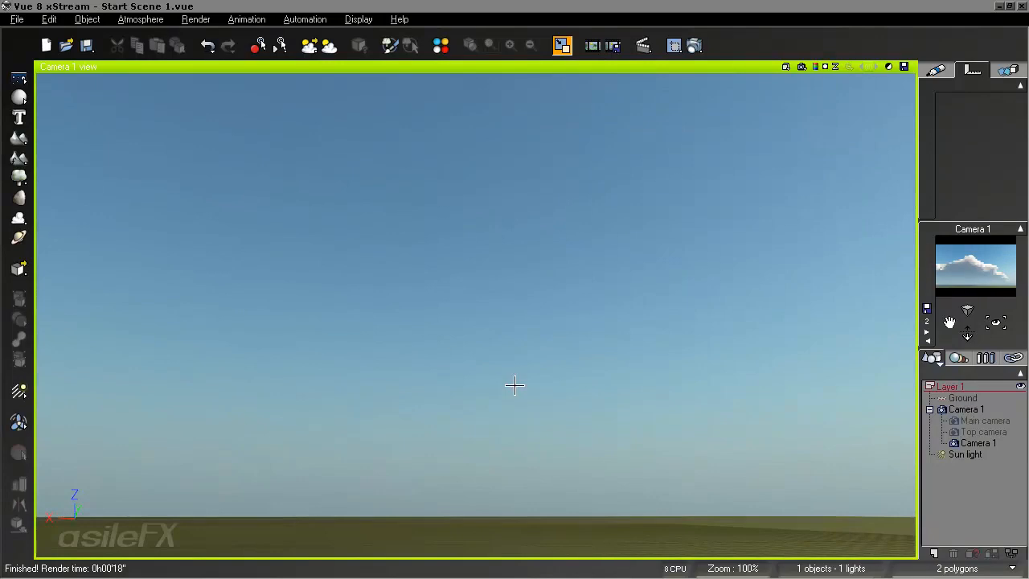
- Turn the camera sideways and tilt it upward to frame the clouds
{"action": "right_click_drag", "start_coordinate": [474, 388], "coordinate": [705, 362]}
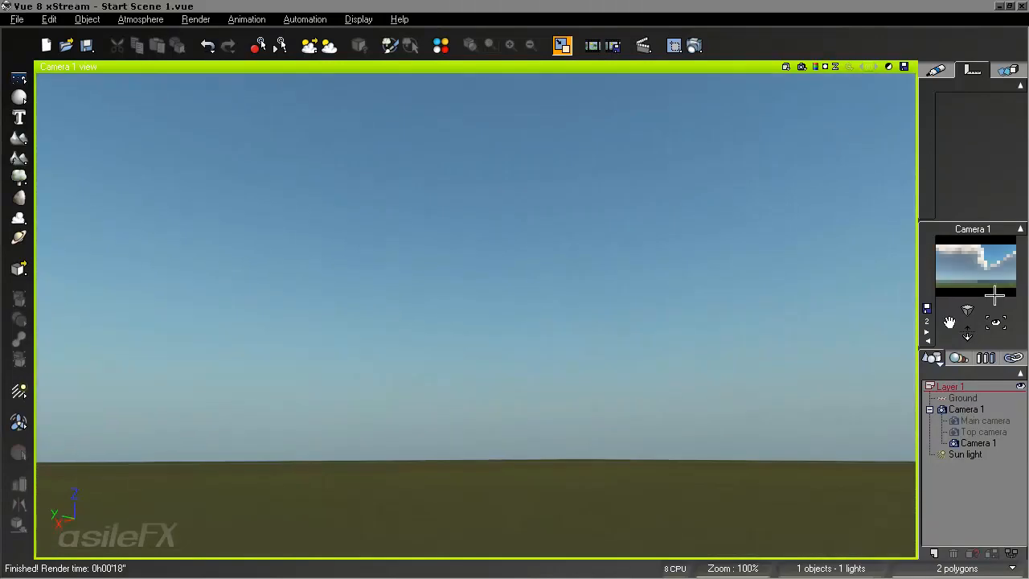
{"action": "right_click_drag", "start_coordinate": [581, 294], "coordinate": [599, 340]}
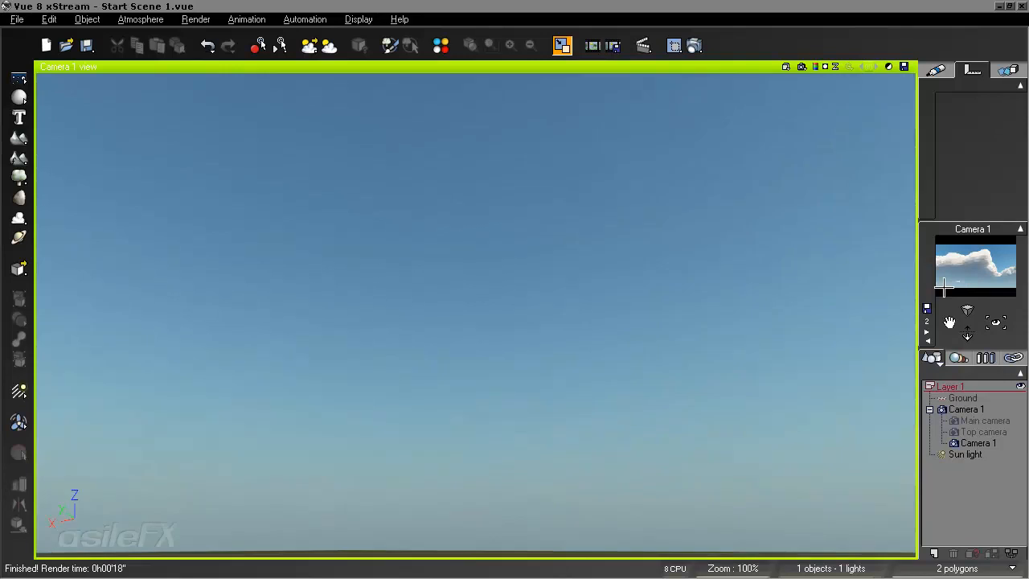
- Rotate the camera through the surrounding sky to frame the cloud front beside the sun, and render the Camera 1 view
{"action": "right_click_drag", "start_coordinate": [689, 391], "coordinate": [289, 368]}
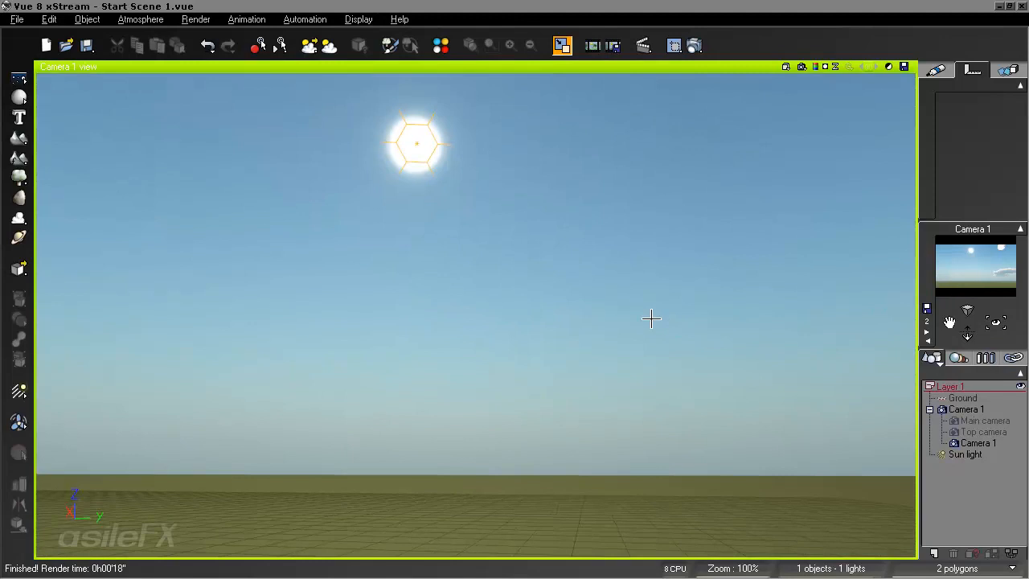
{"action": "right_click_drag", "start_coordinate": [650, 319], "coordinate": [325, 315]}
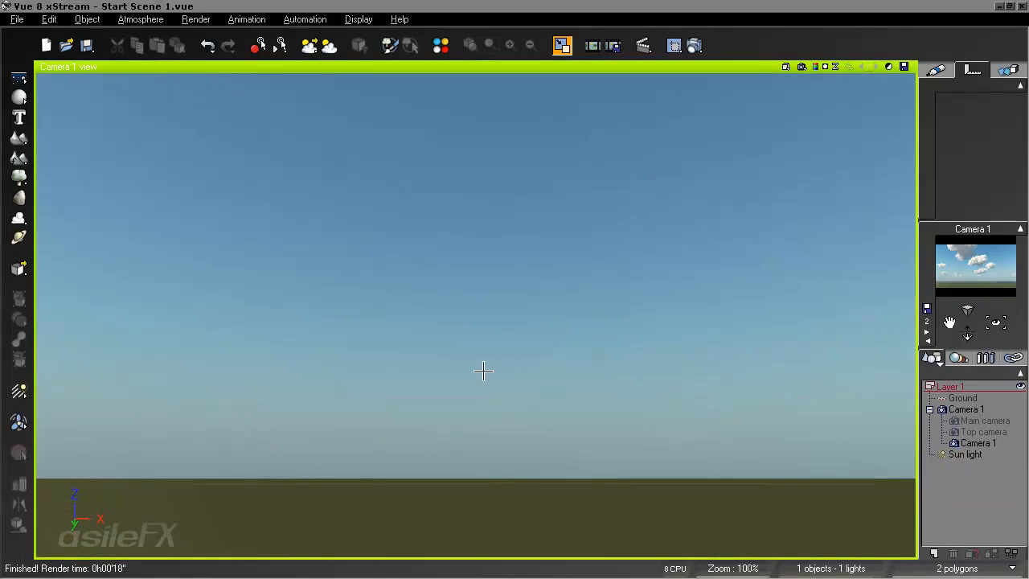
{"action": "right_click_drag", "start_coordinate": [483, 370], "coordinate": [814, 369]}
{"action": "right_click_drag", "start_coordinate": [618, 334], "coordinate": [960, 355]}
{"action": "right_click_drag", "start_coordinate": [558, 333], "coordinate": [609, 334]}
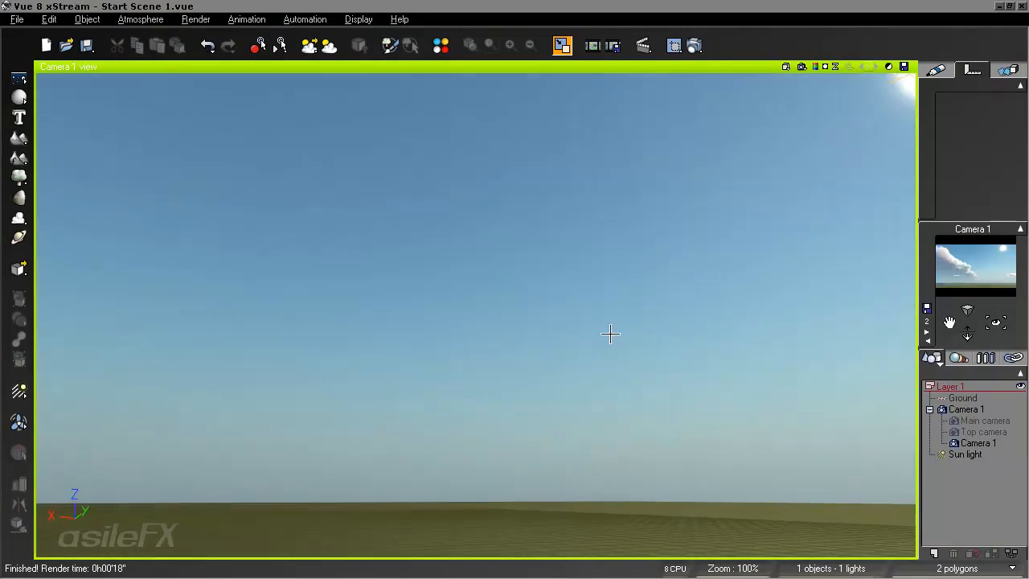
{"action": "left_click", "coordinate": [802, 68]}
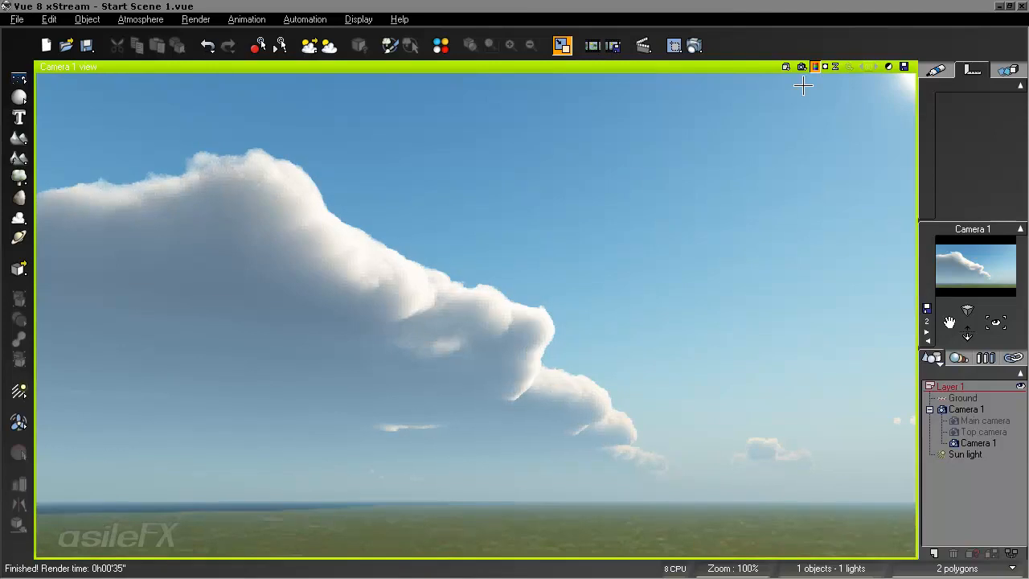
- Set the Threatening Cloud Front layer's altitude to 1 km and its height to 7 km in the atmosphere settings
{"action": "key", "text": "F4"}
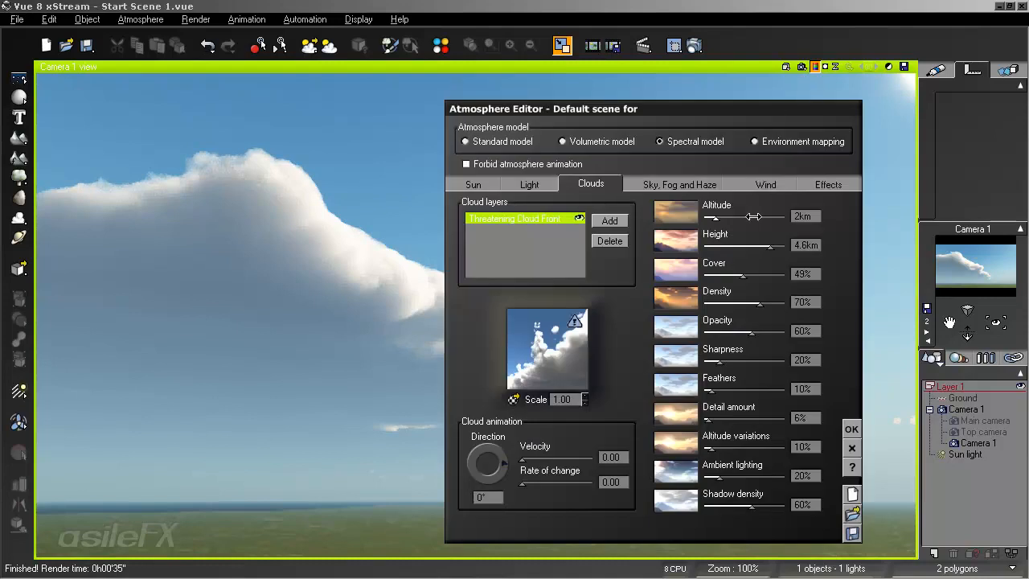
{"action": "left_click_drag", "start_coordinate": [752, 216], "coordinate": [745, 217]}
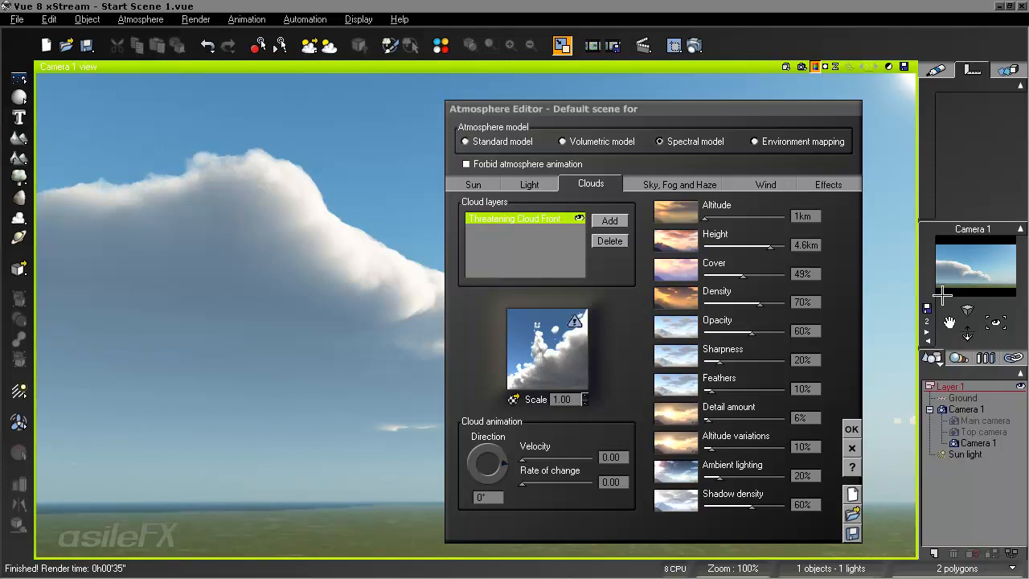
{"action": "left_click_drag", "start_coordinate": [769, 246], "coordinate": [776, 243]}
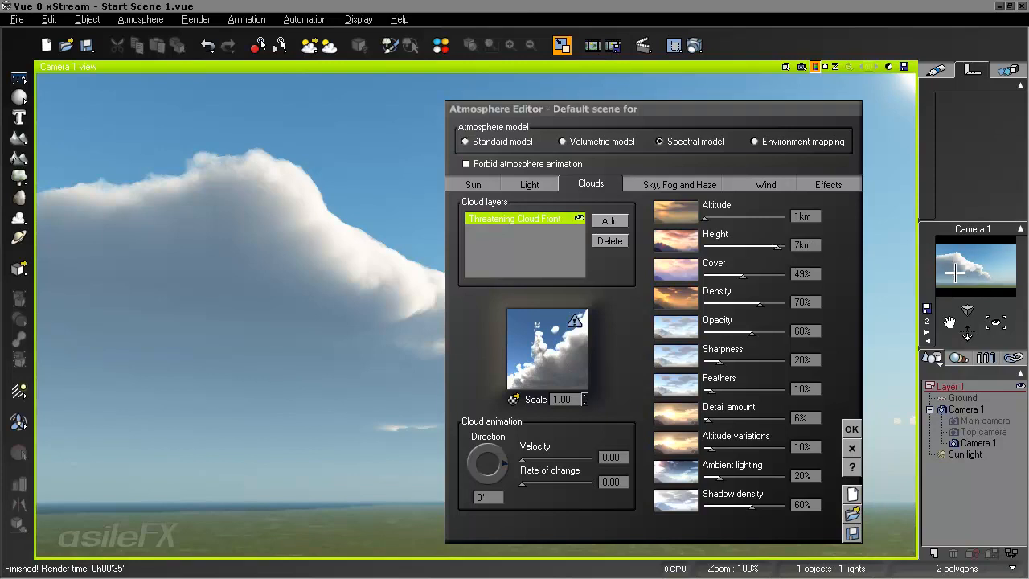
- Reopen the cloud material's density function and try the Blender's Multiply combination mode, finishing with Subtract
{"action": "right_click", "coordinate": [555, 324]}
{"action": "left_click", "coordinate": [599, 328]}
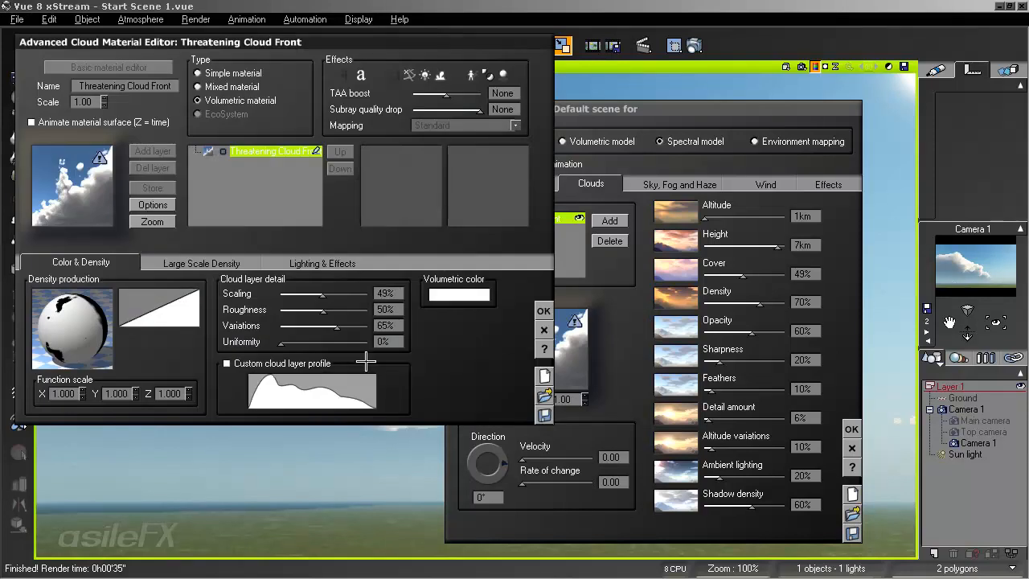
{"action": "right_click", "coordinate": [85, 320]}
{"action": "left_click", "coordinate": [128, 324]}
{"action": "left_click", "coordinate": [580, 283]}
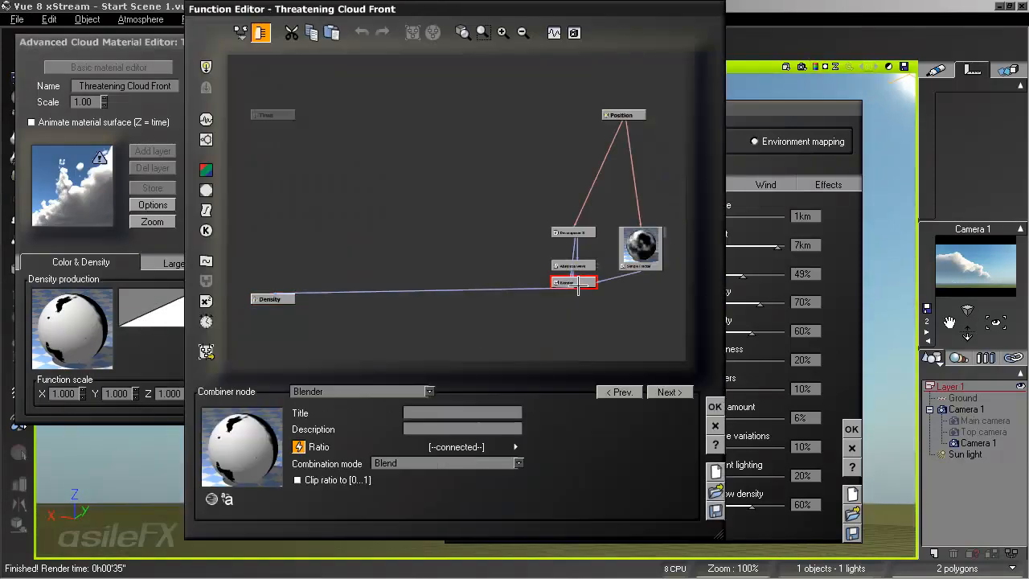
{"action": "left_click", "coordinate": [481, 465]}
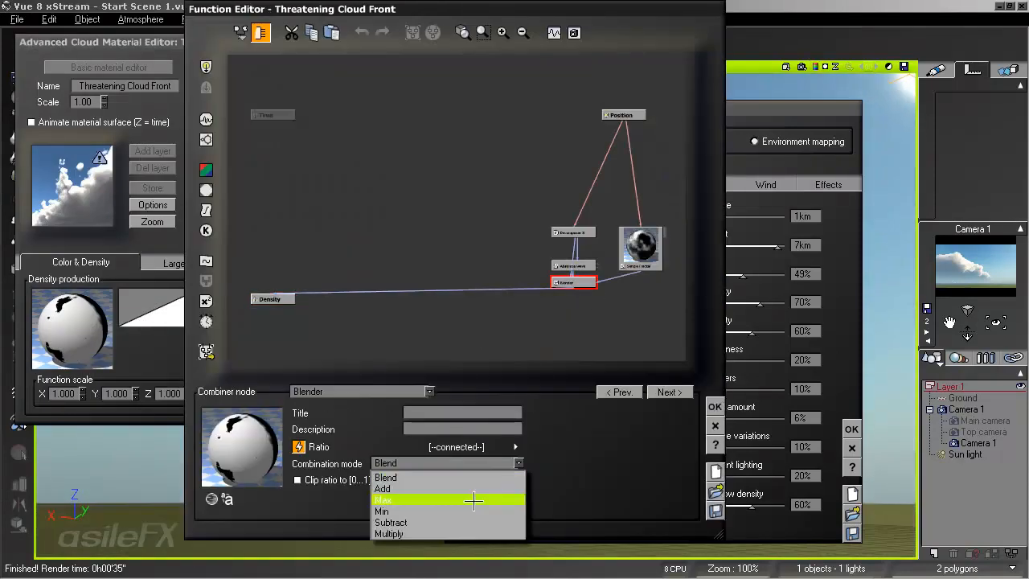
{"action": "left_click", "coordinate": [466, 533]}
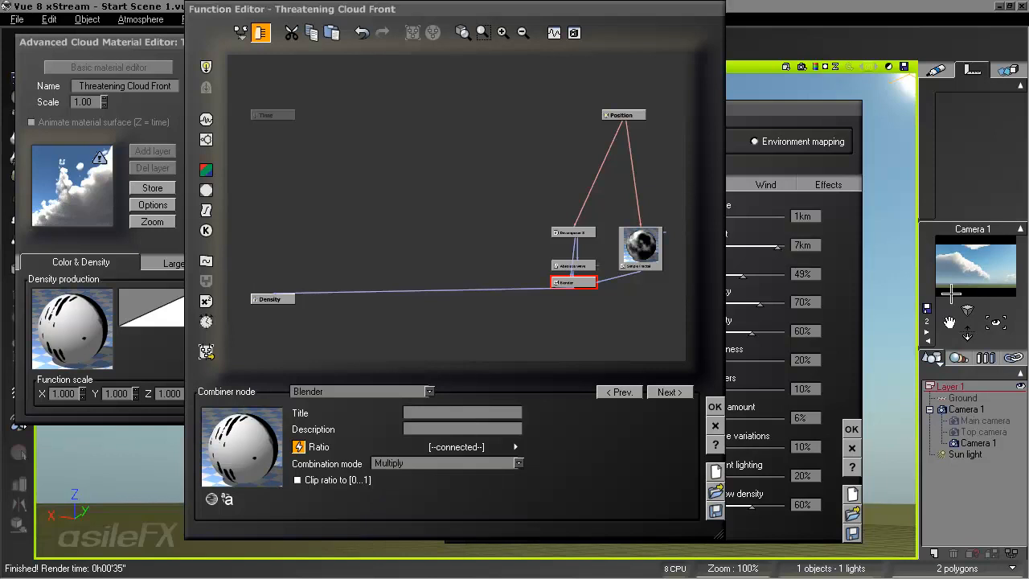
{"action": "left_click", "coordinate": [419, 463]}
{"action": "left_click", "coordinate": [420, 521]}
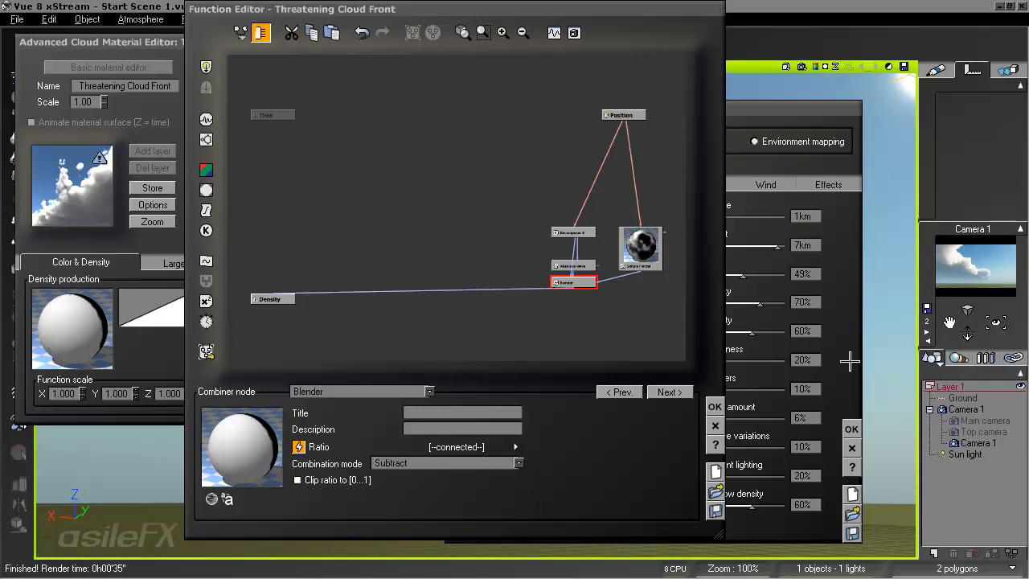
- Set the Simple Fractal node's metascale to 111.996, enable With rotation, and set its largest feature to 7.15072
{"action": "left_click", "coordinate": [655, 237]}
{"action": "left_click_drag", "start_coordinate": [597, 489], "coordinate": [577, 255]}
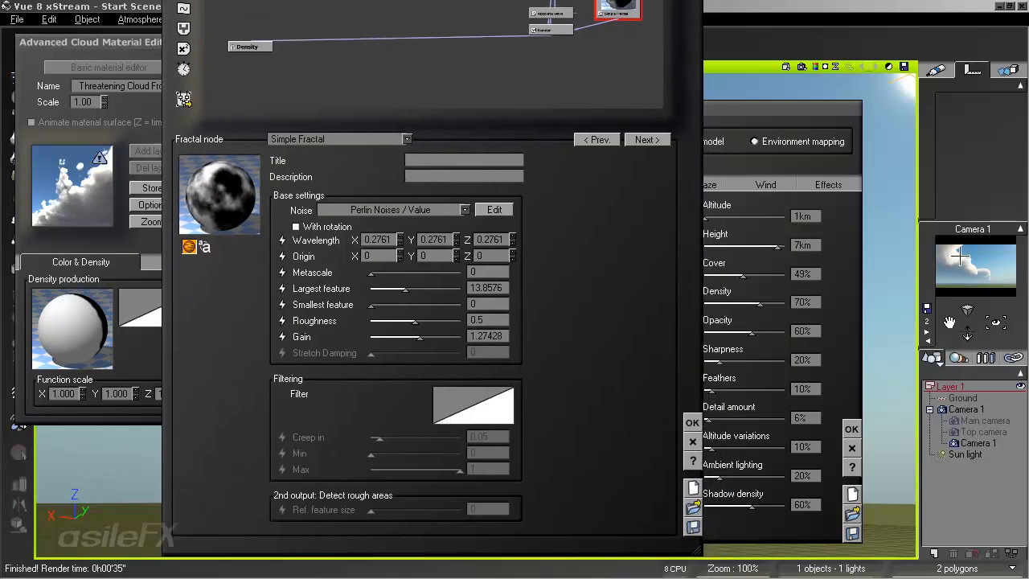
{"action": "mouse_move", "coordinate": [420, 277]}
{"action": "left_mouse_down"}
{"action": "mouse_move", "coordinate": [415, 288]}
{"action": "mouse_move", "coordinate": [428, 288]}
{"action": "mouse_move", "coordinate": [442, 267]}
{"action": "mouse_move", "coordinate": [431, 273]}
{"action": "left_mouse_up"}
{"action": "left_click", "coordinate": [346, 226]}
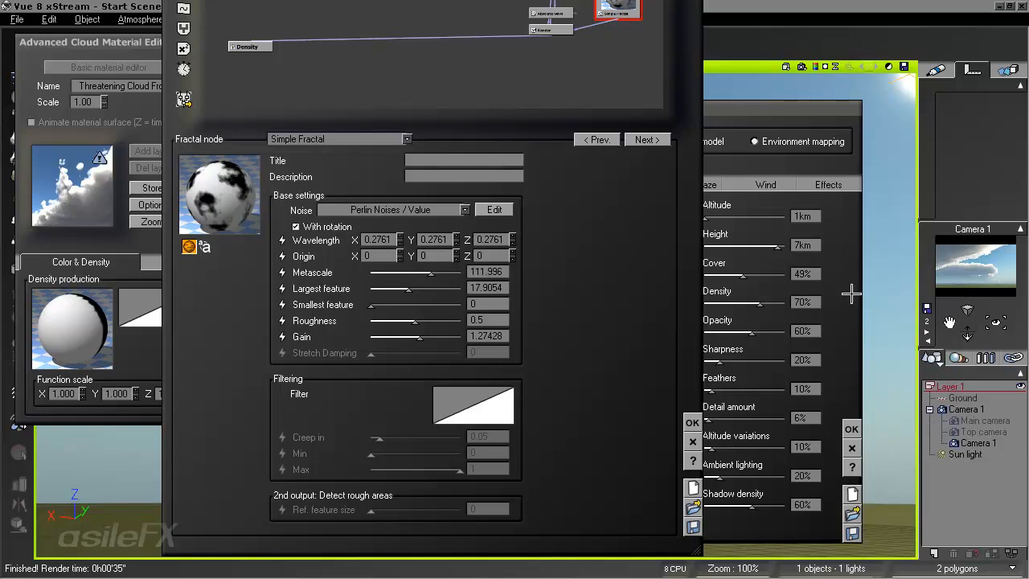
{"action": "left_click_drag", "start_coordinate": [423, 294], "coordinate": [432, 290]}
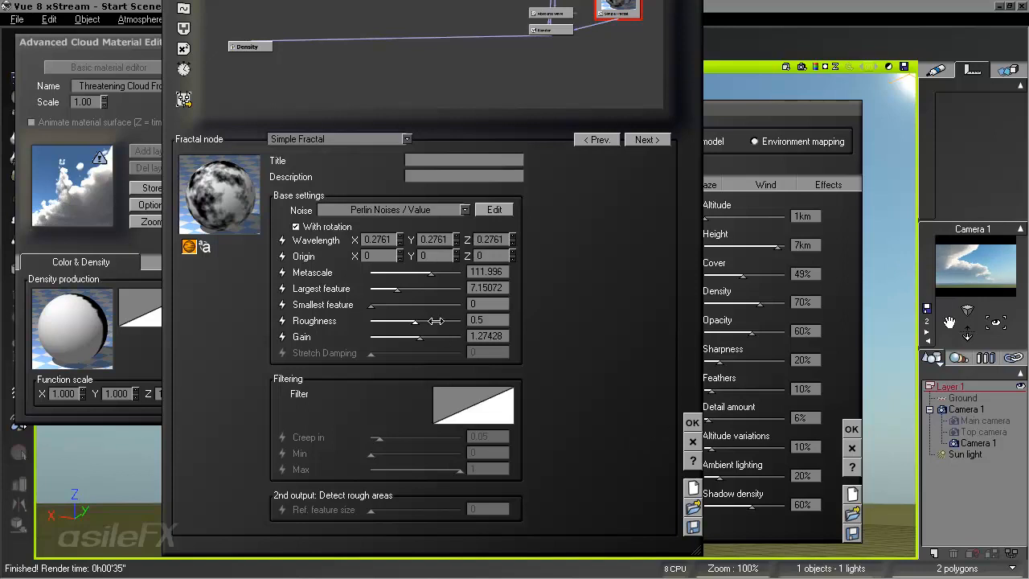
- Accept the function, material and atmosphere, and render the Camera 1 view, stopping once the clouds are recognizable
{"action": "left_click", "coordinate": [692, 422]}
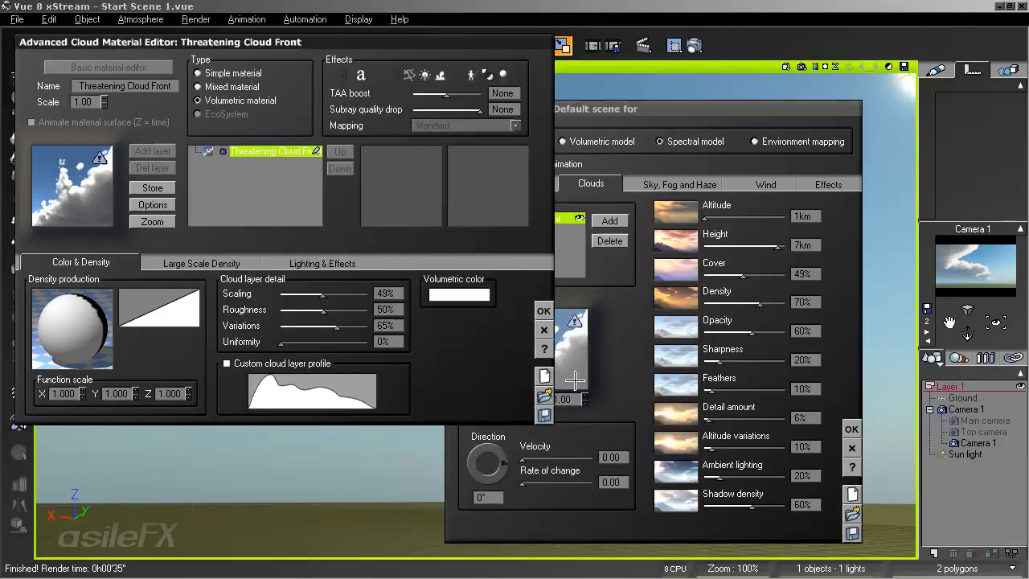
{"action": "left_click", "coordinate": [544, 310]}
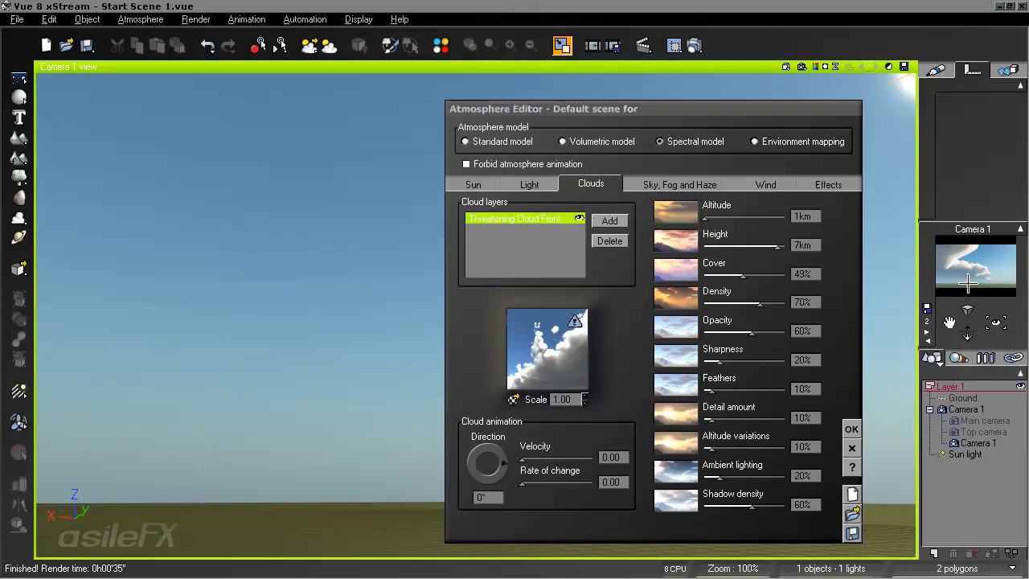
{"action": "left_click", "coordinate": [851, 428]}
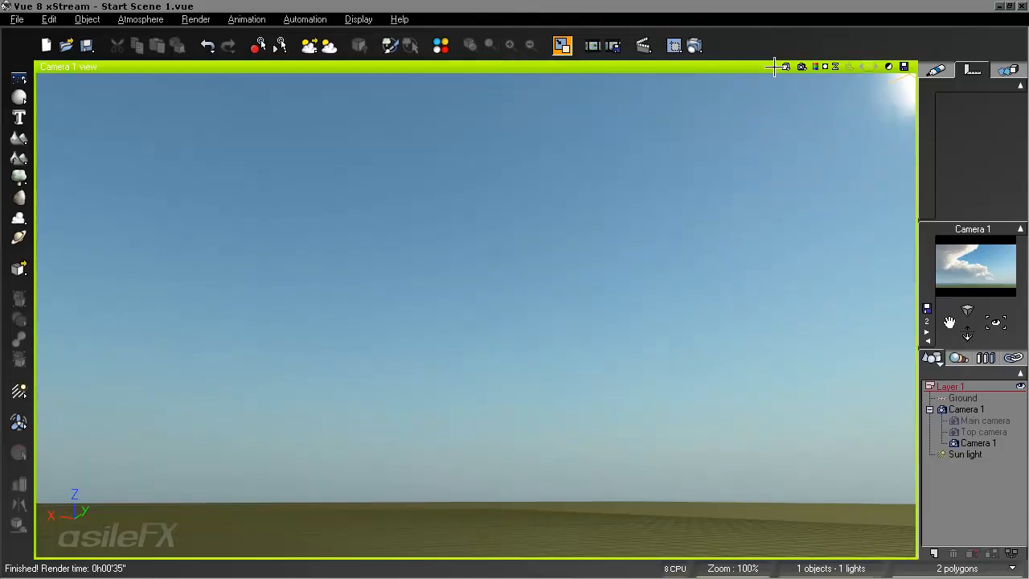
{"action": "left_click", "coordinate": [776, 66]}
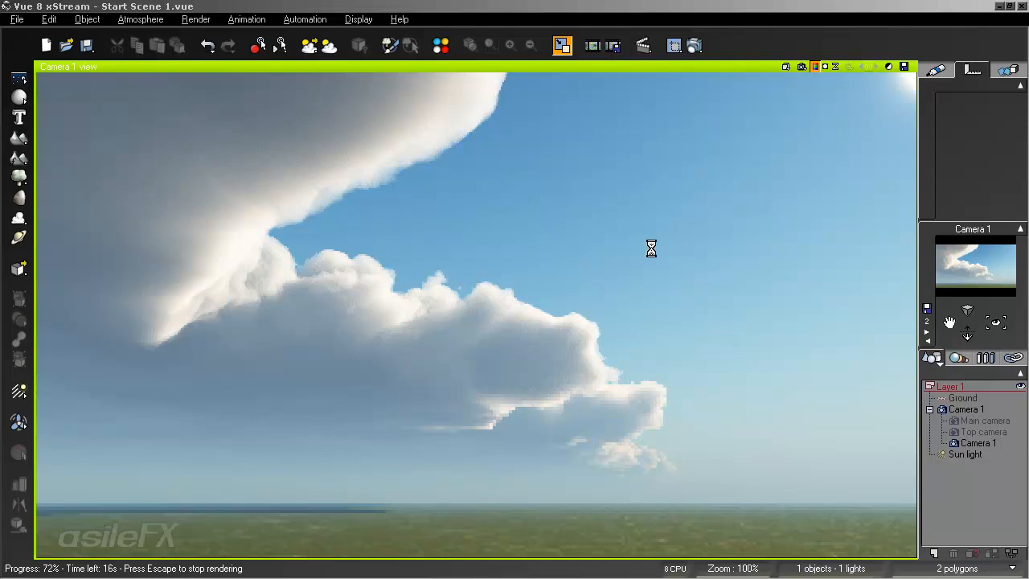
{"action": "key", "text": "Escape"}
- Reopen the cloud's density function and delete the Simple Fractal node feeding the Blender's ratio
{"action": "key", "text": "F4"}
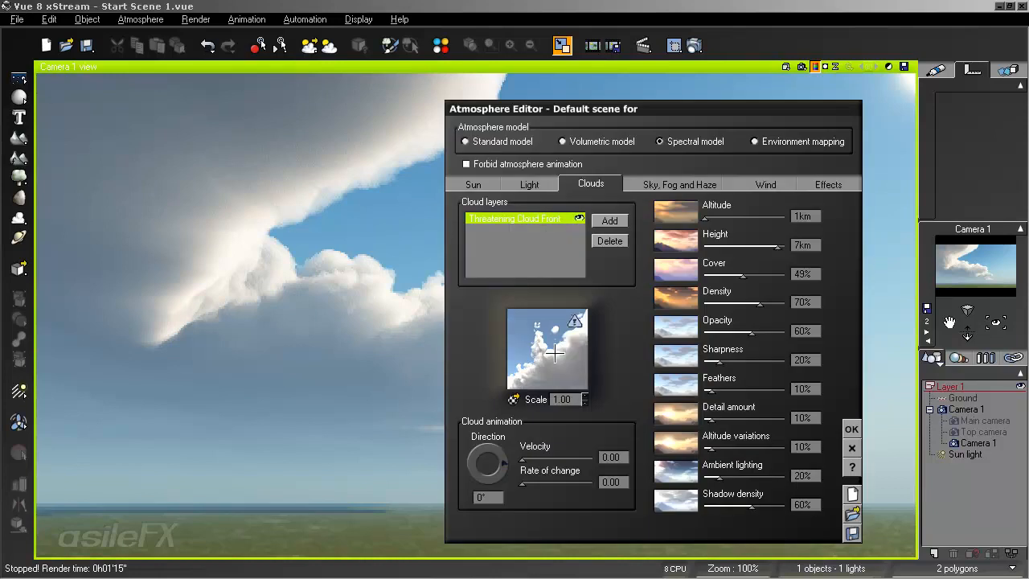
{"action": "double_click", "coordinate": [551, 354]}
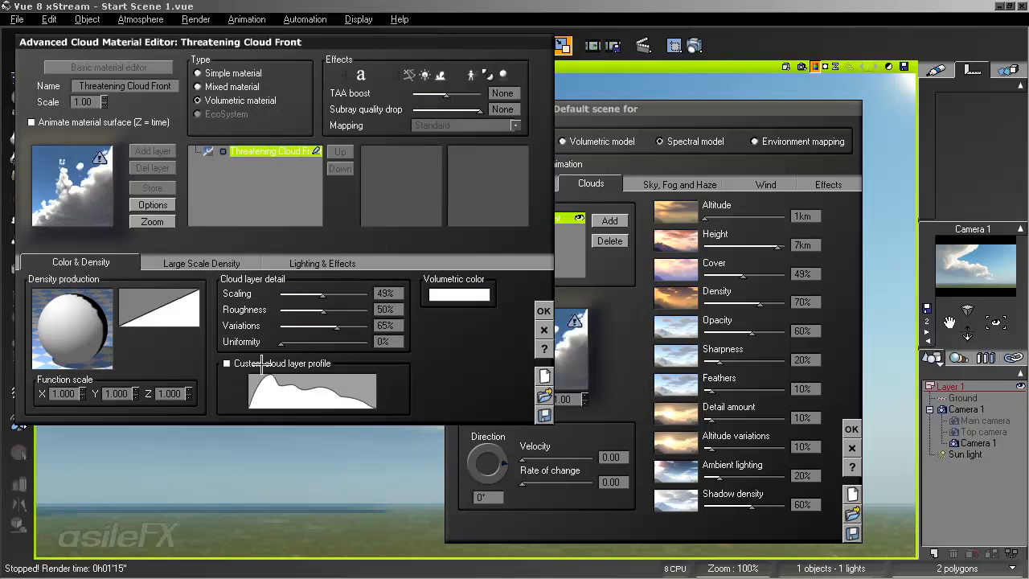
{"action": "right_click", "coordinate": [107, 328]}
{"action": "left_click", "coordinate": [116, 333]}
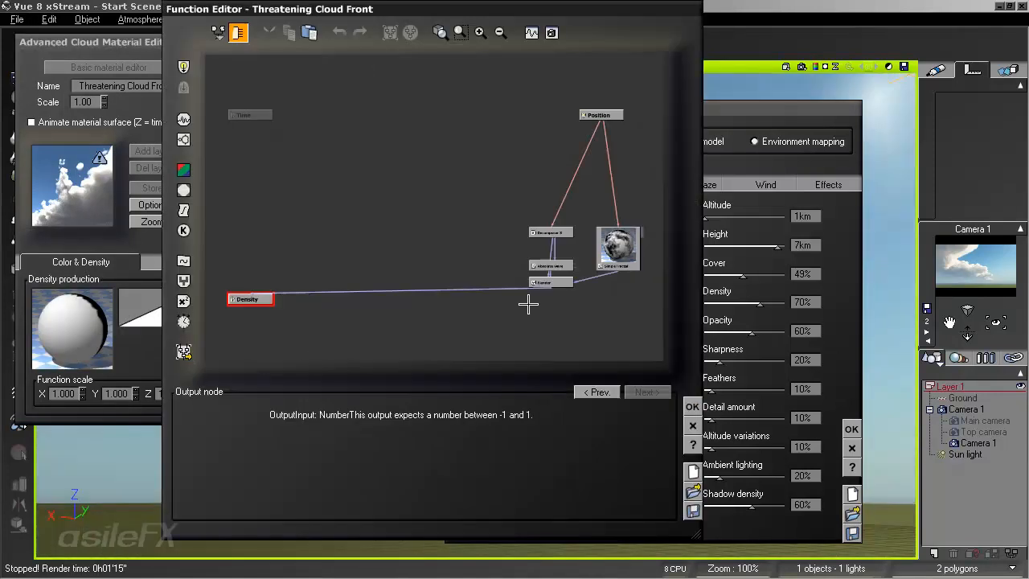
{"action": "left_click", "coordinate": [618, 252]}
{"action": "key", "text": "Delete"}
- Try the Blender's Add combination mode with a ratio of 0.929824
{"action": "left_click", "coordinate": [569, 281]}
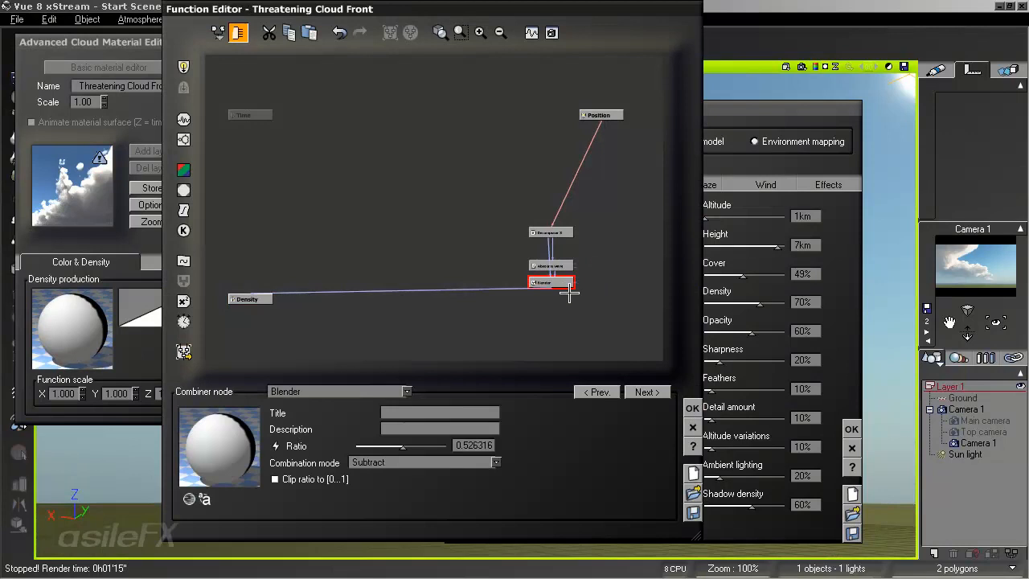
{"action": "left_click", "coordinate": [398, 462]}
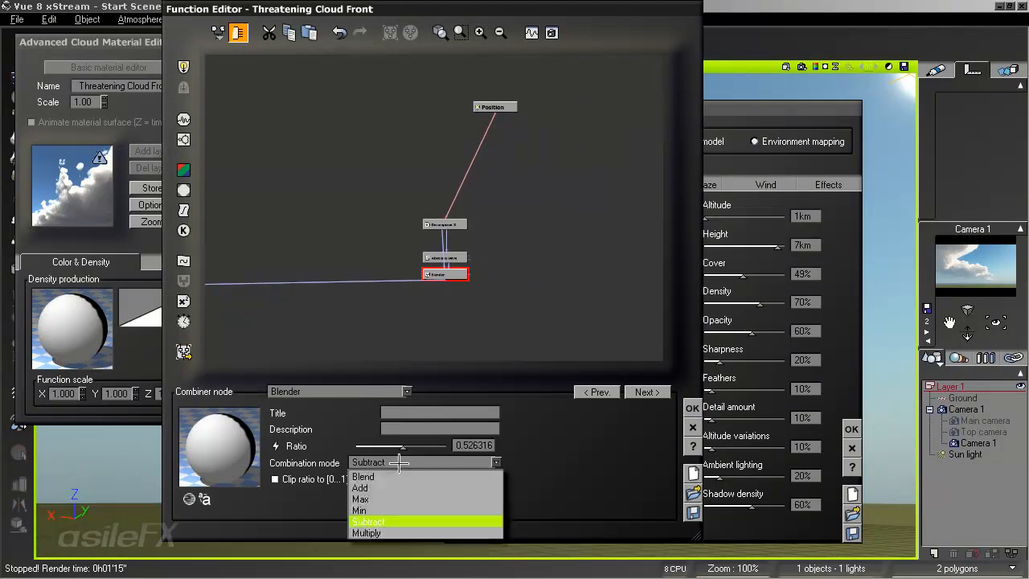
{"action": "left_click", "coordinate": [395, 482]}
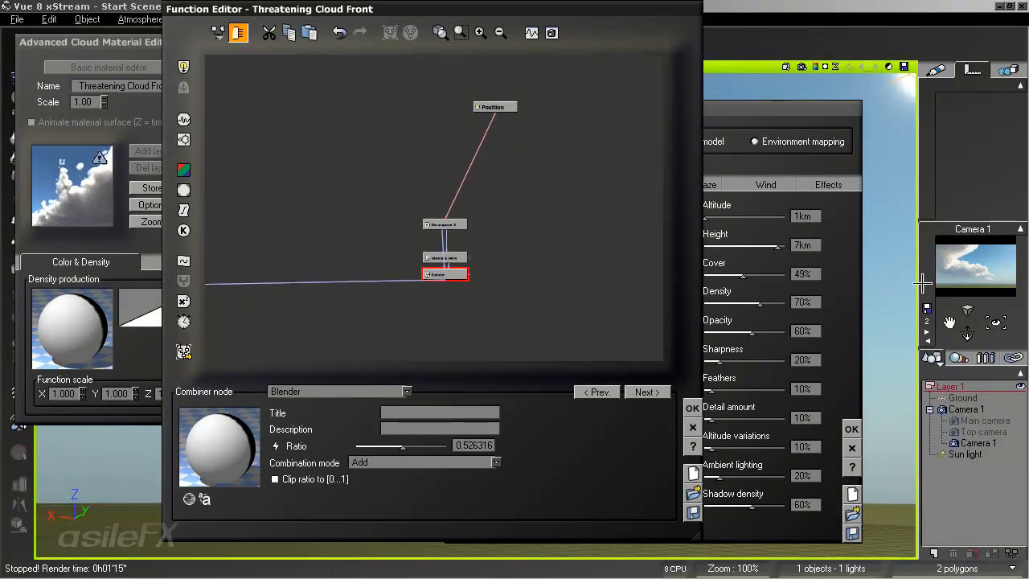
{"action": "left_click_drag", "start_coordinate": [402, 445], "coordinate": [436, 446]}
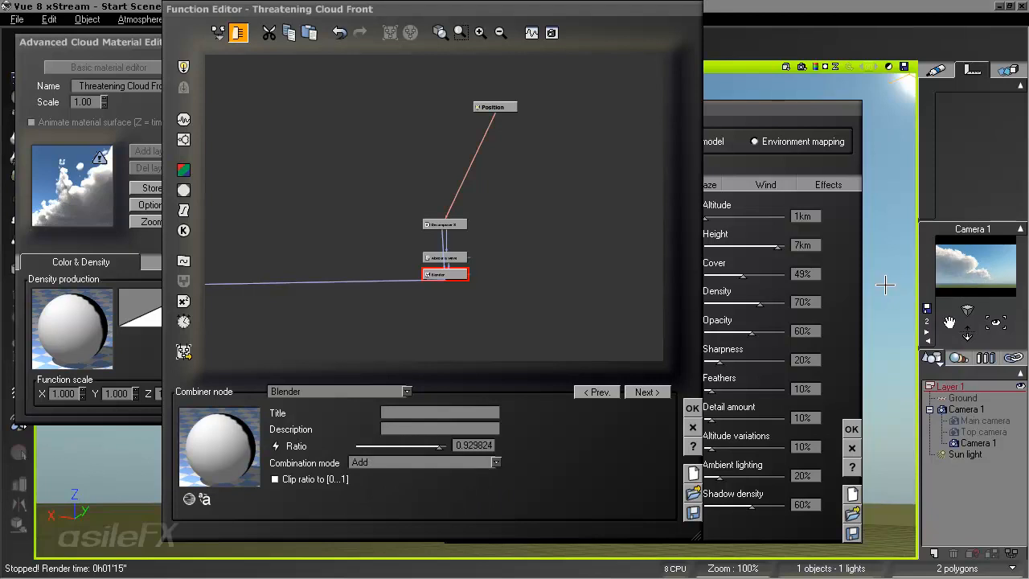
- Switch the Blender's combination mode to Blend and set its ratio to 0.429824
{"action": "left_click", "coordinate": [425, 462]}
{"action": "left_click", "coordinate": [377, 489]}
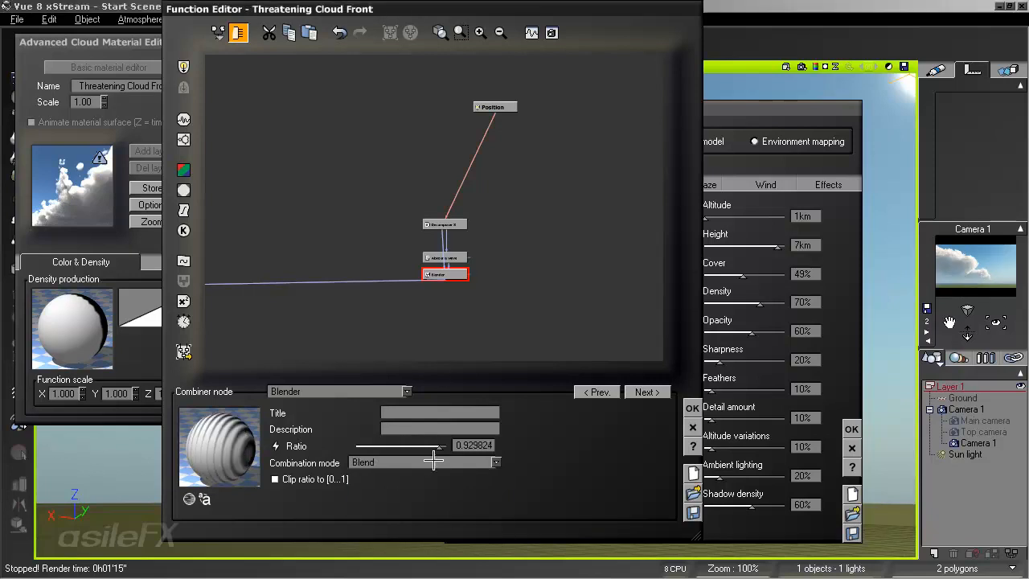
{"action": "left_click_drag", "start_coordinate": [440, 445], "coordinate": [394, 445]}
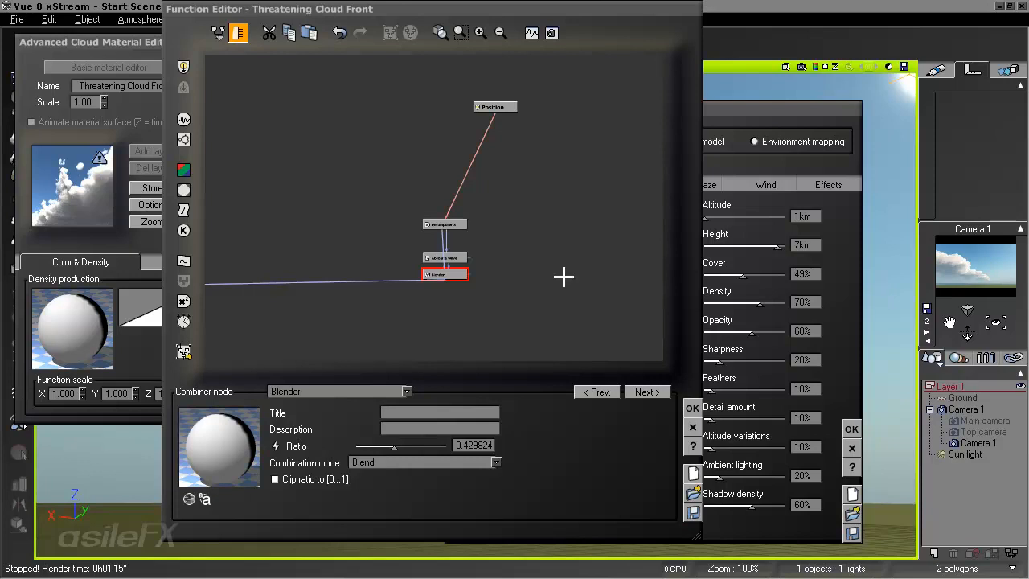
- Set the Absolute wave filter's contrast to 2.08772 and its brightness to 2.47368
{"action": "left_click", "coordinate": [464, 255]}
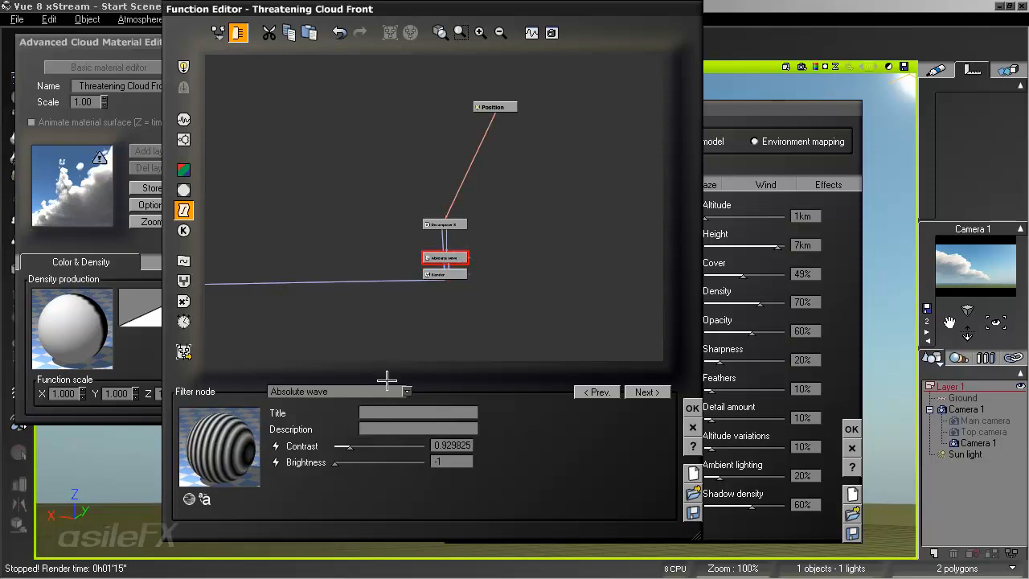
{"action": "left_click_drag", "start_coordinate": [383, 443], "coordinate": [412, 465]}
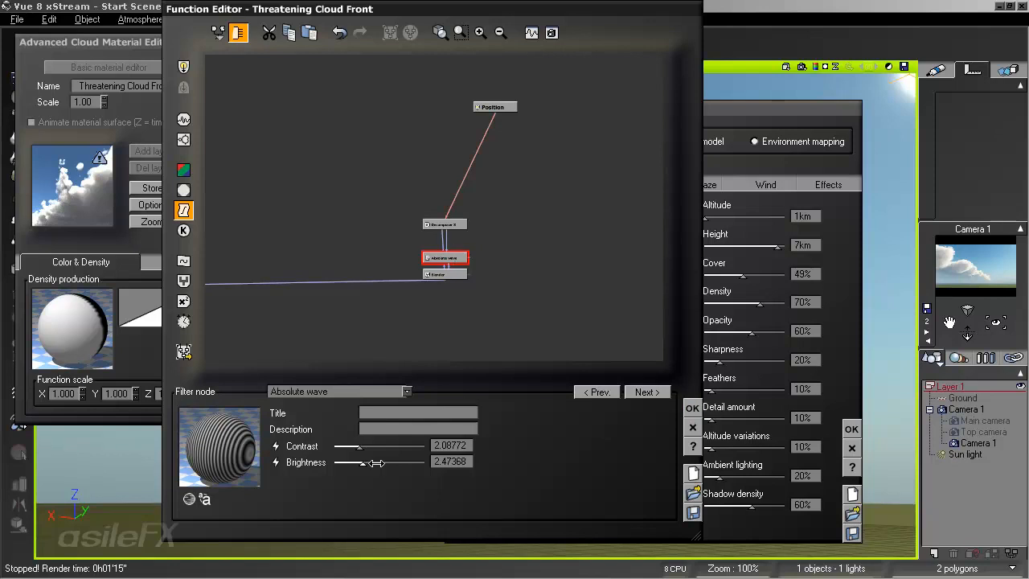
- Vary the Blender's ratio between low and high values to compare cloud shapes, finishing at 0.22807
{"action": "left_click", "coordinate": [447, 274]}
{"action": "left_click_drag", "start_coordinate": [402, 446], "coordinate": [377, 445]}
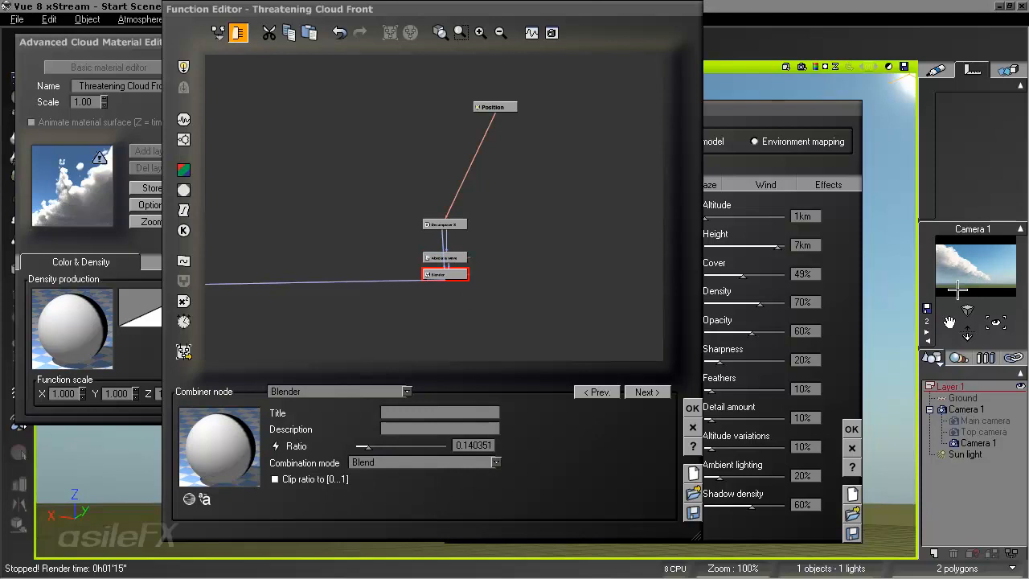
{"action": "left_click_drag", "start_coordinate": [370, 446], "coordinate": [384, 446]}
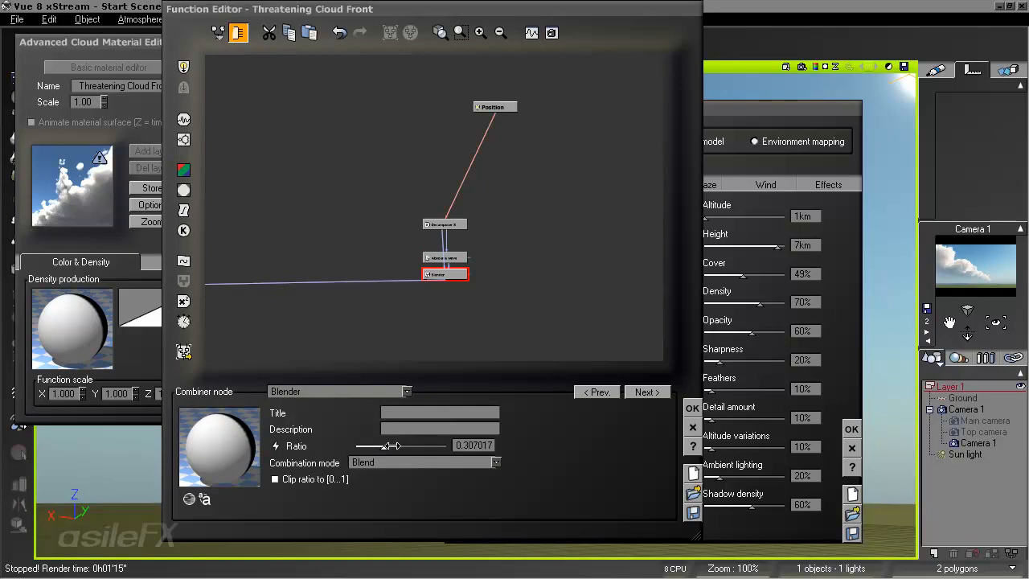
{"action": "left_click_drag", "start_coordinate": [389, 446], "coordinate": [420, 445]}
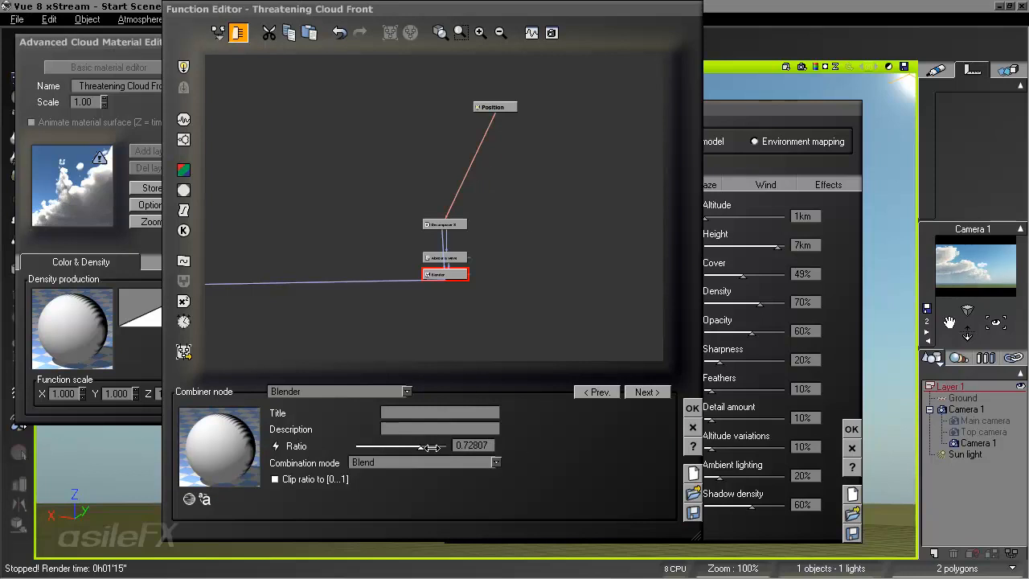
{"action": "mouse_move", "coordinate": [432, 447]}
{"action": "left_mouse_down"}
{"action": "mouse_move", "coordinate": [365, 447]}
{"action": "mouse_move", "coordinate": [436, 444]}
{"action": "left_mouse_up"}
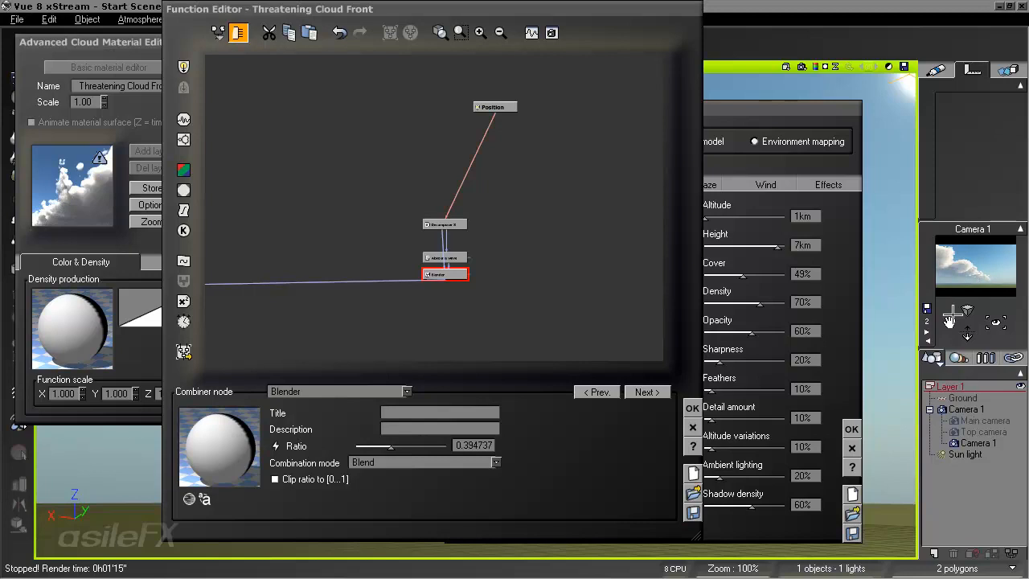
{"action": "left_click_drag", "start_coordinate": [391, 447], "coordinate": [386, 447]}
{"action": "left_click_drag", "start_coordinate": [409, 446], "coordinate": [416, 445]}
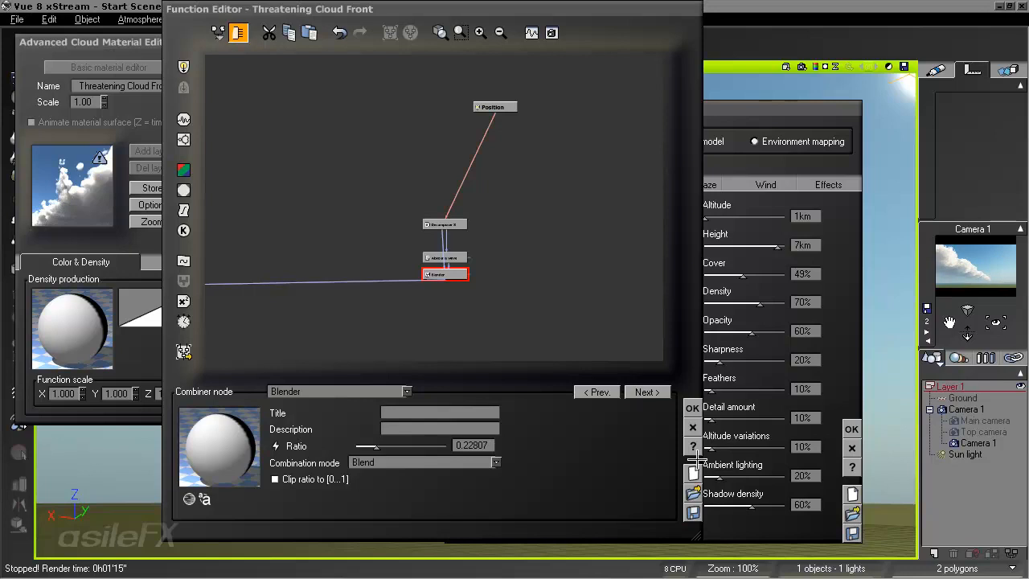
- Accept the density function and material edits, and add a second Threatening Cloud Front layer to the cloud layers
{"action": "left_click", "coordinate": [692, 407]}
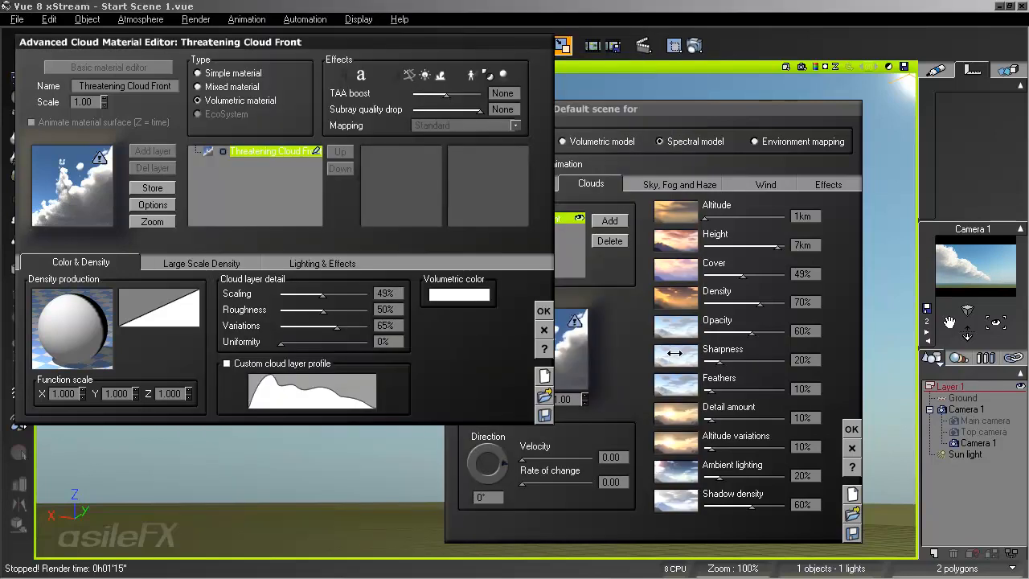
{"action": "left_click", "coordinate": [544, 310]}
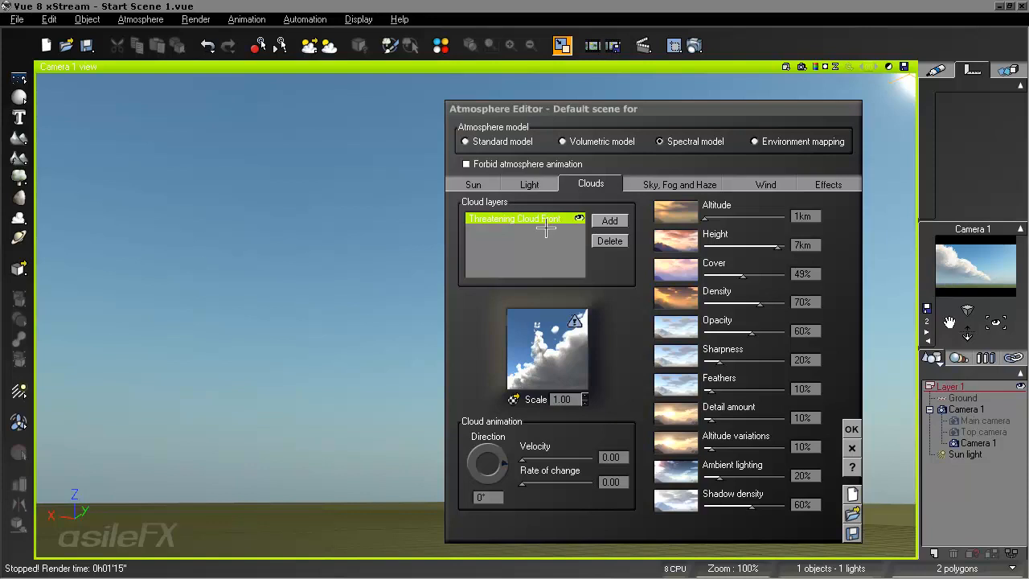
{"action": "left_click", "coordinate": [613, 221]}
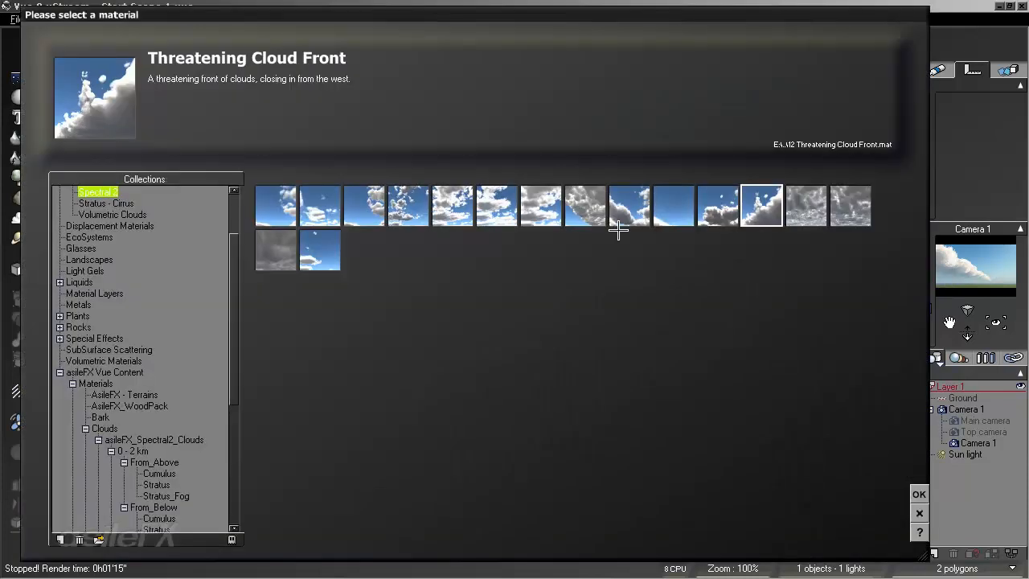
{"action": "left_click", "coordinate": [918, 492]}
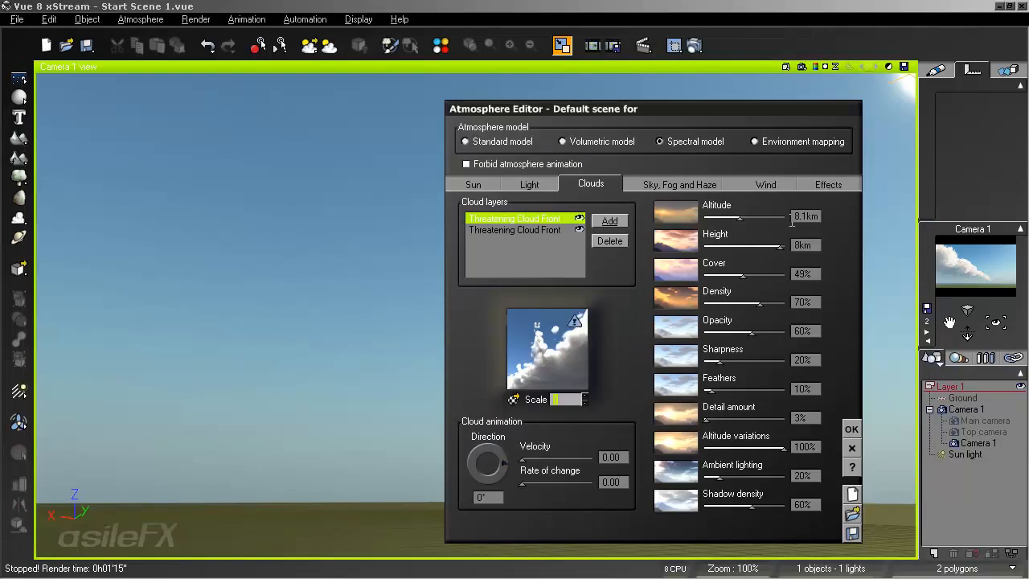
- Set the newly added cloud layer's scale to 1, its altitude to 0 and its height to 4 km
{"action": "left_click", "coordinate": [818, 215]}
{"action": "type", "text": "1"}
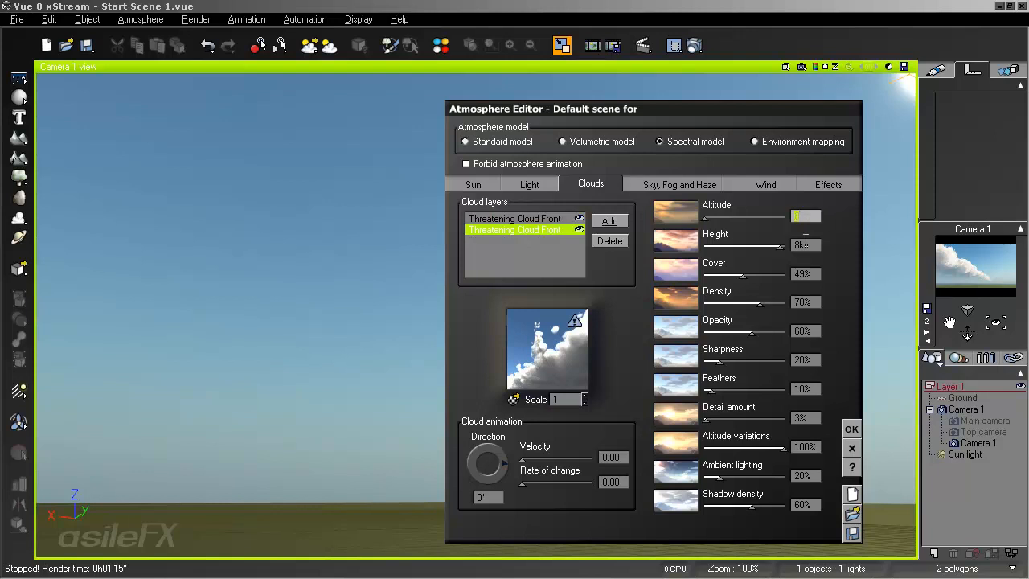
{"action": "left_click", "coordinate": [807, 245]}
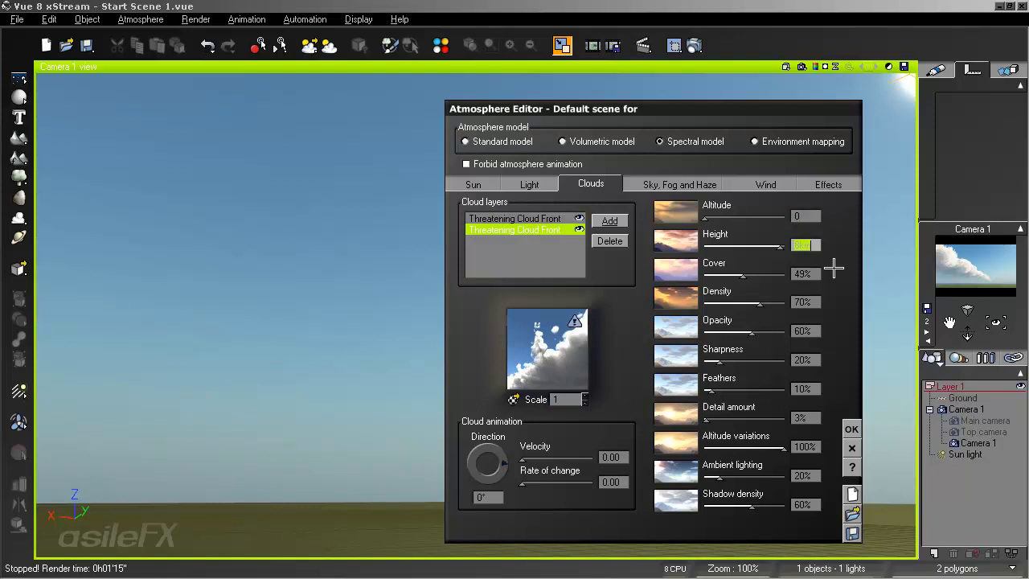
{"action": "type", "text": "4km"}
- Reset the density production function in the new cloud layer's material
{"action": "right_click", "coordinate": [558, 343]}
{"action": "left_click", "coordinate": [575, 350]}
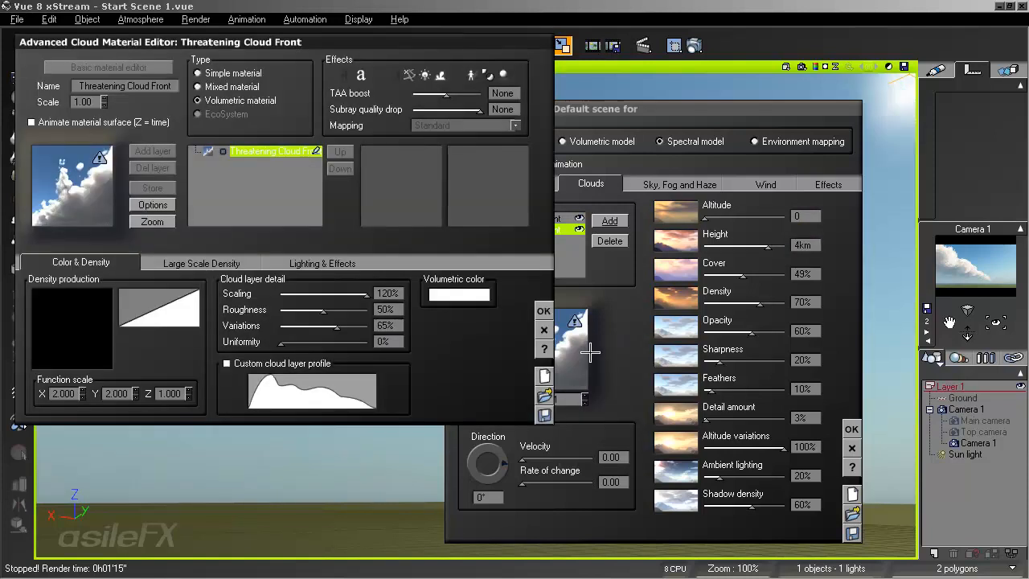
{"action": "right_click", "coordinate": [76, 335]}
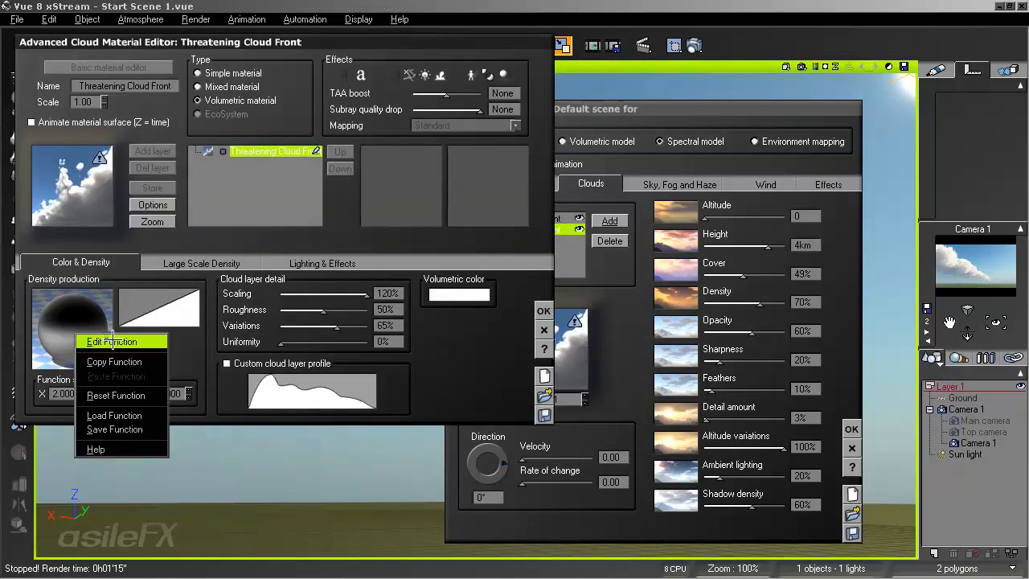
{"action": "left_click", "coordinate": [115, 394]}
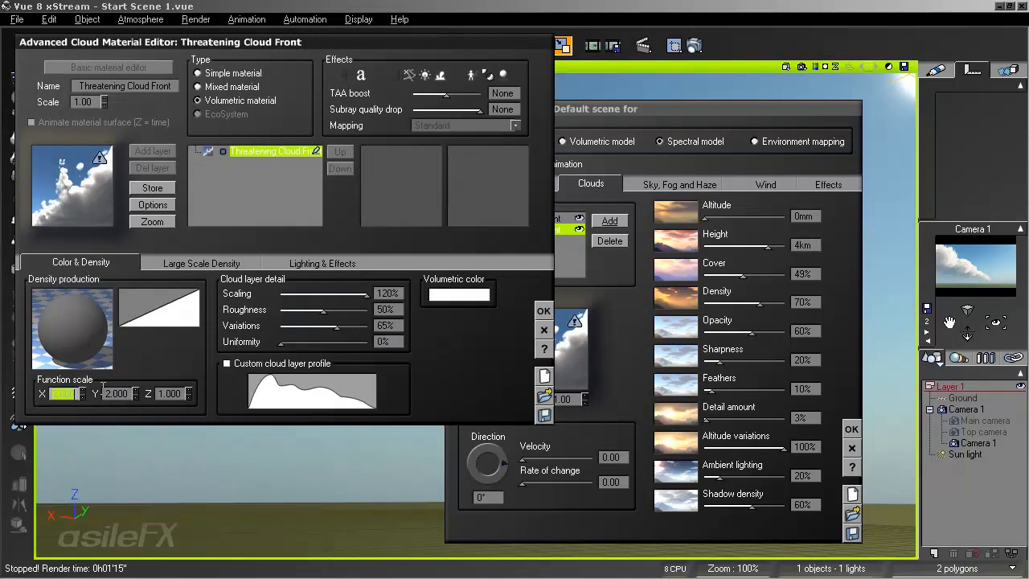
- Set the density function scale to 1 on X, Y and Z
{"action": "type", "text": "1"}
{"action": "key", "text": "Tab"}
{"action": "type", "text": "1"}
{"action": "key", "text": "Tab"}
{"action": "type", "text": "1"}
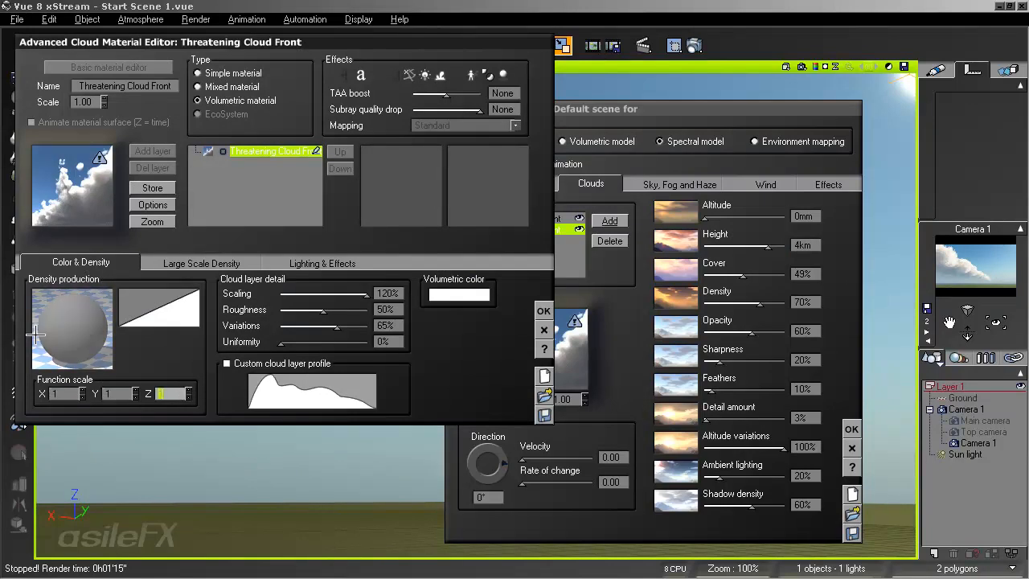
- Add a Decomposer 3 vector operations node to the new layer's density function
{"action": "right_click", "coordinate": [72, 318]}
{"action": "left_click", "coordinate": [103, 326]}
{"action": "right_click", "coordinate": [479, 146]}
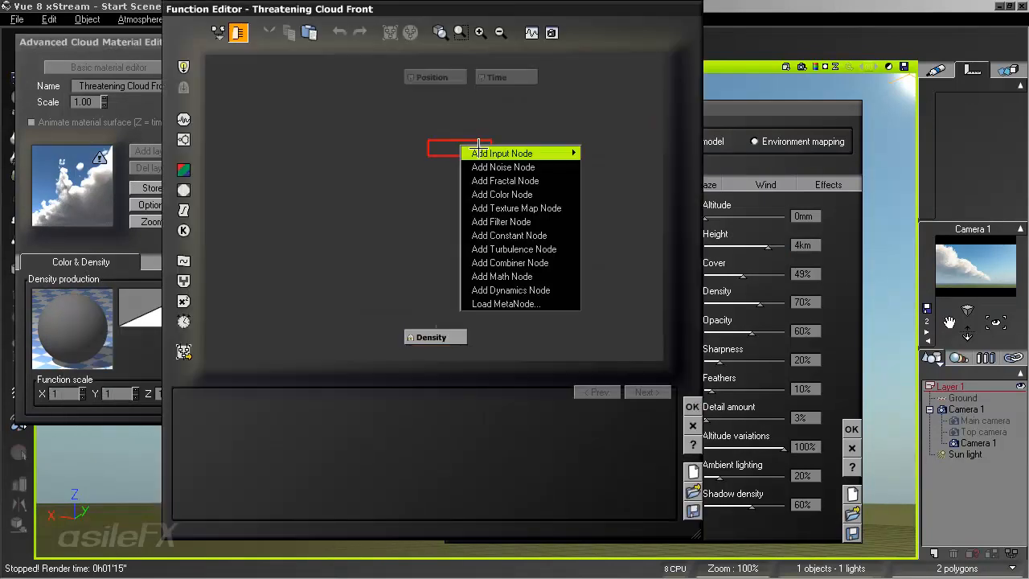
{"action": "mouse_move", "coordinate": [522, 277]}
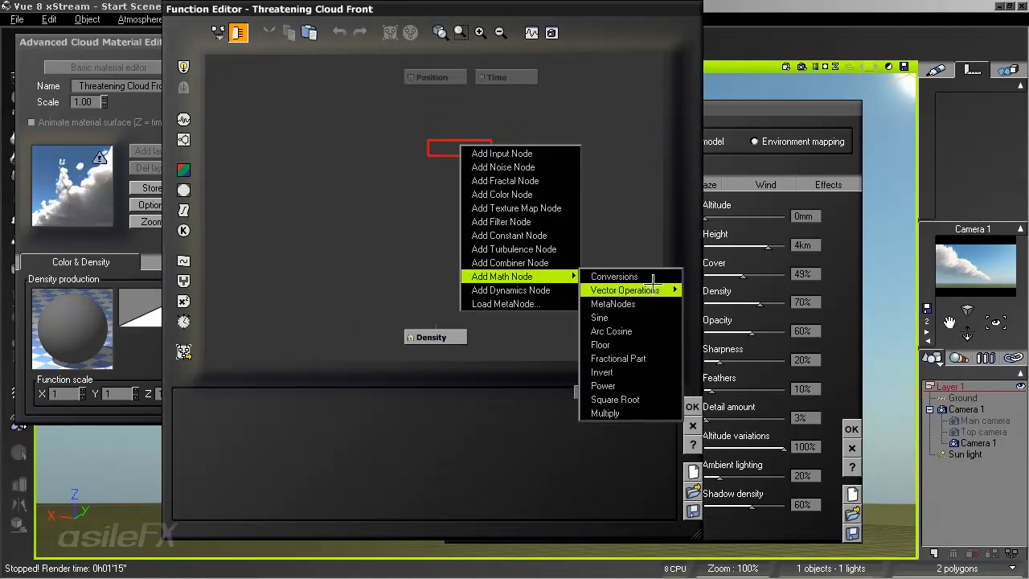
{"action": "mouse_move", "coordinate": [652, 288]}
{"action": "left_click", "coordinate": [707, 416]}
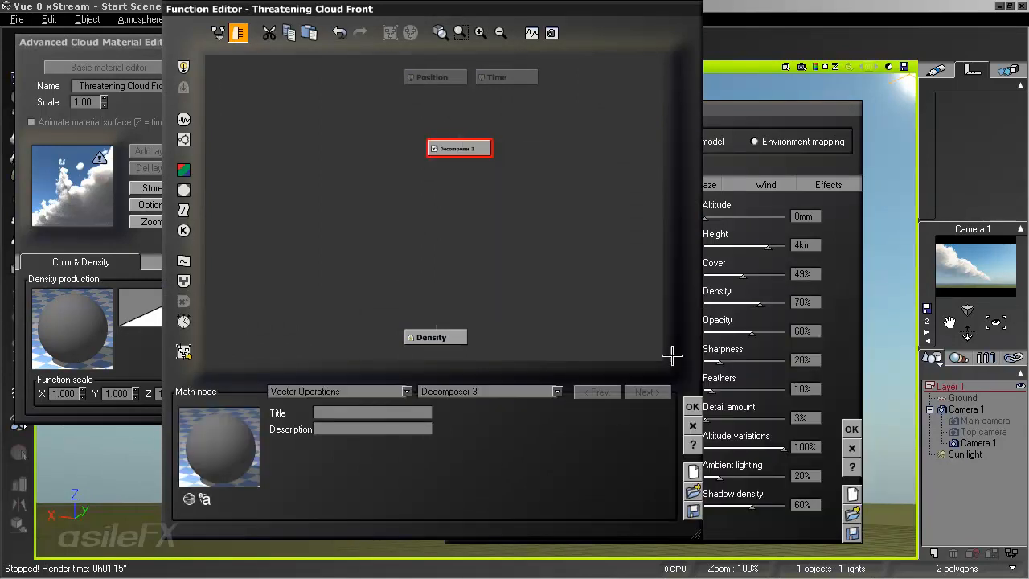
- Connect the Position input to the Decomposer 3 node and route one of its outputs to Density
{"action": "left_click_drag", "start_coordinate": [459, 144], "coordinate": [423, 78]}
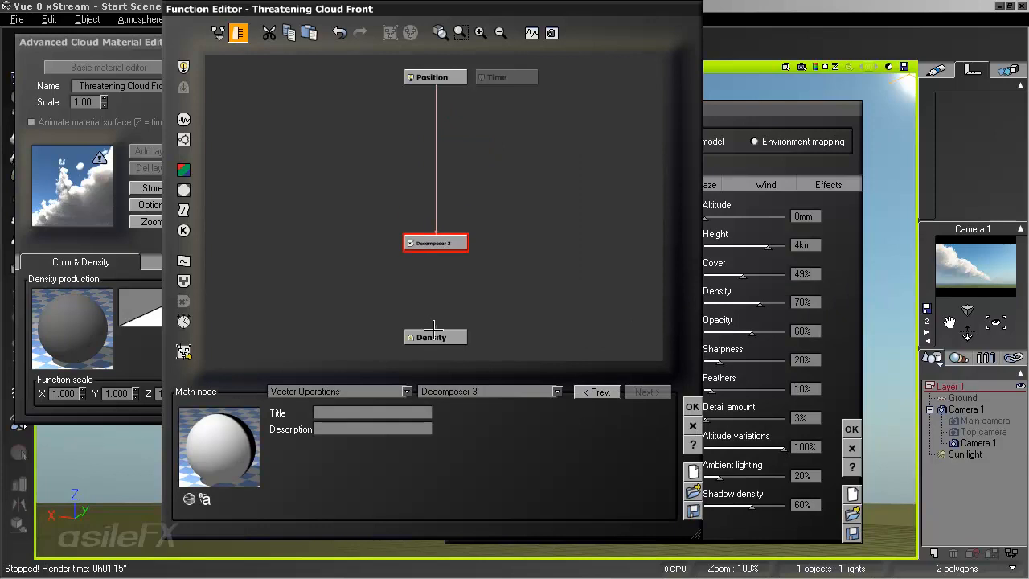
{"action": "left_click_drag", "start_coordinate": [435, 326], "coordinate": [435, 249]}
{"action": "left_click", "coordinate": [459, 258]}
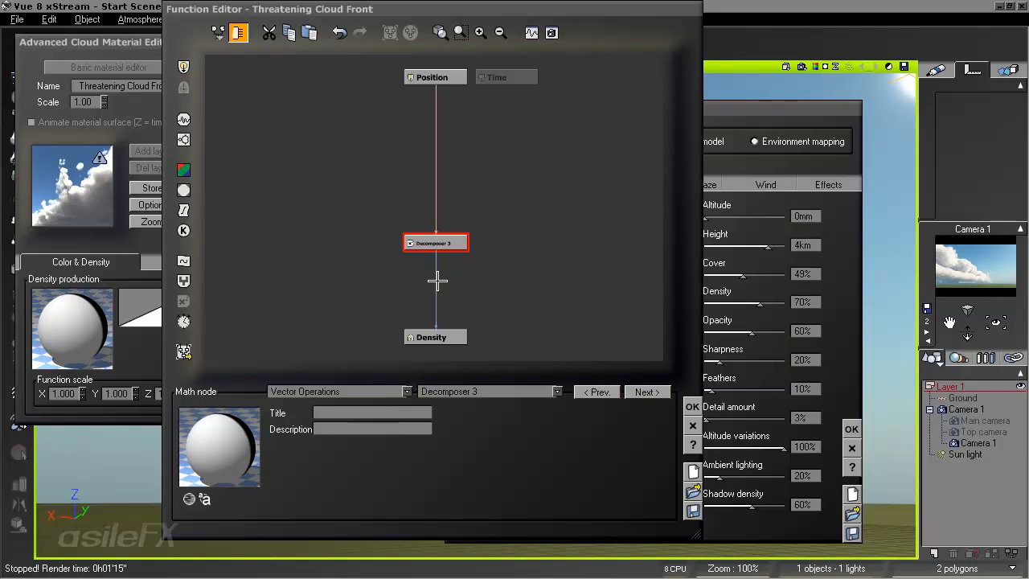
- Insert a filter node between Decomposer 3 and Density and make it an Offset (X+a) filter
{"action": "mouse_move", "coordinate": [437, 279]}
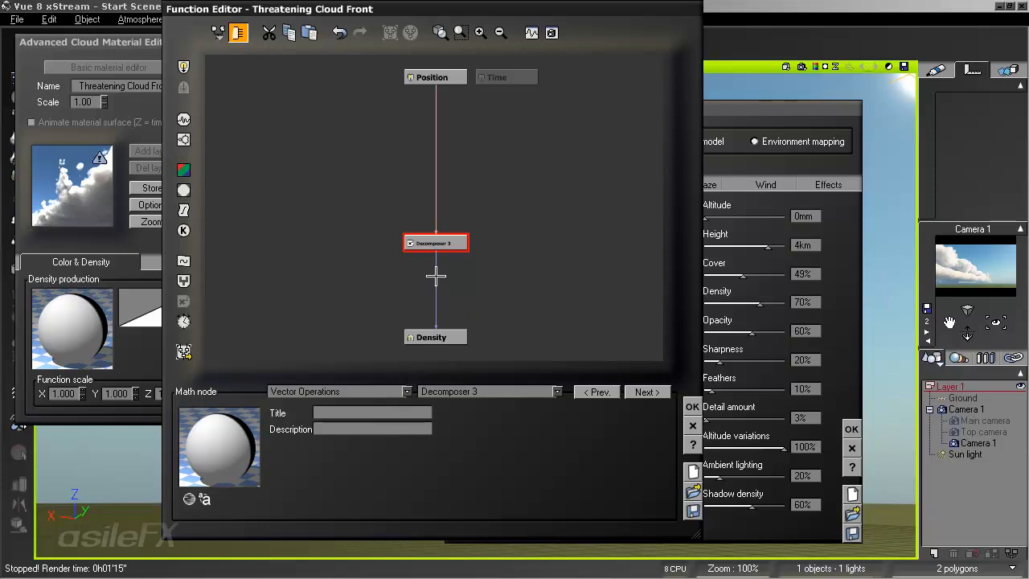
{"action": "left_click", "coordinate": [435, 276]}
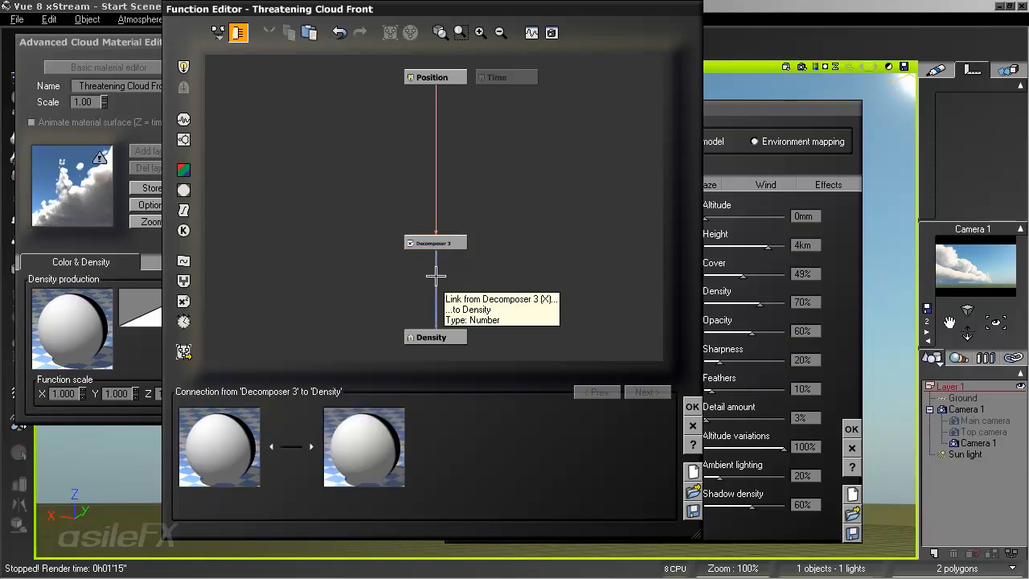
{"action": "left_click", "coordinate": [183, 211]}
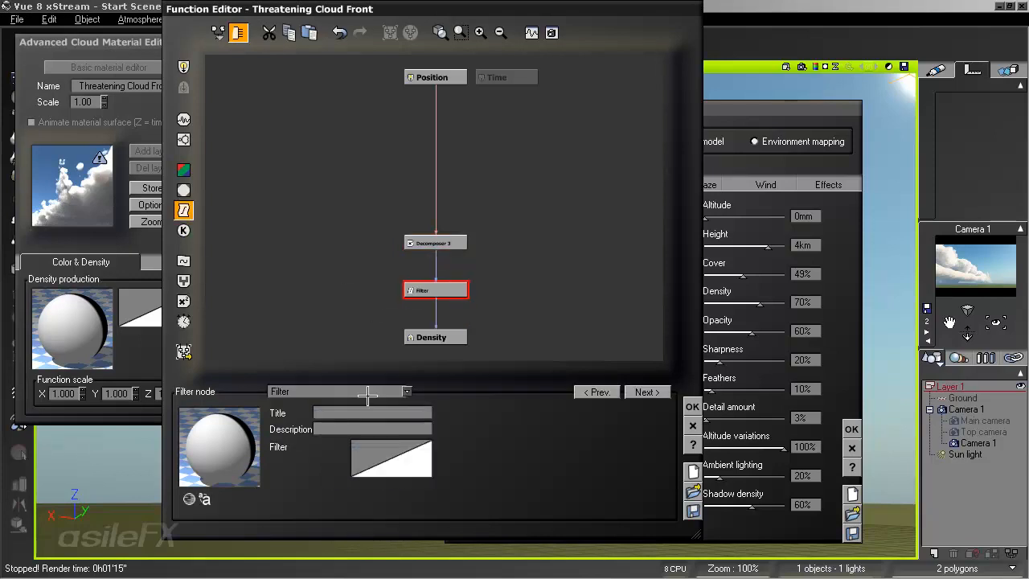
{"action": "left_click", "coordinate": [367, 394]}
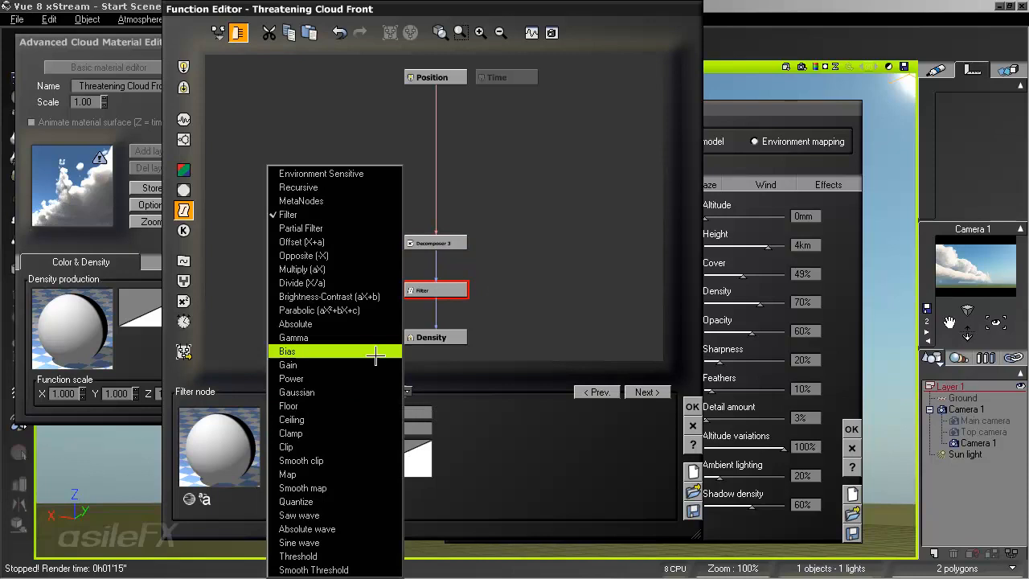
{"action": "left_click", "coordinate": [353, 241]}
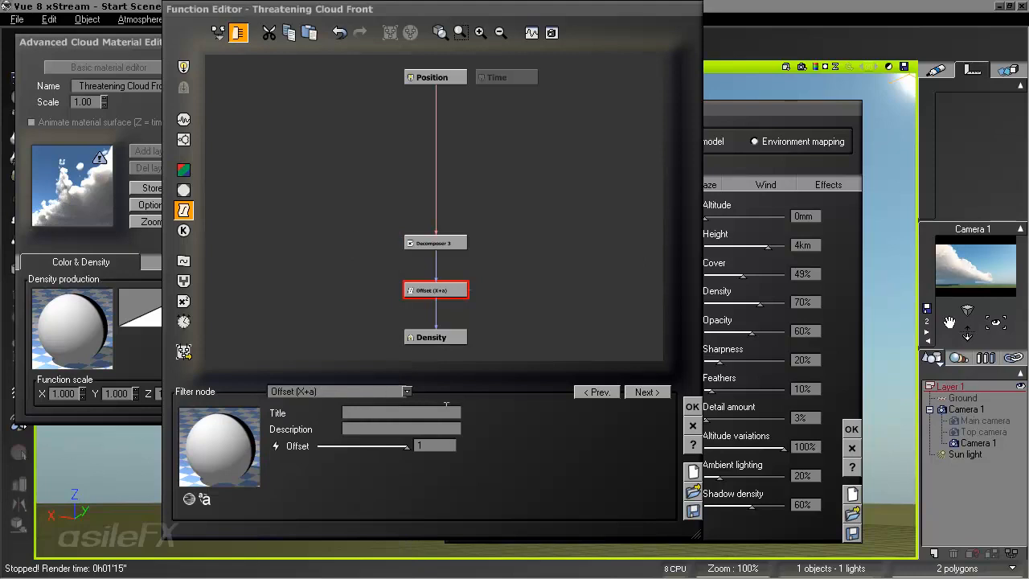
- Try offsets of -1, -0.42105 and 0.333333 on the Offset filter, finishing at -0.01754, and accept the function
{"action": "left_click_drag", "start_coordinate": [405, 446], "coordinate": [319, 446]}
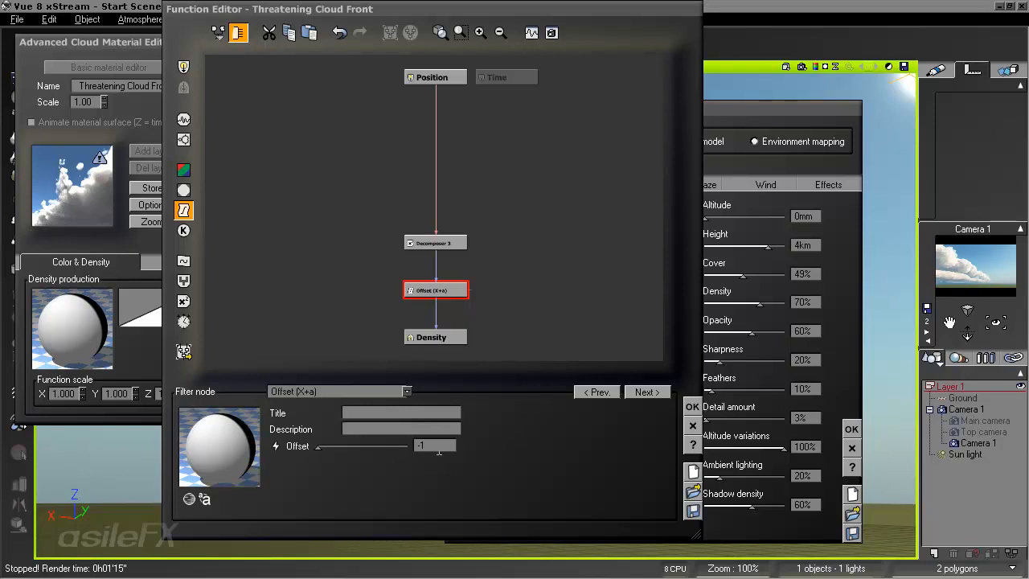
{"action": "left_click_drag", "start_coordinate": [319, 446], "coordinate": [343, 446]}
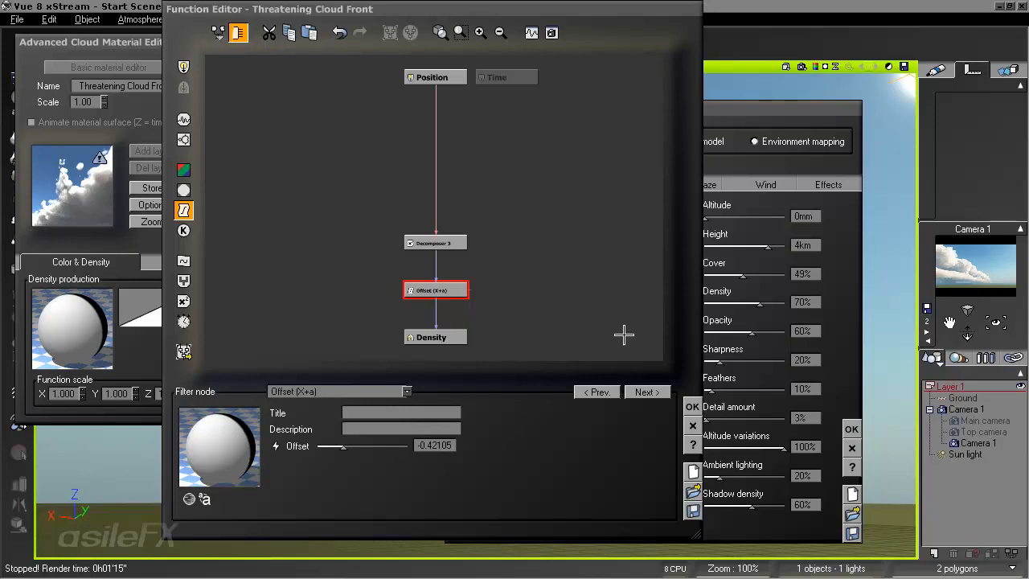
{"action": "left_click", "coordinate": [377, 446]}
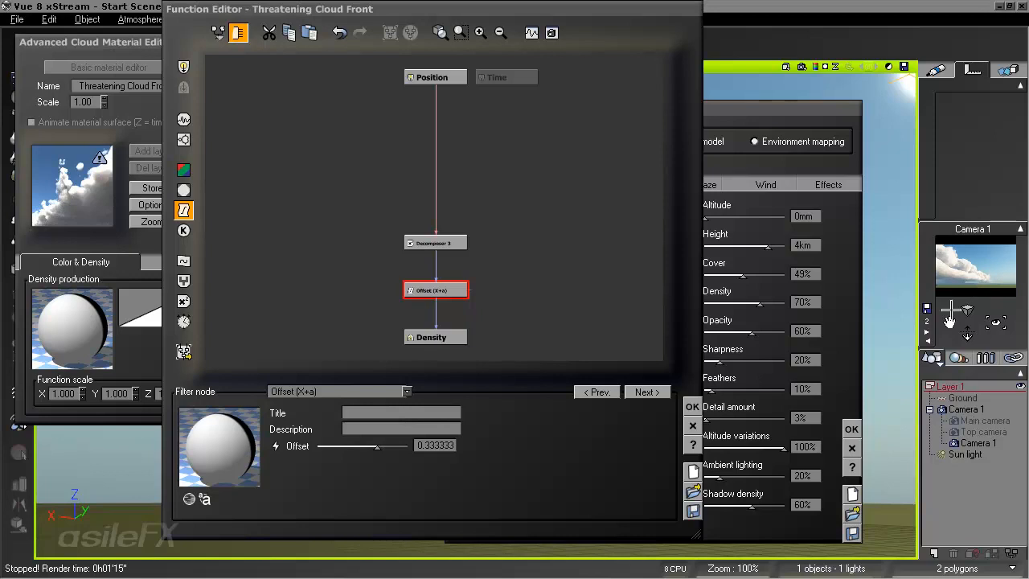
{"action": "left_click", "coordinate": [361, 446]}
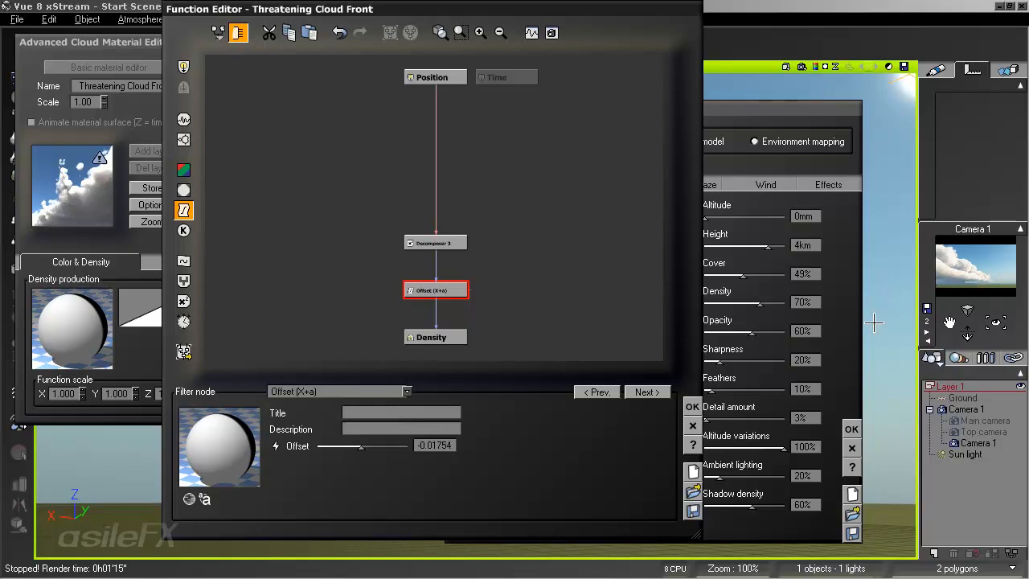
{"action": "left_click", "coordinate": [692, 407]}
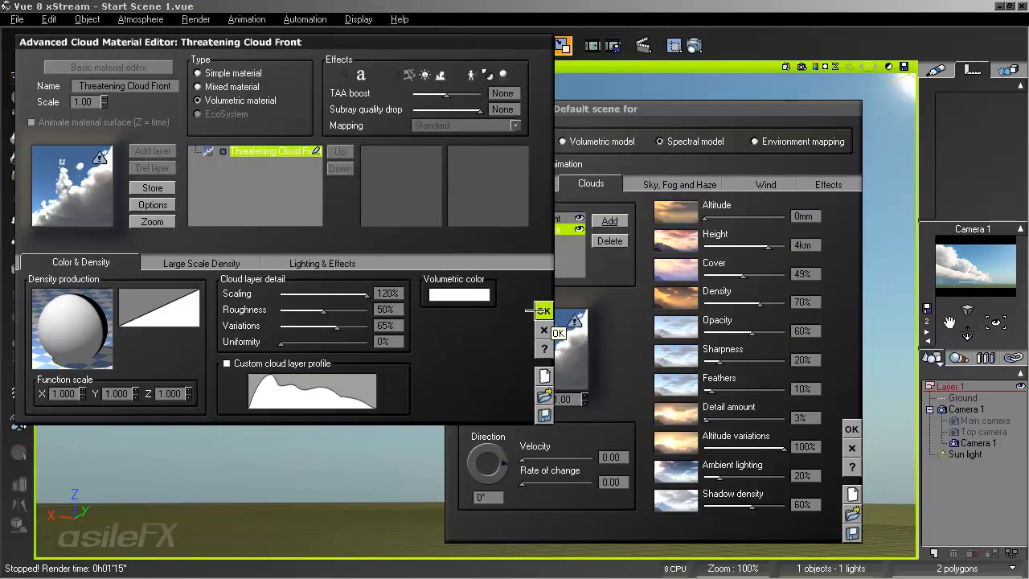
- Set the cloud material's layer detail scaling to 63% and the layer's density to 28%
{"action": "left_click_drag", "start_coordinate": [367, 294], "coordinate": [355, 293]}
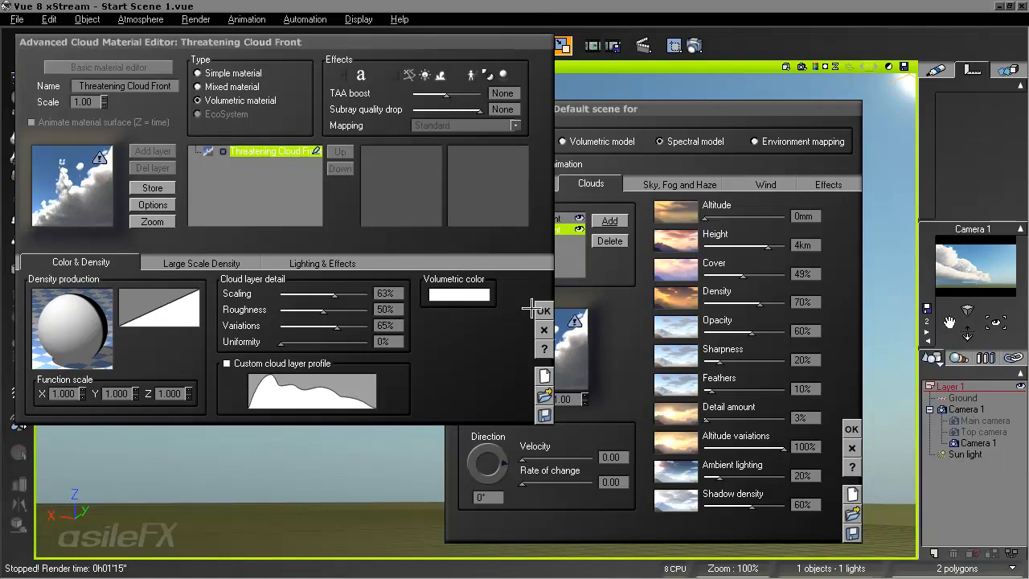
{"action": "left_click", "coordinate": [543, 311]}
{"action": "left_click_drag", "start_coordinate": [758, 304], "coordinate": [724, 304]}
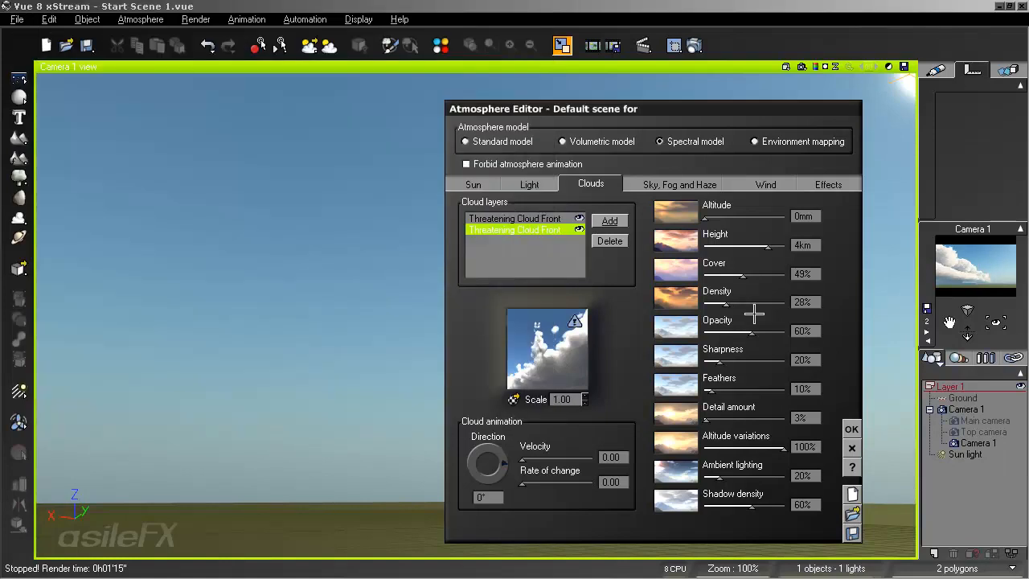
- Set the cloud material's volumetric color to dark grey with red, green and blue at 62, and accept the atmosphere settings
{"action": "right_click", "coordinate": [530, 334]}
{"action": "left_click", "coordinate": [554, 345]}
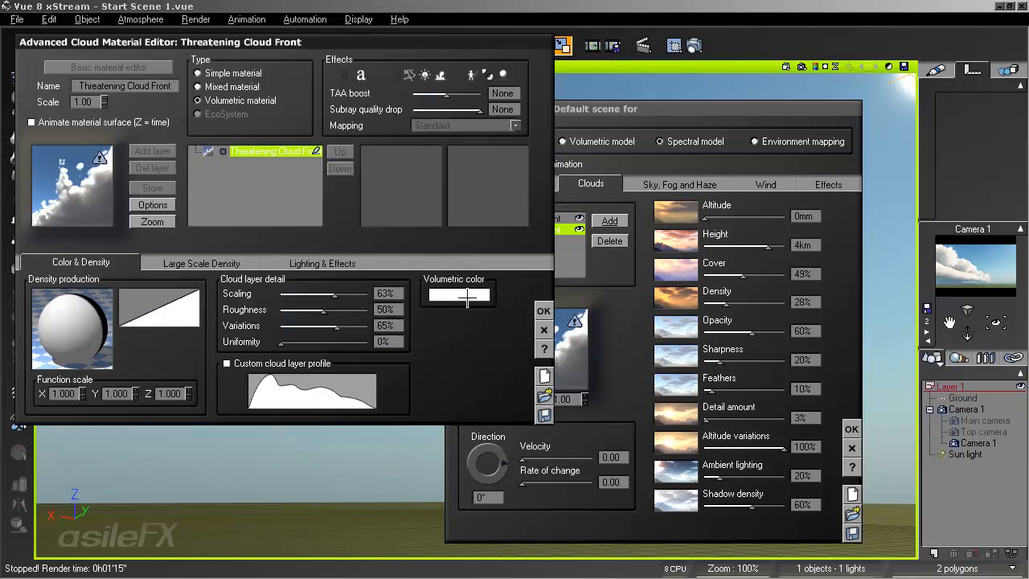
{"action": "right_click", "coordinate": [468, 298]}
{"action": "left_click", "coordinate": [490, 302]}
{"action": "left_click", "coordinate": [798, 296]}
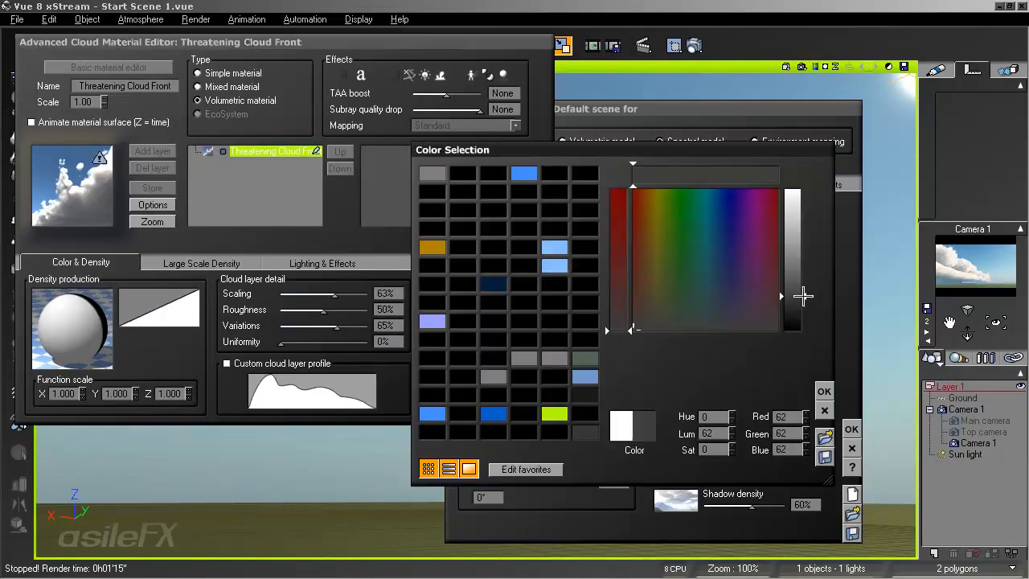
{"action": "left_click", "coordinate": [823, 392]}
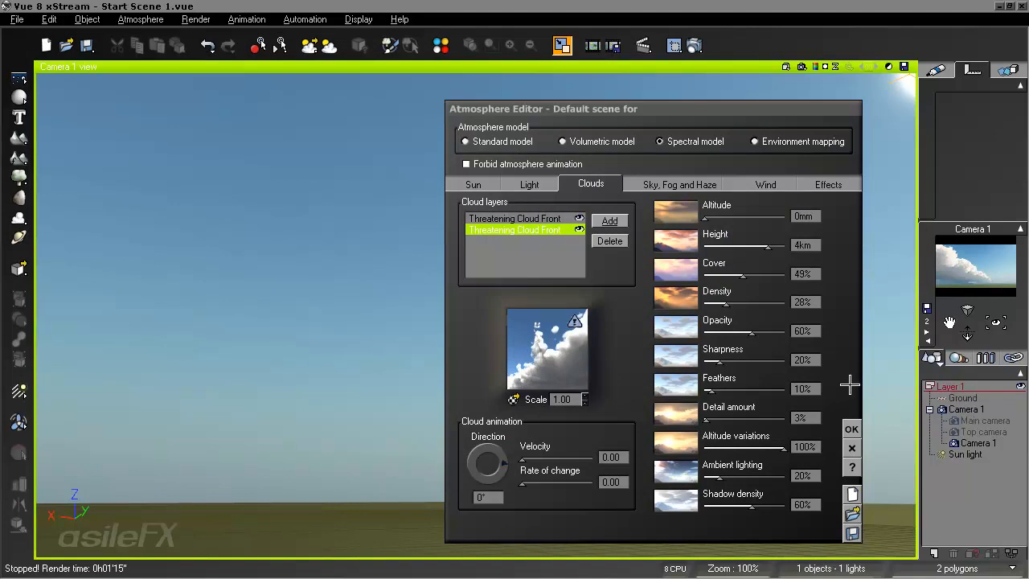
{"action": "left_click", "coordinate": [851, 429]}
- Select Camera 1 together with the Ground and raise both slightly along Z in the front view
{"action": "right_click_drag", "start_coordinate": [550, 496], "coordinate": [603, 393]}
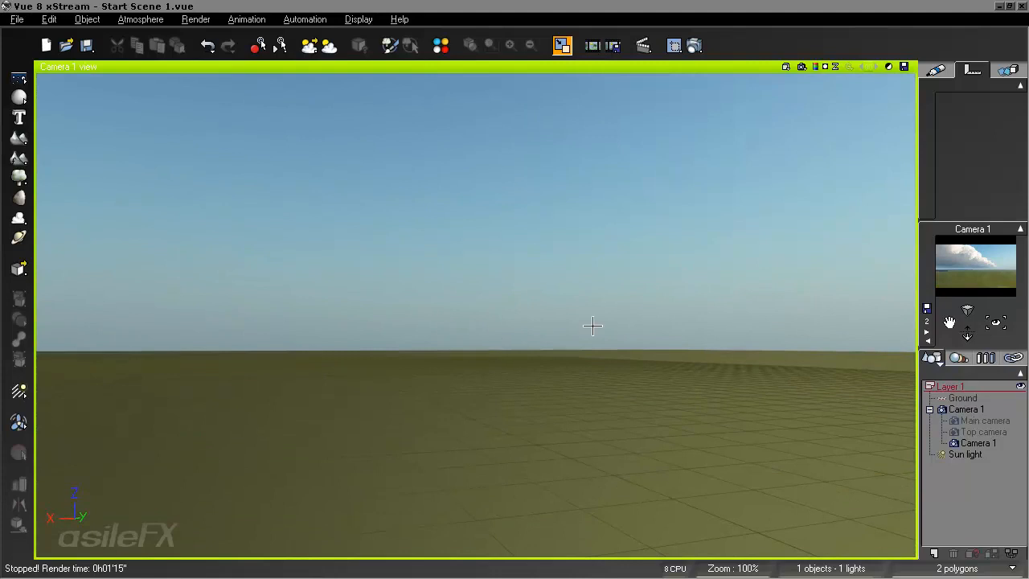
{"action": "double_click", "coordinate": [612, 70]}
{"action": "left_click", "coordinate": [329, 362]}
{"action": "scroll", "coordinate": [351, 453], "scroll_direction": "down", "scroll_amount": 5}
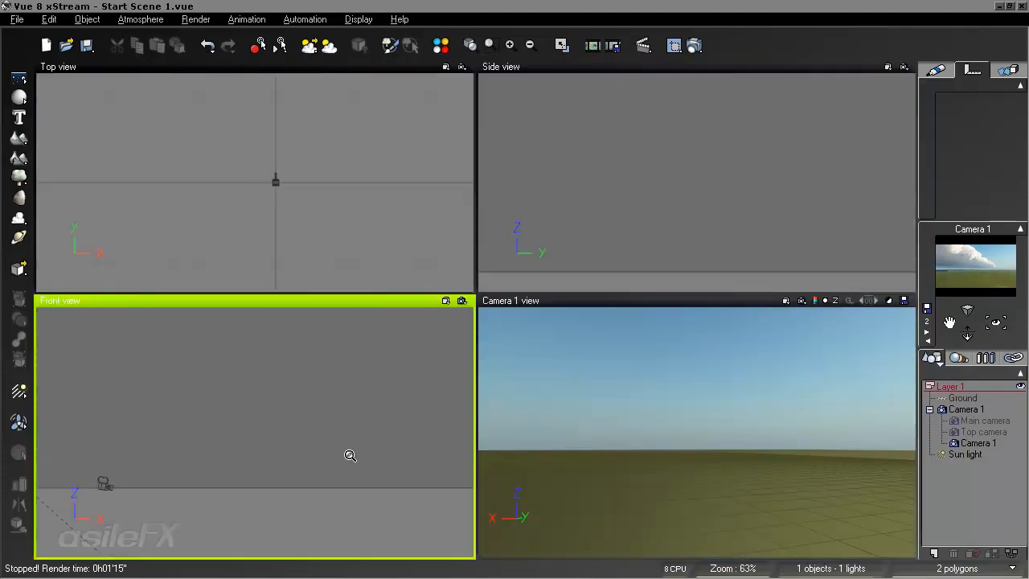
{"action": "scroll", "coordinate": [262, 438], "scroll_direction": "down", "scroll_amount": 5}
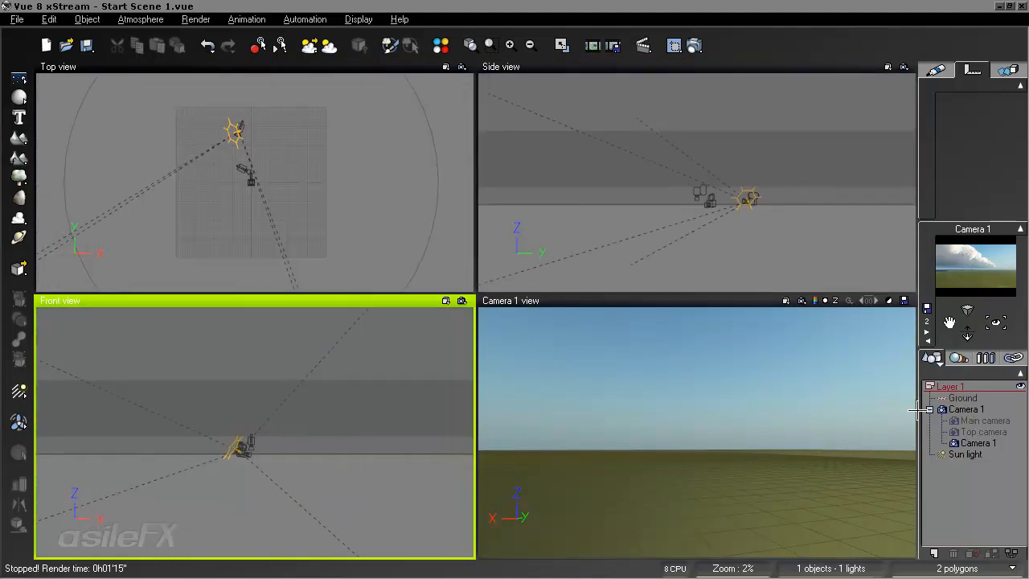
{"action": "left_click", "coordinate": [977, 443]}
{"action": "left_click", "coordinate": [967, 399], "text": "ctrl"}
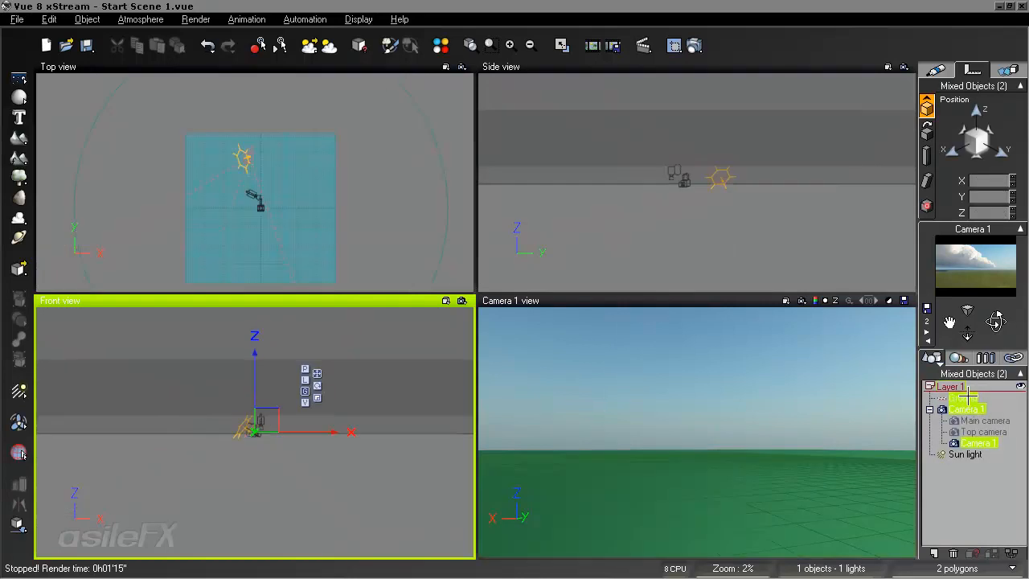
{"action": "left_click_drag", "start_coordinate": [255, 371], "coordinate": [256, 362]}
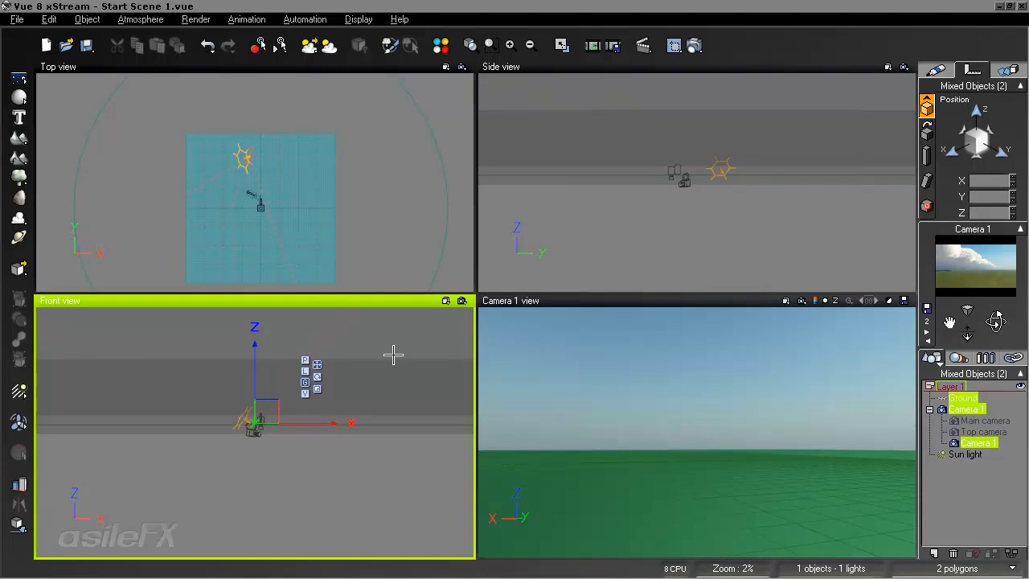
- Re-aim Camera 1 in the maximized camera view so the horizon sits low in the frame, and render a preview of the clouds
{"action": "double_click", "coordinate": [656, 300]}
{"action": "left_click", "coordinate": [945, 482]}
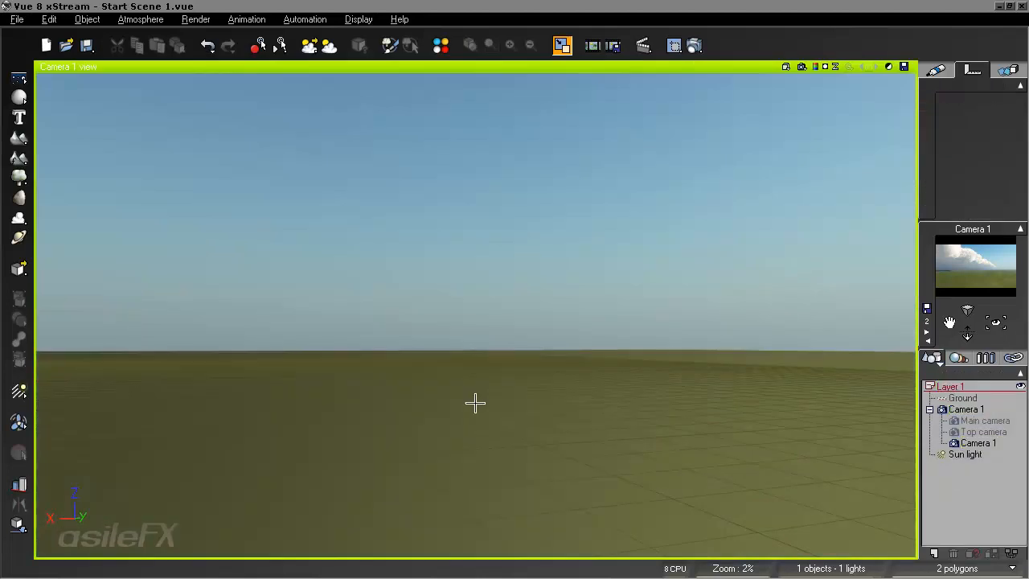
{"action": "right_click_drag", "start_coordinate": [352, 350], "coordinate": [526, 369]}
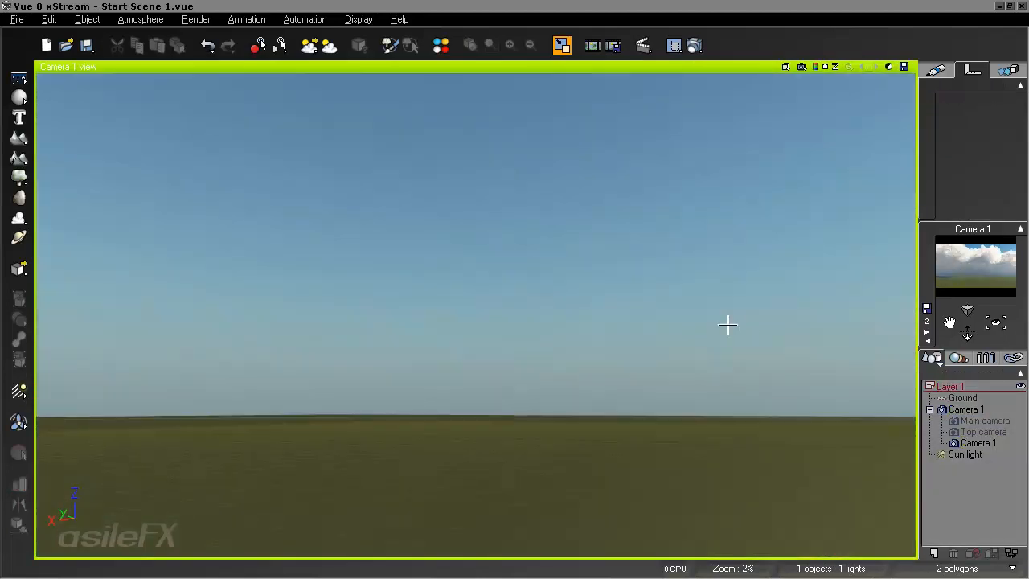
{"action": "right_click_drag", "start_coordinate": [474, 346], "coordinate": [594, 358]}
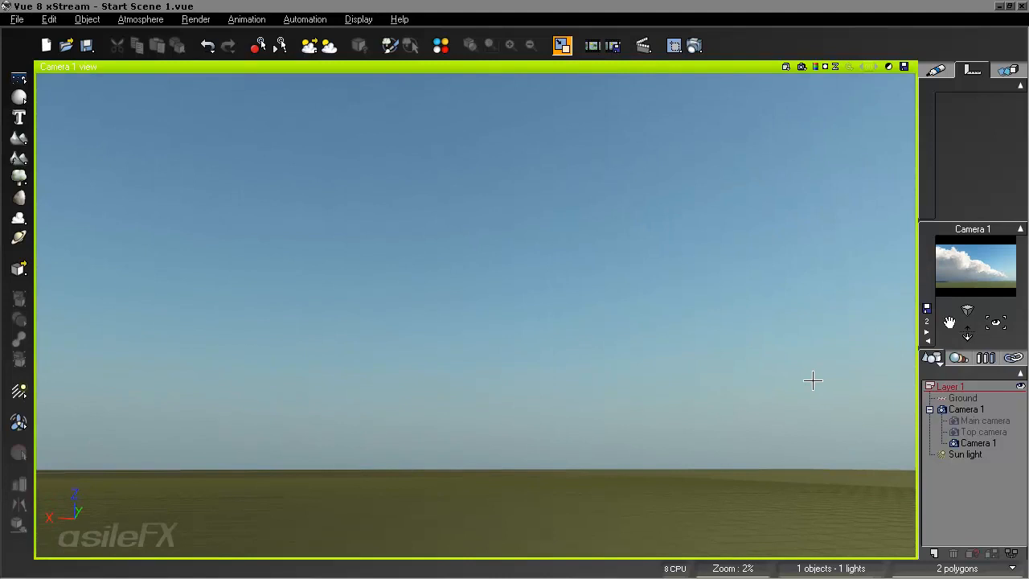
{"action": "right_click_drag", "start_coordinate": [599, 370], "coordinate": [618, 370]}
{"action": "left_click", "coordinate": [815, 67]}
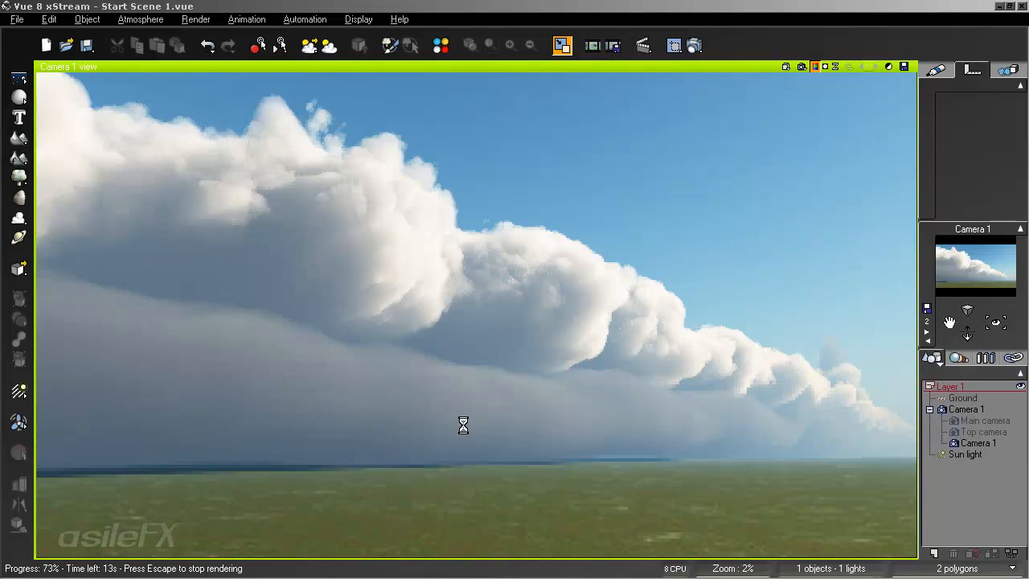
{"action": "key", "text": "Escape"}
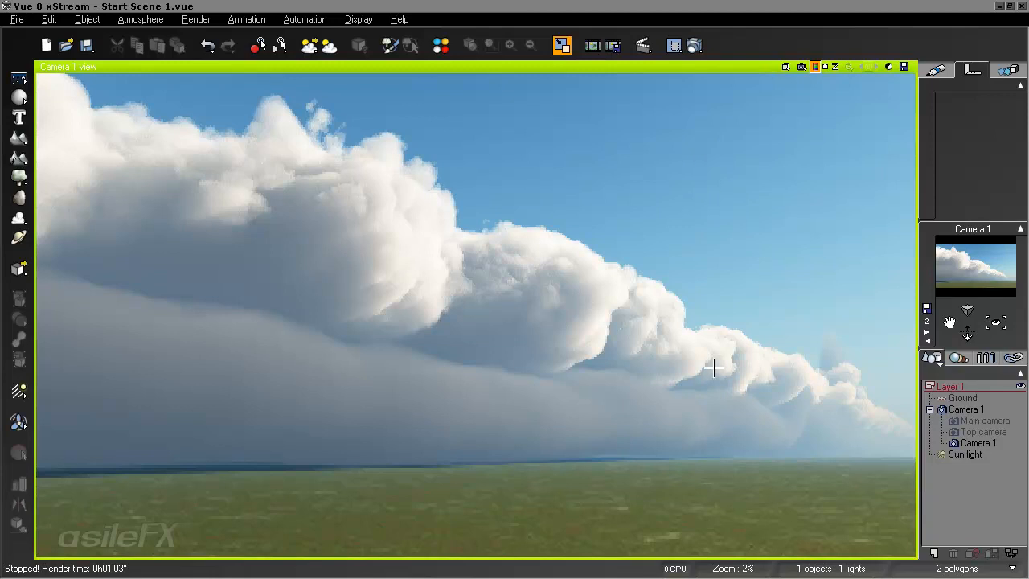
- Open the density production function of the first Threatening Cloud Front layer's material
{"action": "left_click", "coordinate": [145, 19]}
{"action": "left_click", "coordinate": [153, 88]}
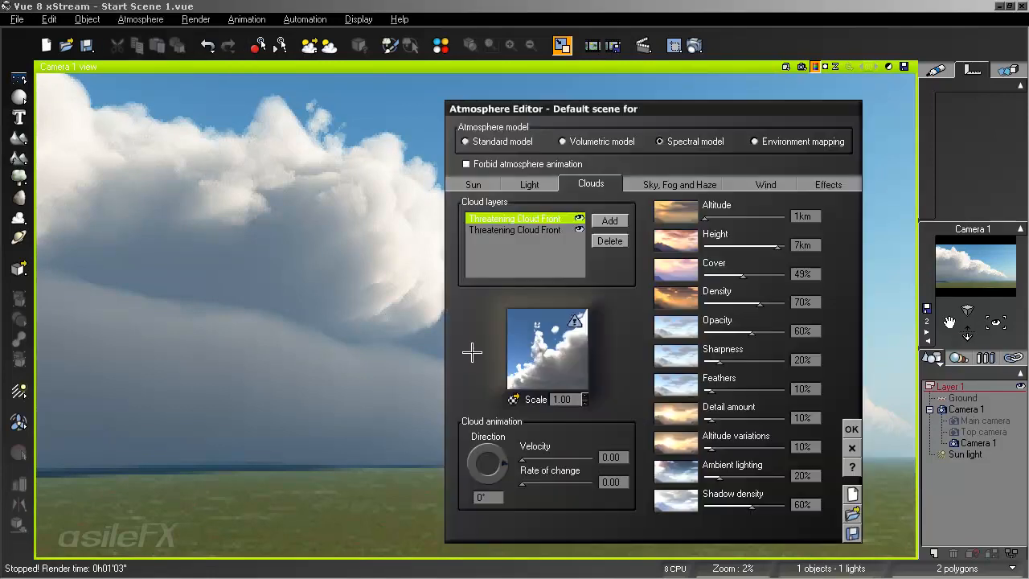
{"action": "right_click", "coordinate": [582, 346]}
{"action": "left_click", "coordinate": [592, 345]}
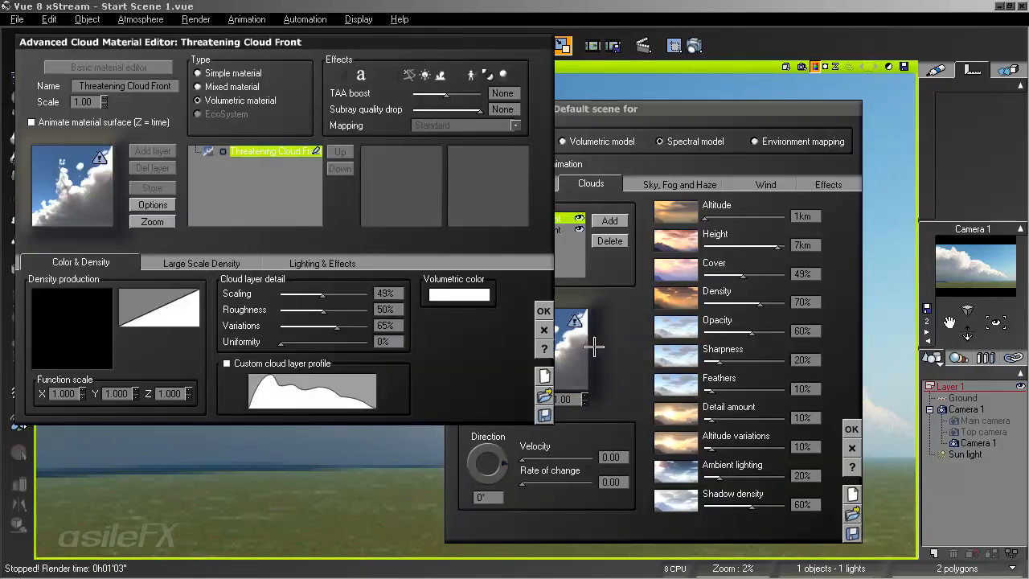
{"action": "right_click", "coordinate": [90, 330]}
{"action": "left_click", "coordinate": [101, 334]}
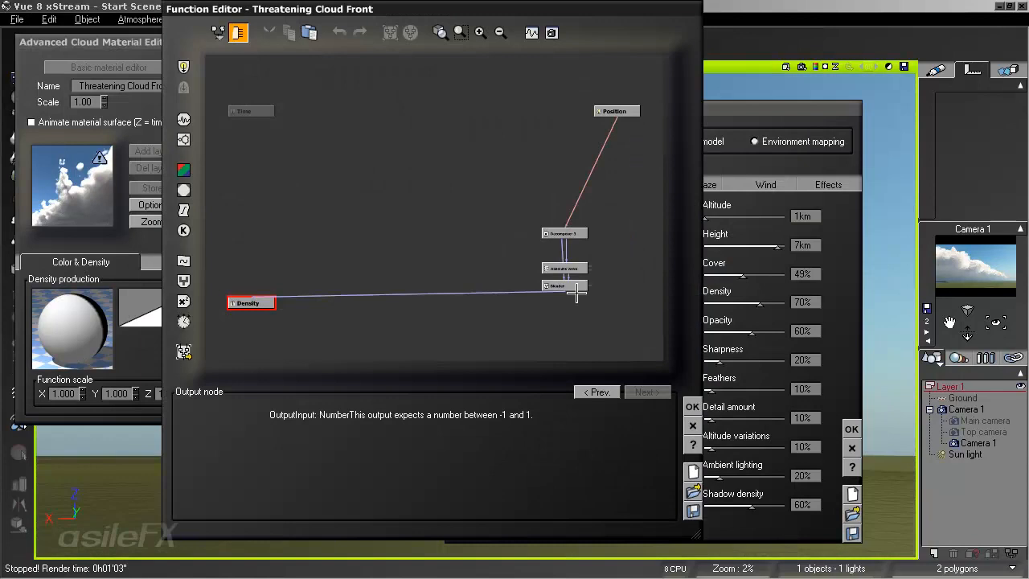
- Arrange the Blender node below Absolute wave with Decomposer 3 directly above it, and accept the function and the cloud material
{"action": "left_click_drag", "start_coordinate": [582, 282], "coordinate": [351, 225]}
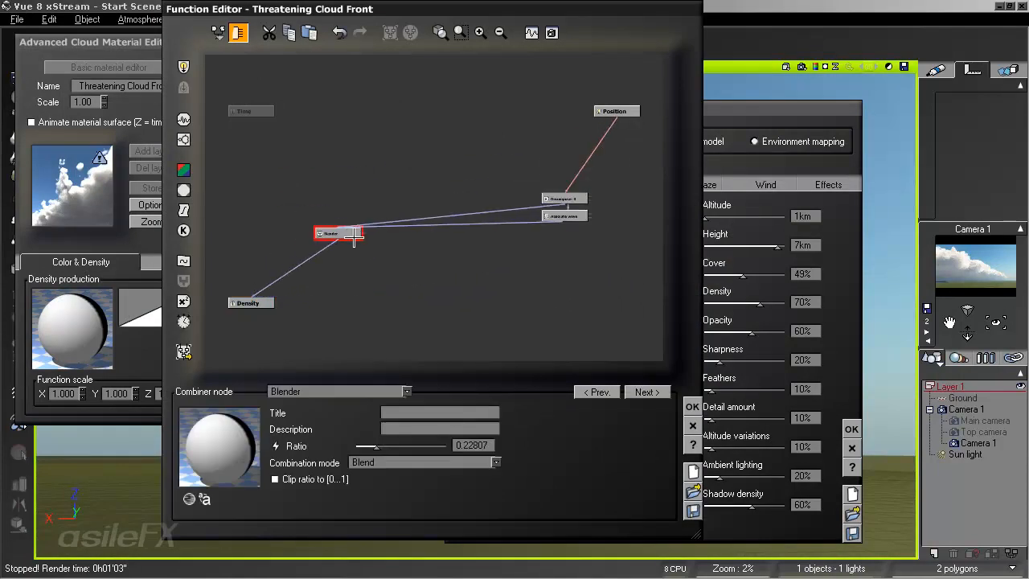
{"action": "left_click", "coordinate": [480, 32]}
{"action": "left_click_drag", "start_coordinate": [215, 306], "coordinate": [631, 340]}
{"action": "middle_click_drag", "start_coordinate": [621, 314], "coordinate": [492, 279]}
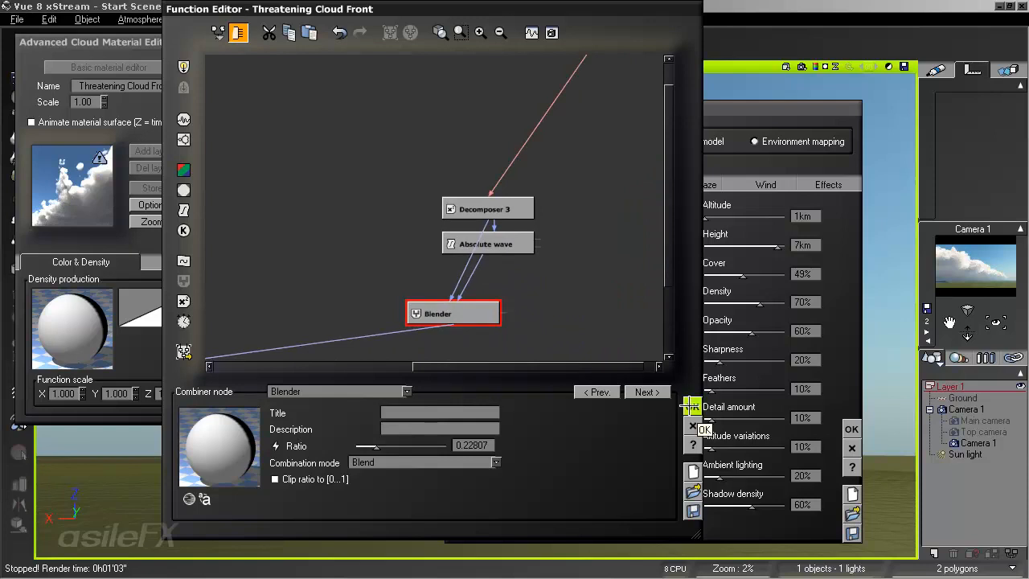
{"action": "left_click_drag", "start_coordinate": [490, 211], "coordinate": [455, 211]}
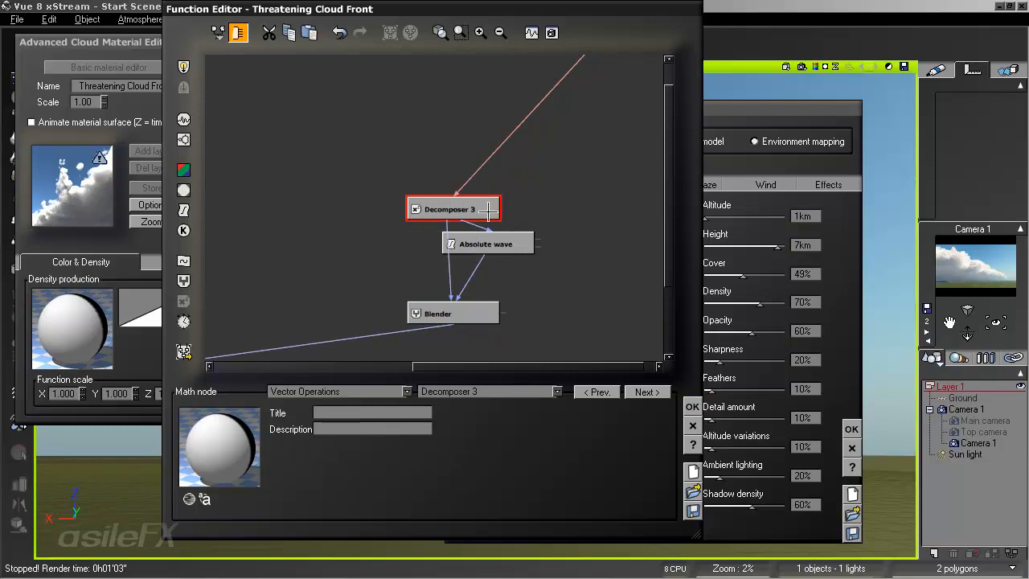
{"action": "left_click", "coordinate": [391, 335]}
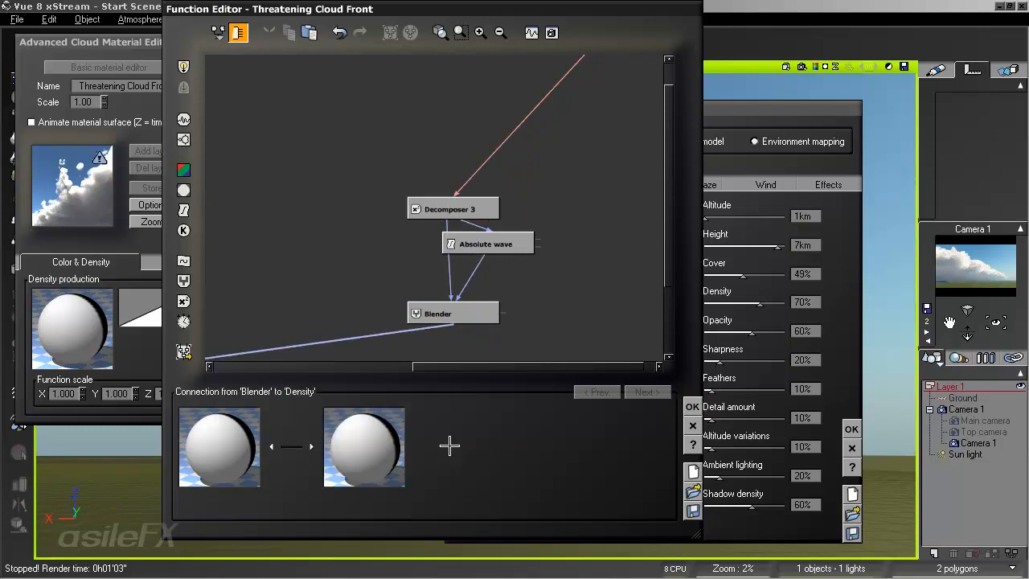
{"action": "left_click", "coordinate": [692, 406]}
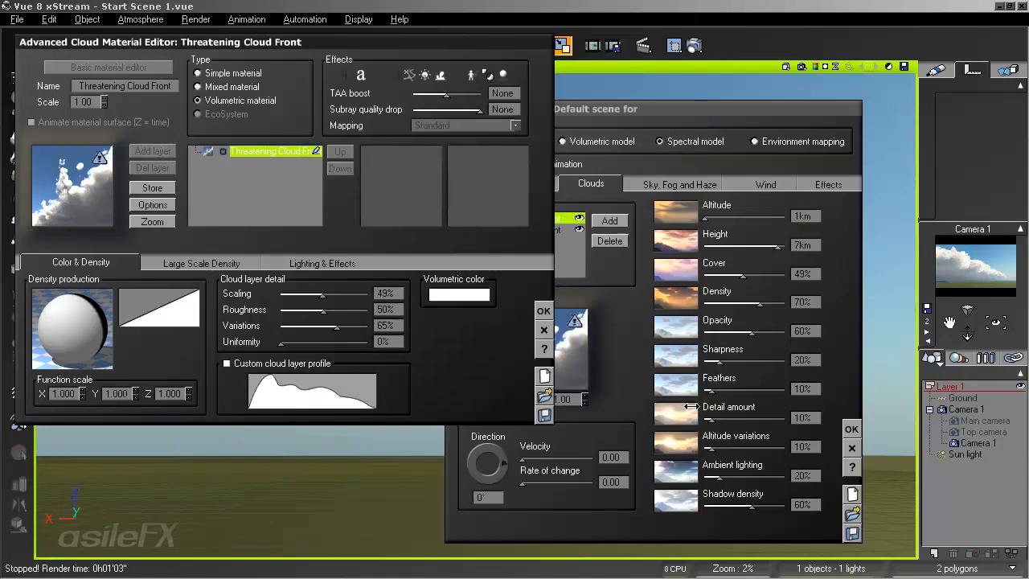
{"action": "left_click", "coordinate": [543, 311]}
- Rename the second Threatening Cloud Front layer as Rain
{"action": "left_click", "coordinate": [543, 230]}
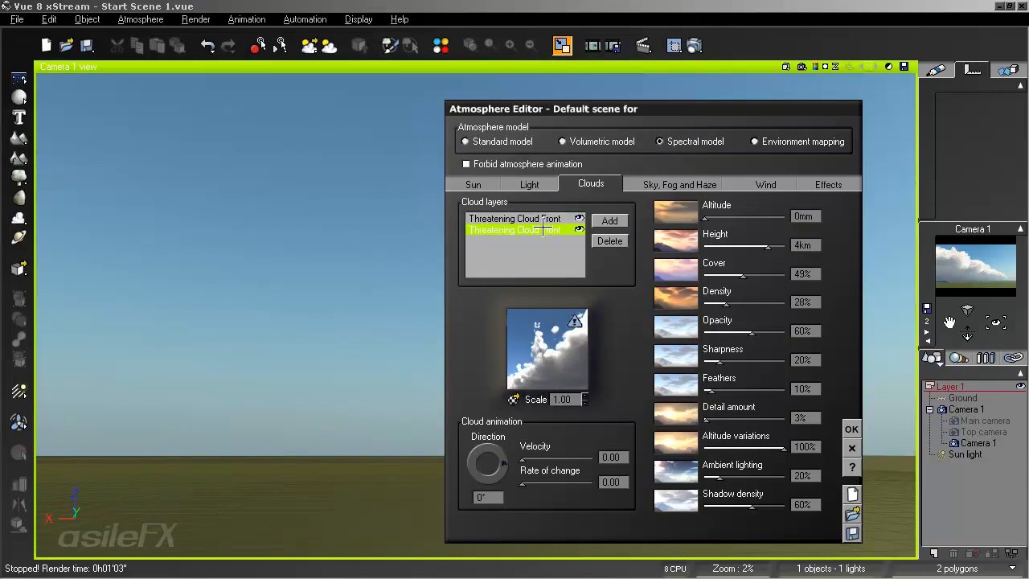
{"action": "left_click", "coordinate": [533, 229]}
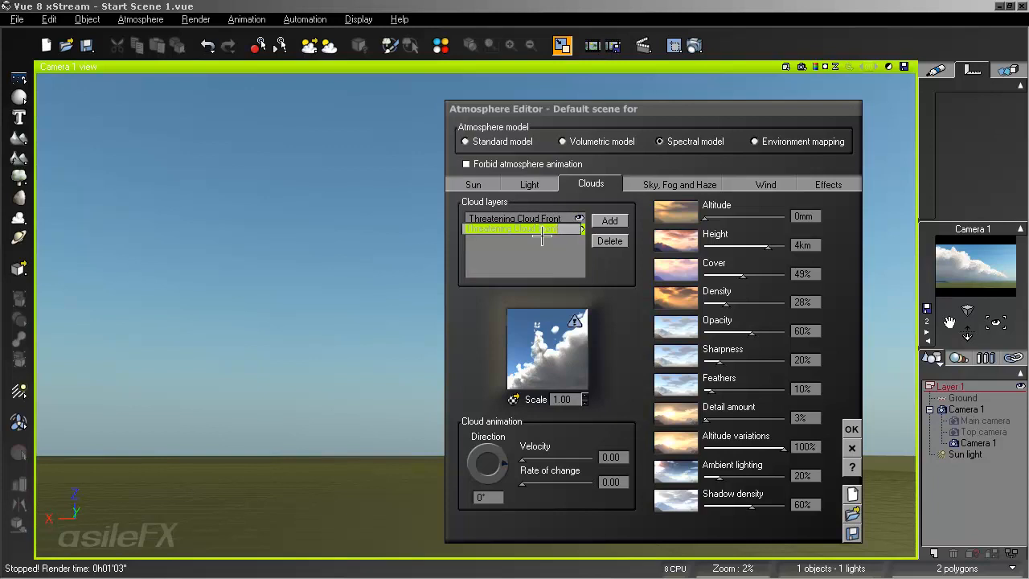
{"action": "type", "text": "Rain"}
{"action": "key", "text": "Return"}
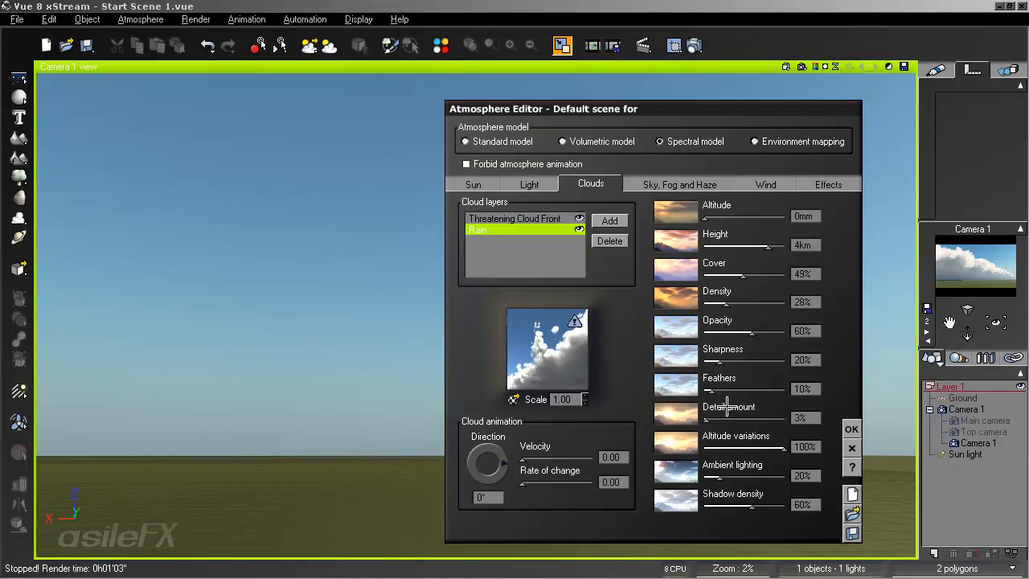
- Set the Rain layer's detail amount to 10%, opacity 94%, density 6%, sharpness 12%, feathers 26%, ambient lighting 0% and altitude variations 31%
{"action": "left_click_drag", "start_coordinate": [727, 406], "coordinate": [728, 411]}
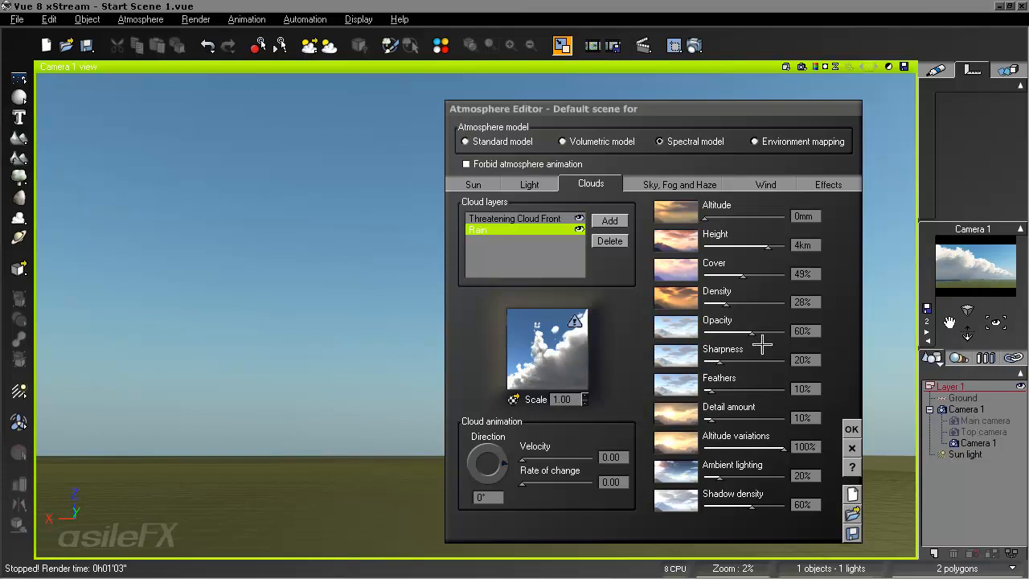
{"action": "left_click_drag", "start_coordinate": [752, 331], "coordinate": [732, 302]}
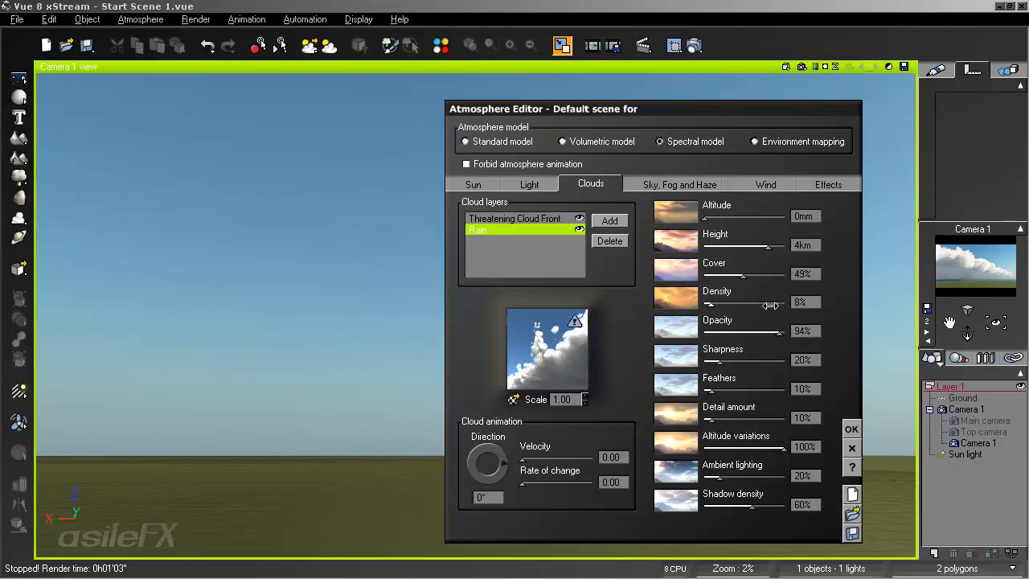
{"action": "left_click_drag", "start_coordinate": [752, 362], "coordinate": [749, 389]}
{"action": "left_click_drag", "start_coordinate": [751, 475], "coordinate": [743, 474]}
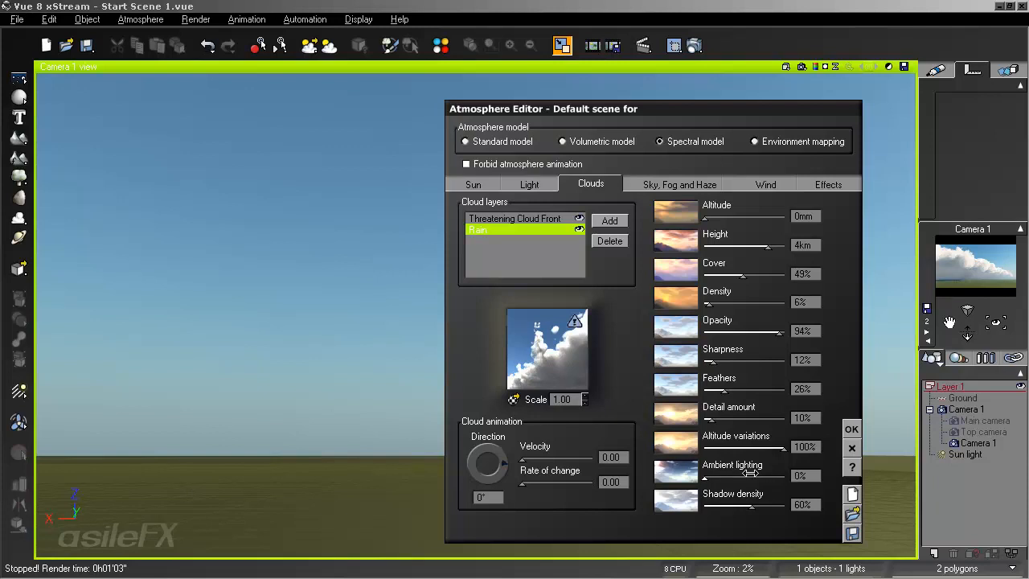
{"action": "left_click_drag", "start_coordinate": [785, 448], "coordinate": [728, 448]}
- Turn off cast shadows in the Rain material's lighting settings and accept the material and atmosphere changes
{"action": "right_click", "coordinate": [554, 341]}
{"action": "left_click", "coordinate": [566, 345]}
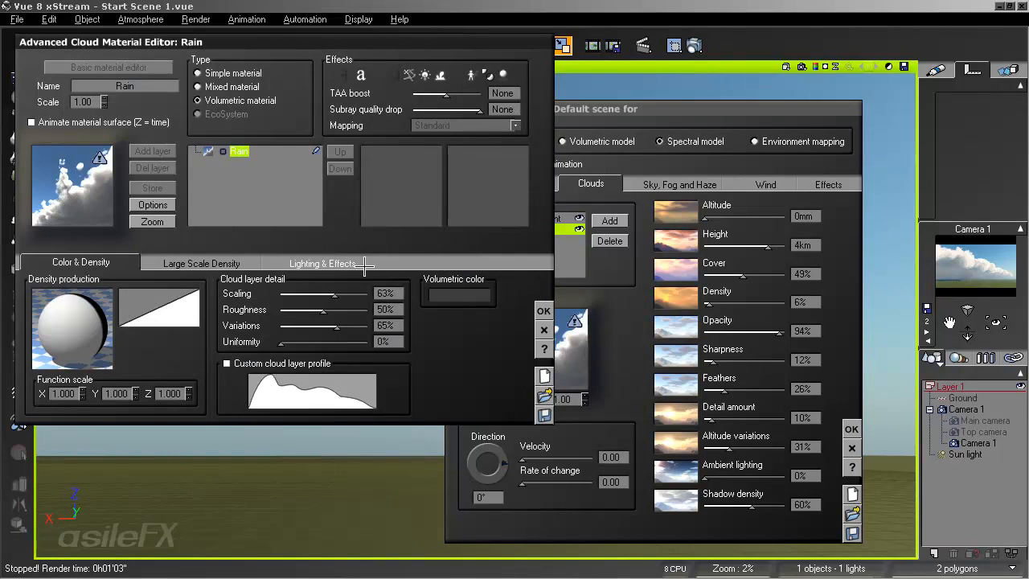
{"action": "left_click", "coordinate": [345, 262]}
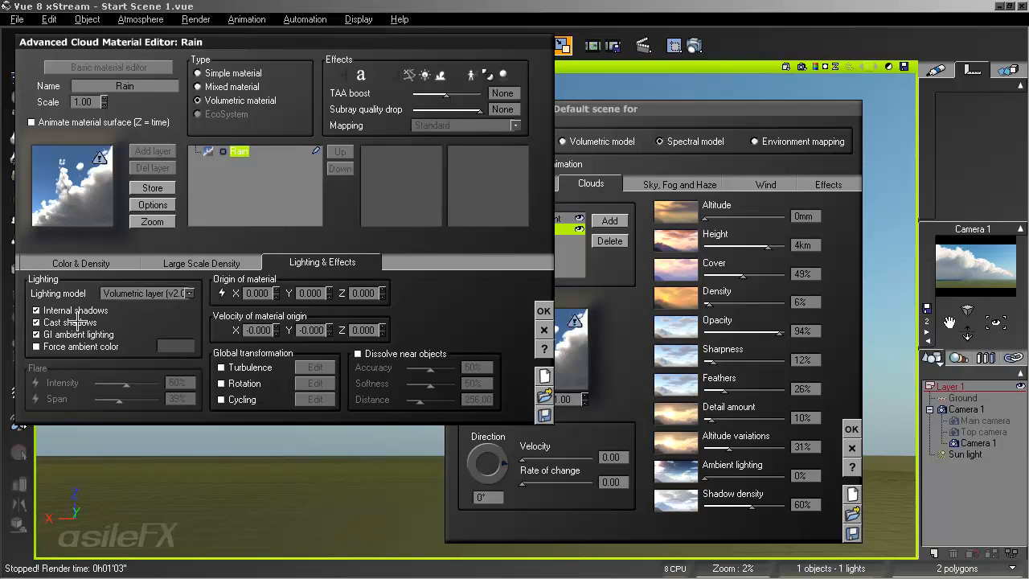
{"action": "left_click", "coordinate": [544, 311]}
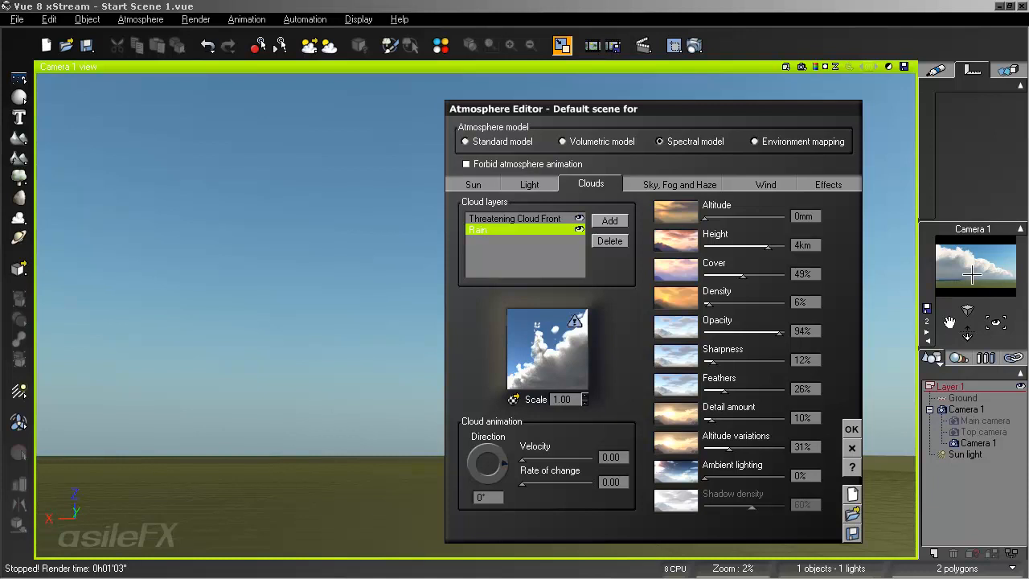
{"action": "key", "text": "Return"}
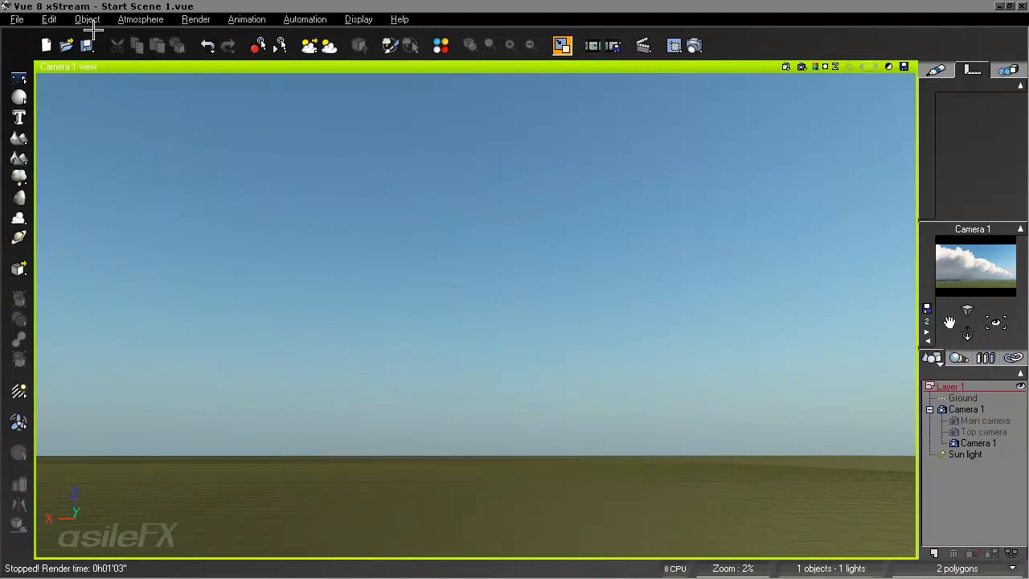
- Set the atmosphere's cloud shadow mode to Projected shadows on clouds, accept it, and render a preview of the camera view
{"action": "left_click", "coordinate": [142, 19]}
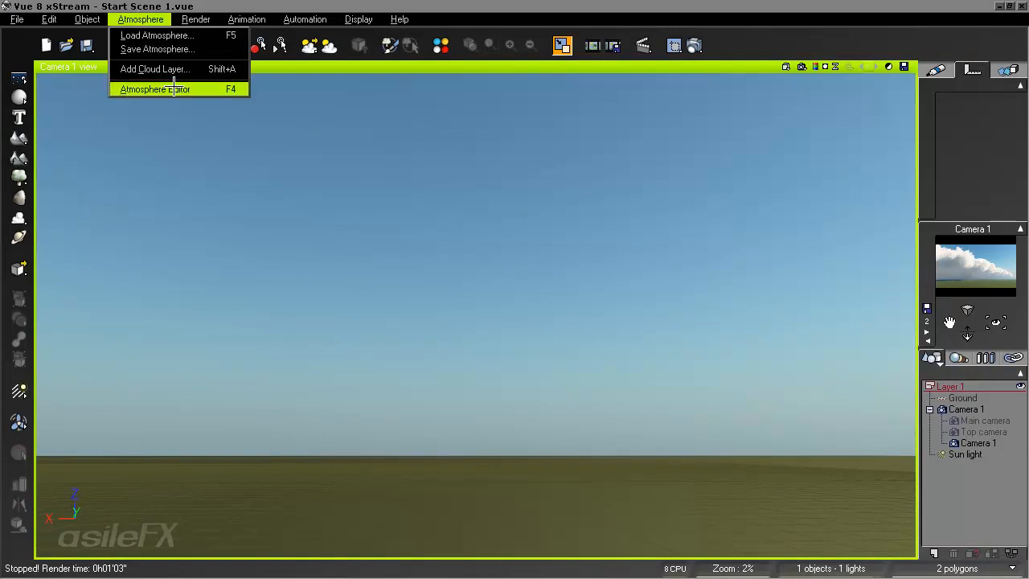
{"action": "left_click", "coordinate": [173, 90]}
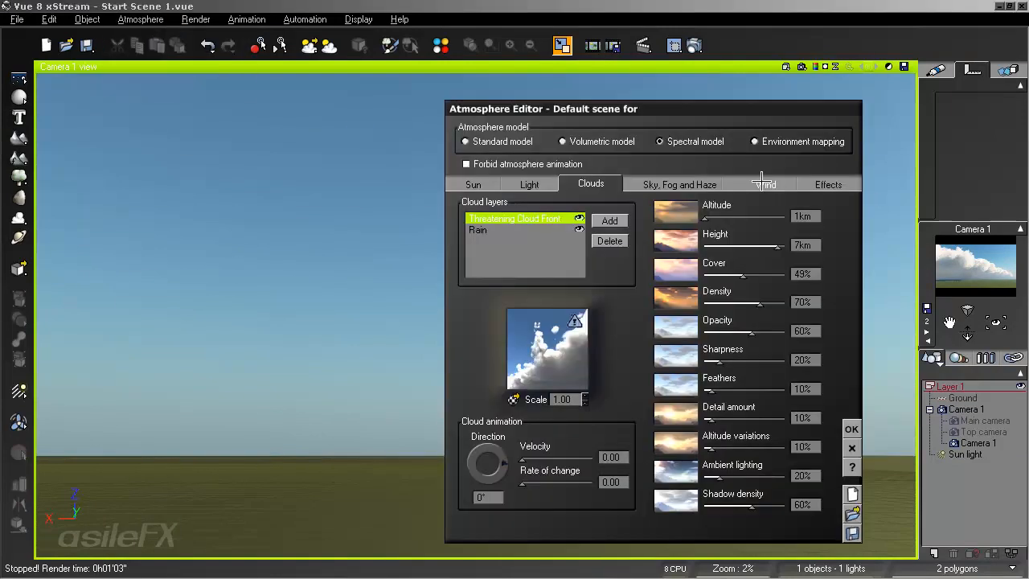
{"action": "left_click", "coordinate": [679, 185]}
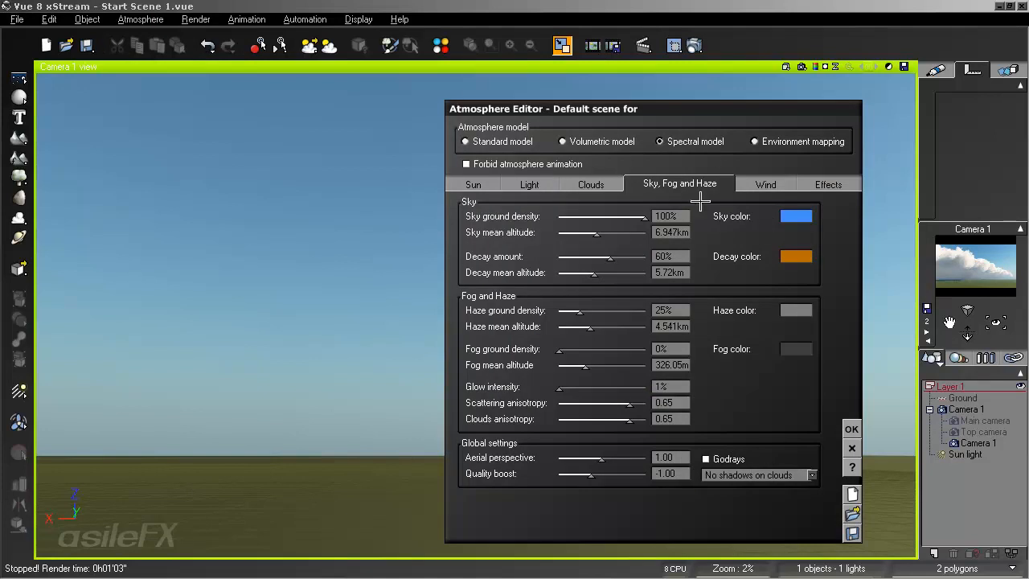
{"action": "left_click", "coordinate": [746, 475]}
{"action": "left_click", "coordinate": [753, 500]}
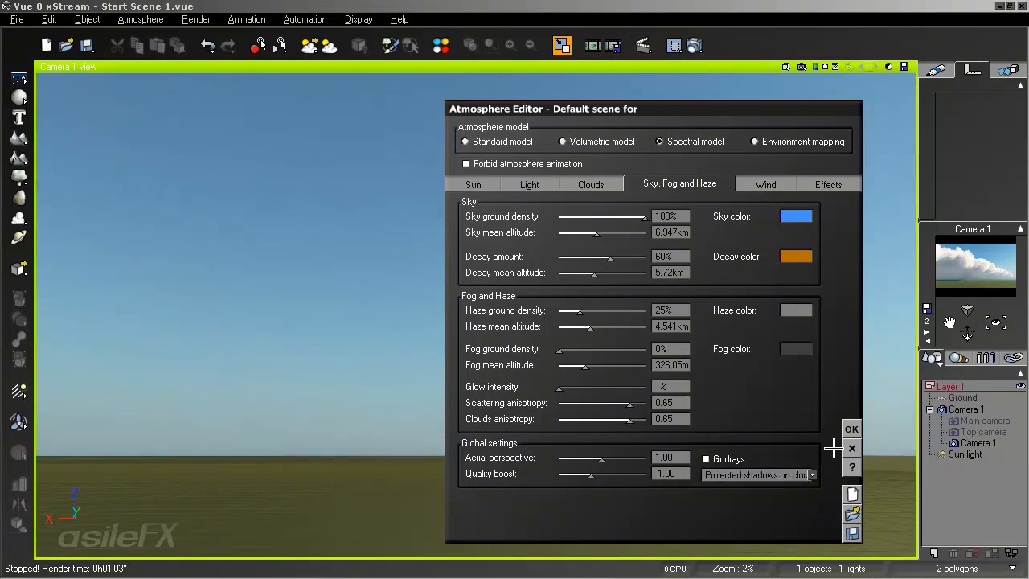
{"action": "left_click", "coordinate": [851, 428]}
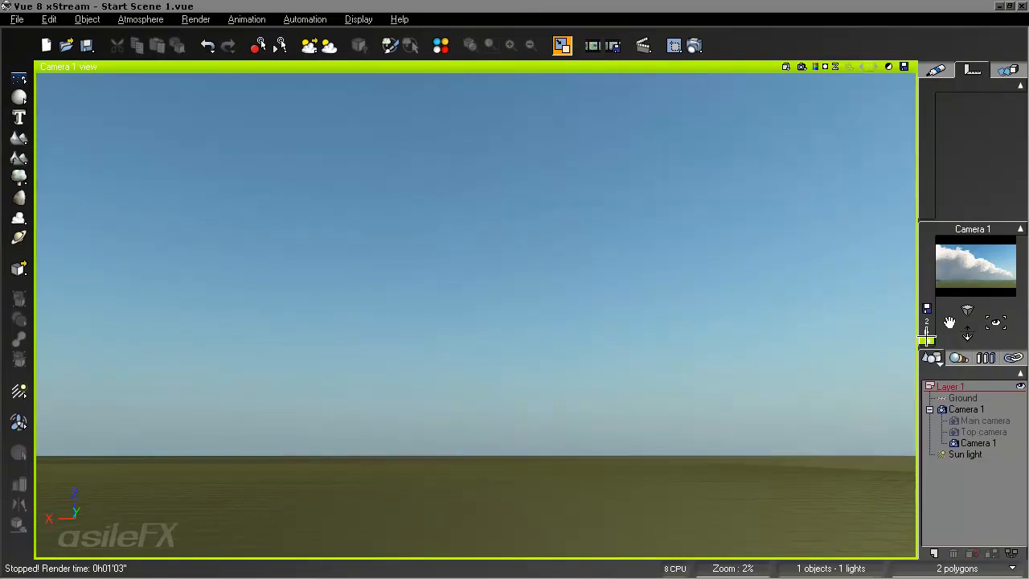
{"action": "left_click", "coordinate": [801, 67]}
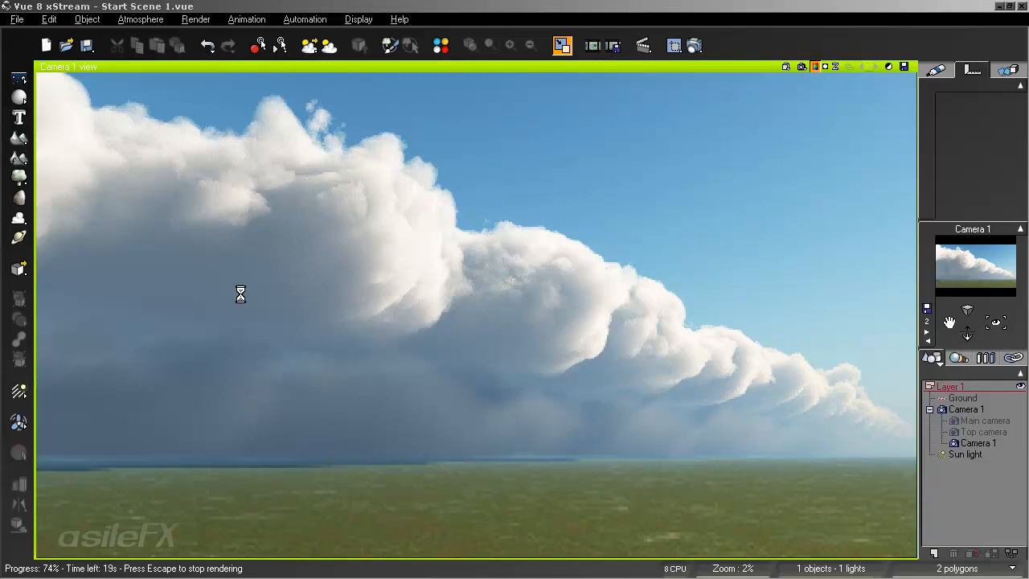
{"action": "key", "text": "Escape"}
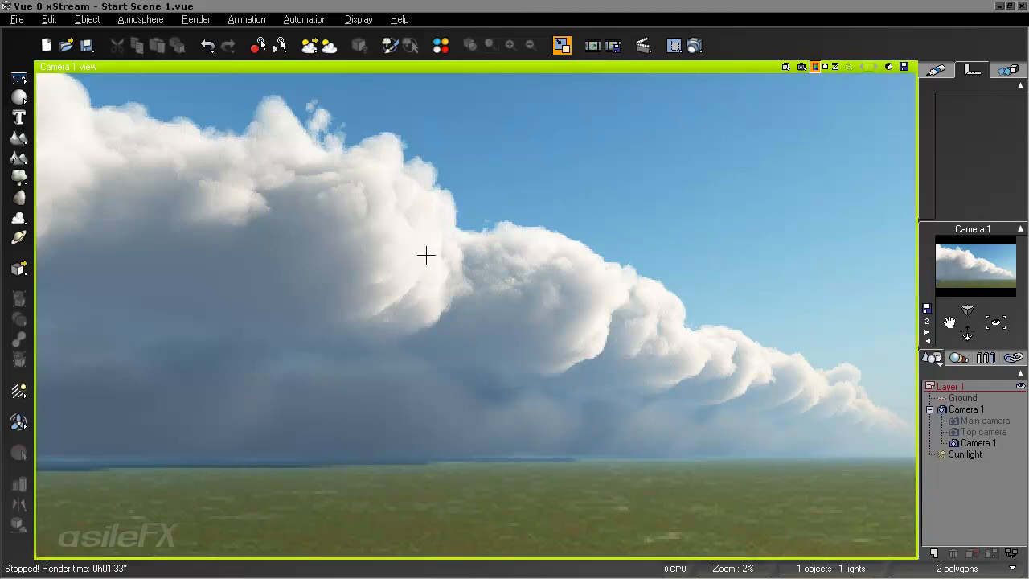
- Set the Threatening Cloud Front material's volumetric color to mid grey with red, green and blue at 130
{"action": "key", "text": "F4"}
{"action": "left_click", "coordinate": [591, 185]}
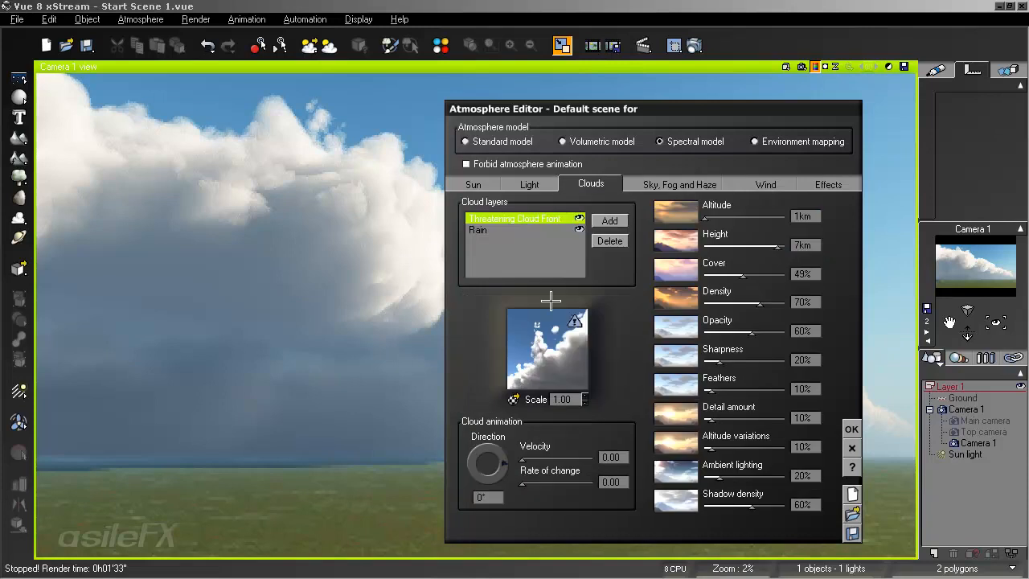
{"action": "double_click", "coordinate": [572, 322]}
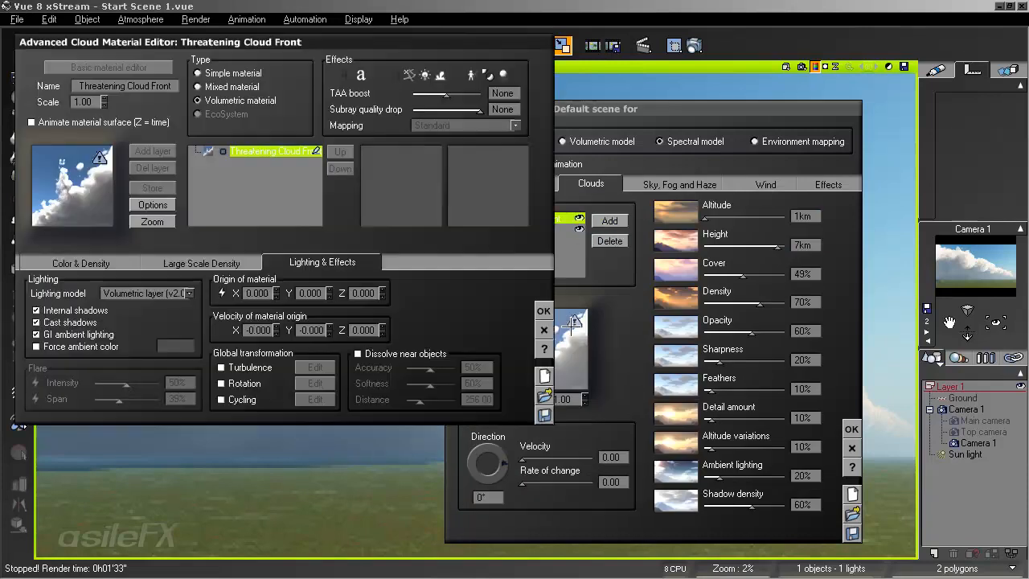
{"action": "left_click", "coordinate": [81, 263]}
{"action": "right_click", "coordinate": [454, 294]}
{"action": "left_click", "coordinate": [483, 301]}
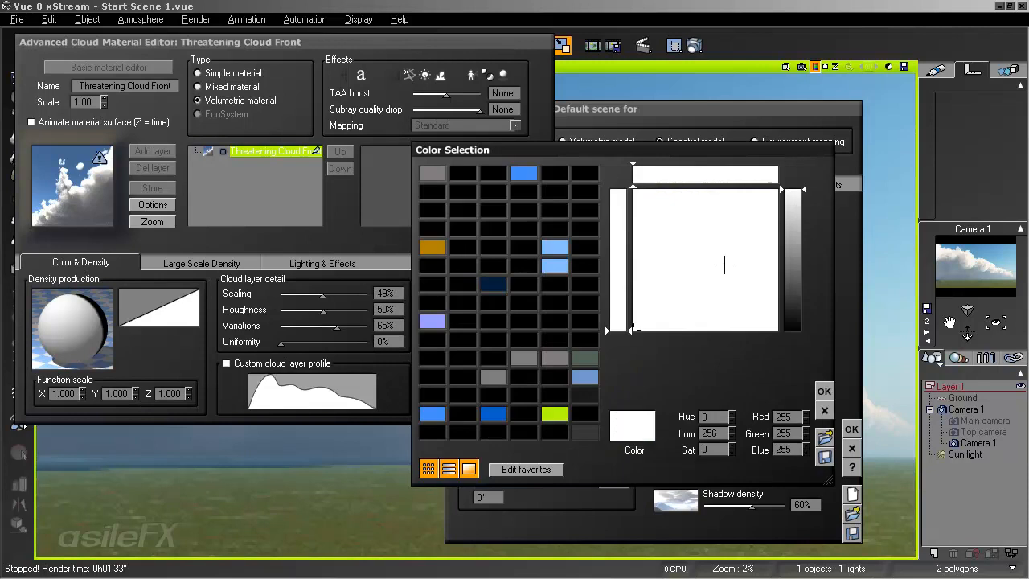
{"action": "left_click", "coordinate": [792, 258]}
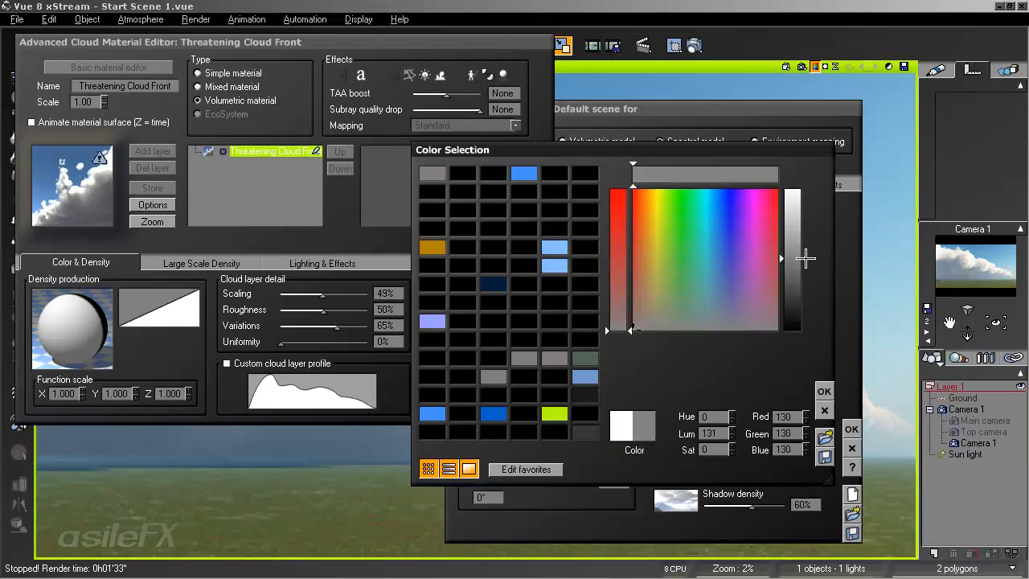
{"action": "left_click", "coordinate": [823, 392]}
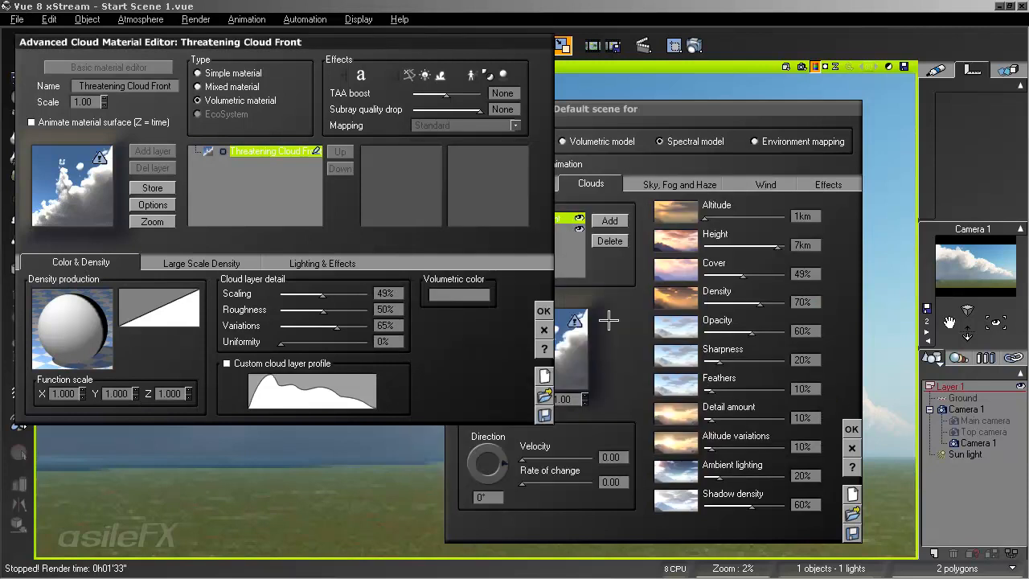
- Accept the material and set the Threatening Cloud Front layer's opacity to 89%, density 52%, feathers 32%, shadow density 81% and ambient lighting 0%
{"action": "left_click", "coordinate": [544, 311]}
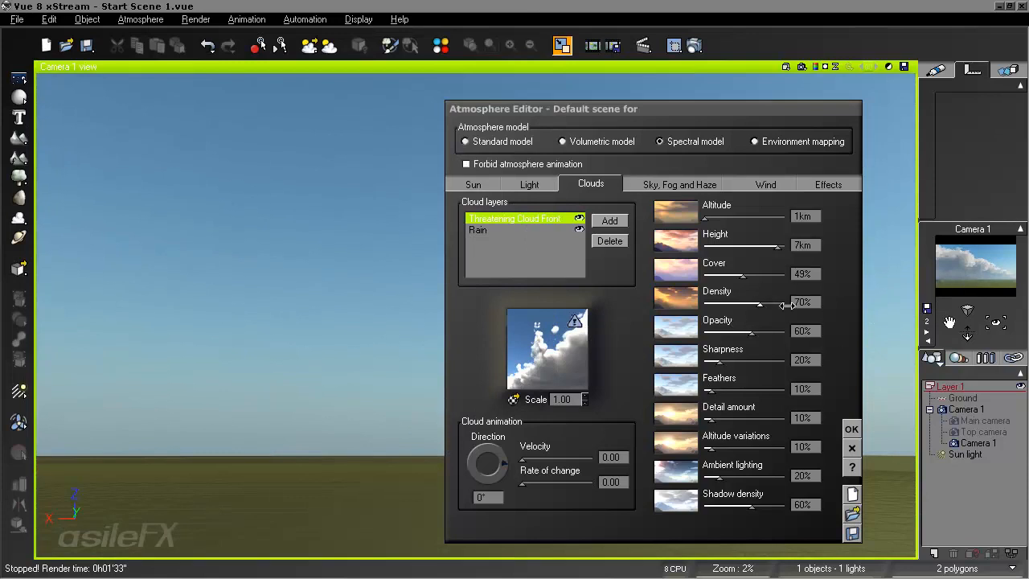
{"action": "left_click_drag", "start_coordinate": [752, 331], "coordinate": [775, 332]}
{"action": "left_click_drag", "start_coordinate": [792, 295], "coordinate": [770, 296]}
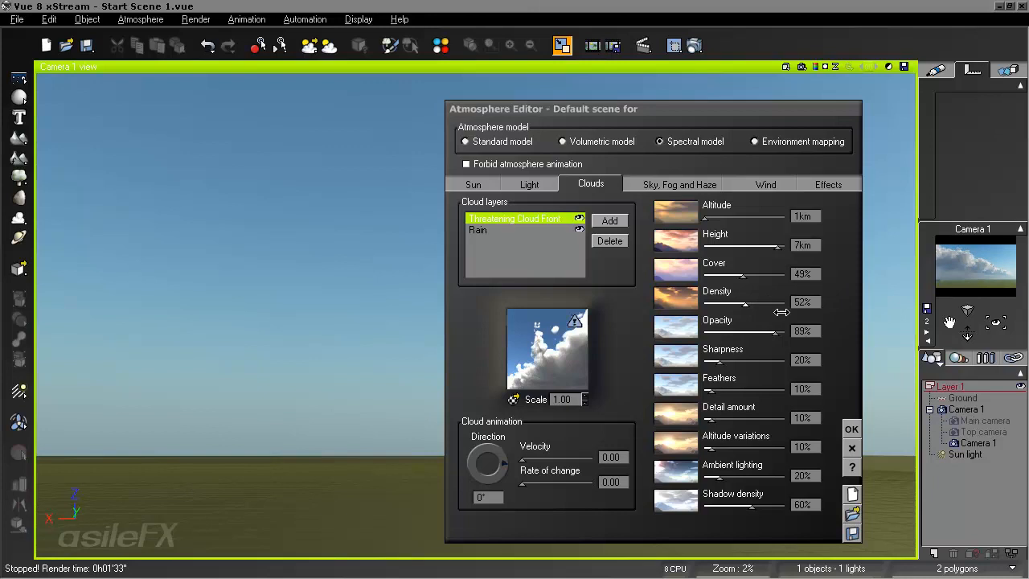
{"action": "left_click_drag", "start_coordinate": [747, 384], "coordinate": [765, 384]}
{"action": "left_click_drag", "start_coordinate": [761, 505], "coordinate": [774, 505]}
{"action": "left_click_drag", "start_coordinate": [737, 483], "coordinate": [720, 478]}
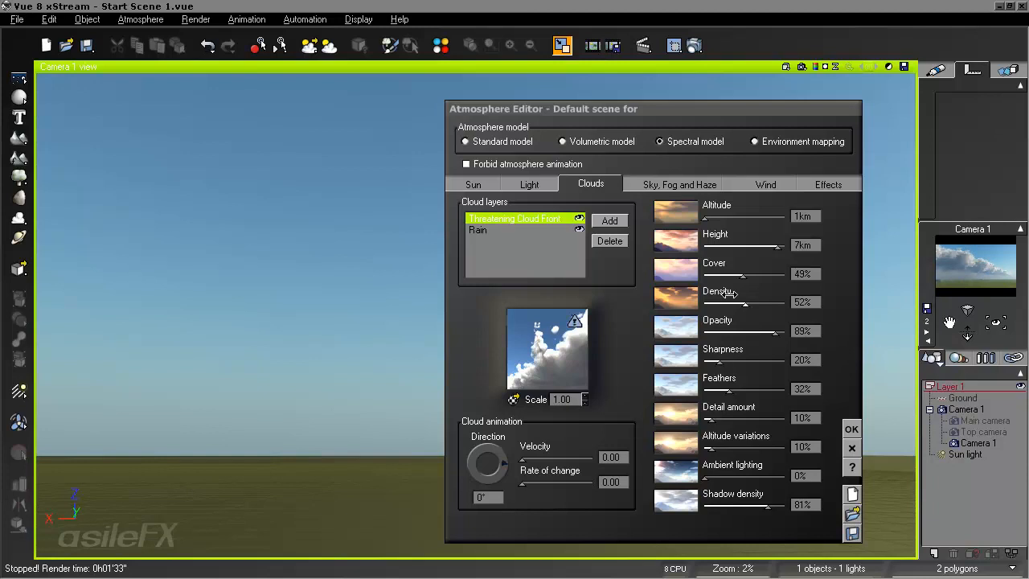
- Set the Threatening Cloud Front layer's cover to 52%
{"action": "left_click_drag", "start_coordinate": [742, 276], "coordinate": [757, 274]}
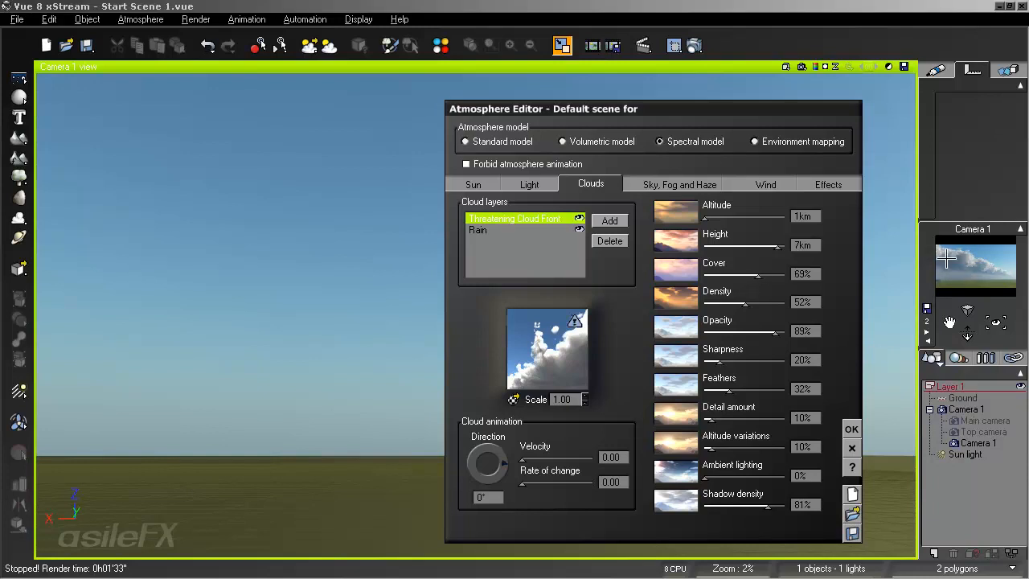
{"action": "left_click_drag", "start_coordinate": [773, 274], "coordinate": [768, 274]}
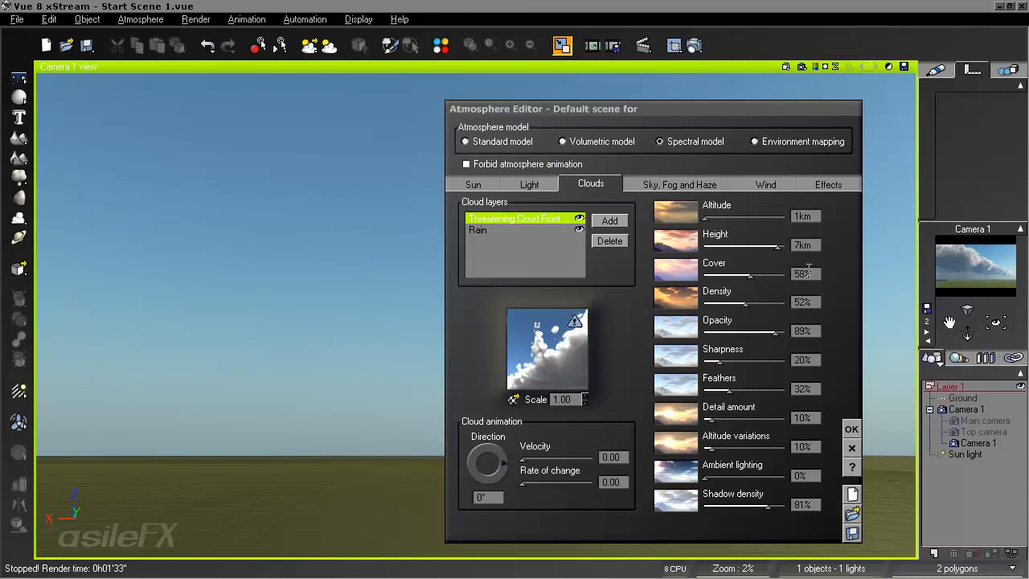
{"action": "left_click_drag", "start_coordinate": [789, 274], "coordinate": [775, 274]}
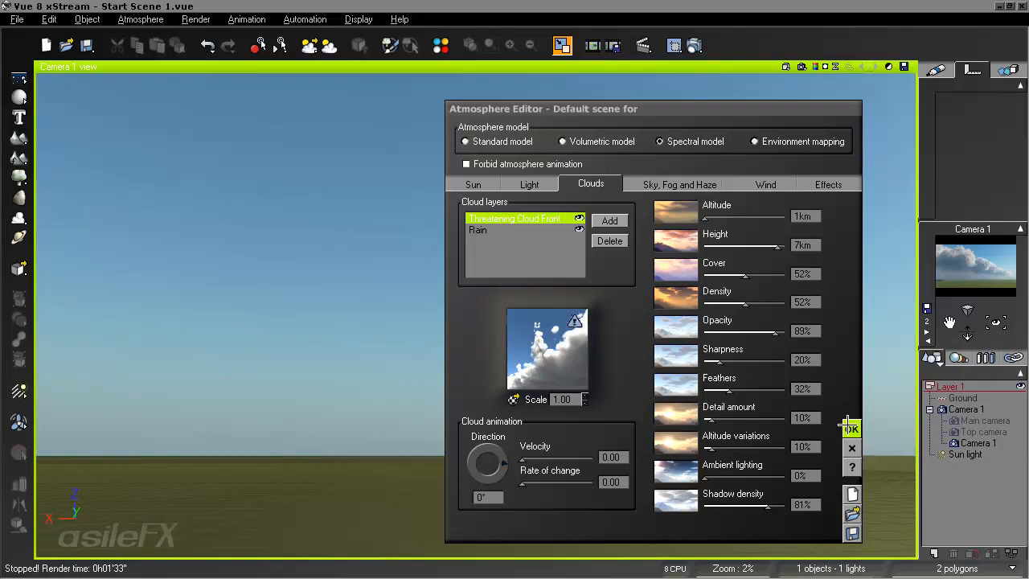
{"action": "right_click", "coordinate": [563, 332]}
{"action": "left_click", "coordinate": [569, 344]}
{"action": "left_click", "coordinate": [543, 312]}
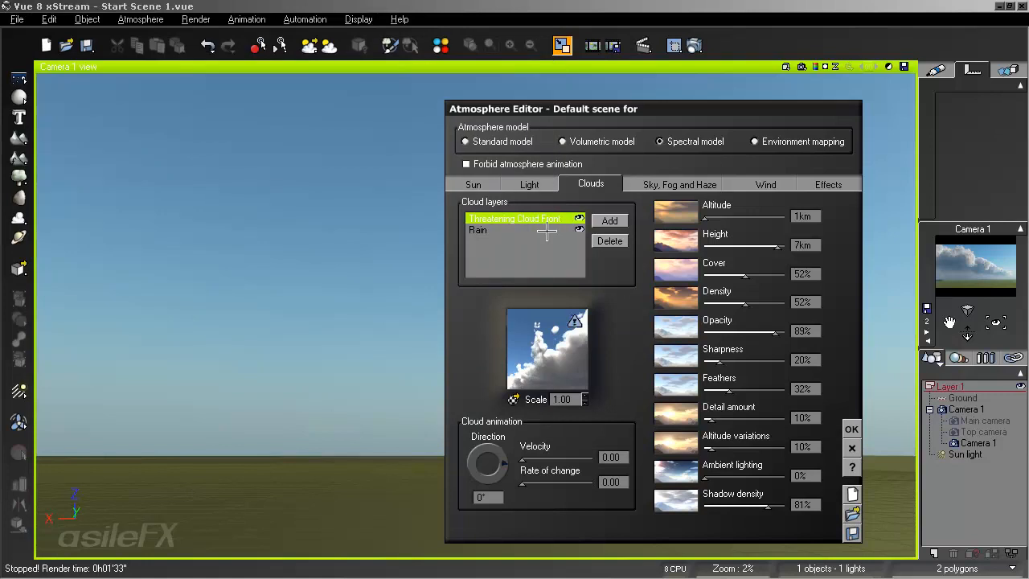
- Set the Z function scale of the Rain layer's cloud material density to 2 and accept the material
{"action": "left_click", "coordinate": [528, 231]}
{"action": "right_click", "coordinate": [550, 343]}
{"action": "left_click", "coordinate": [559, 355]}
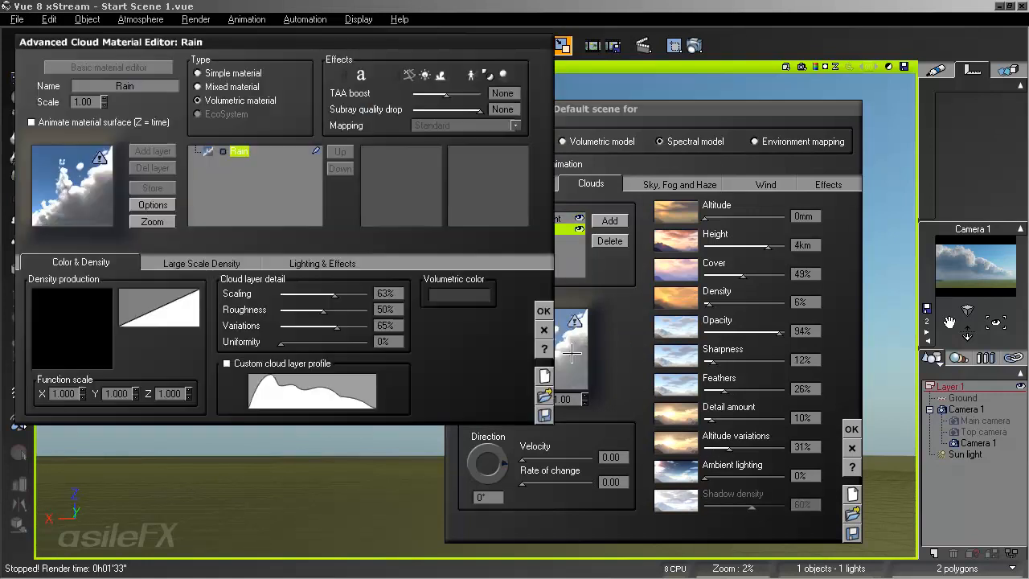
{"action": "left_click", "coordinate": [168, 393]}
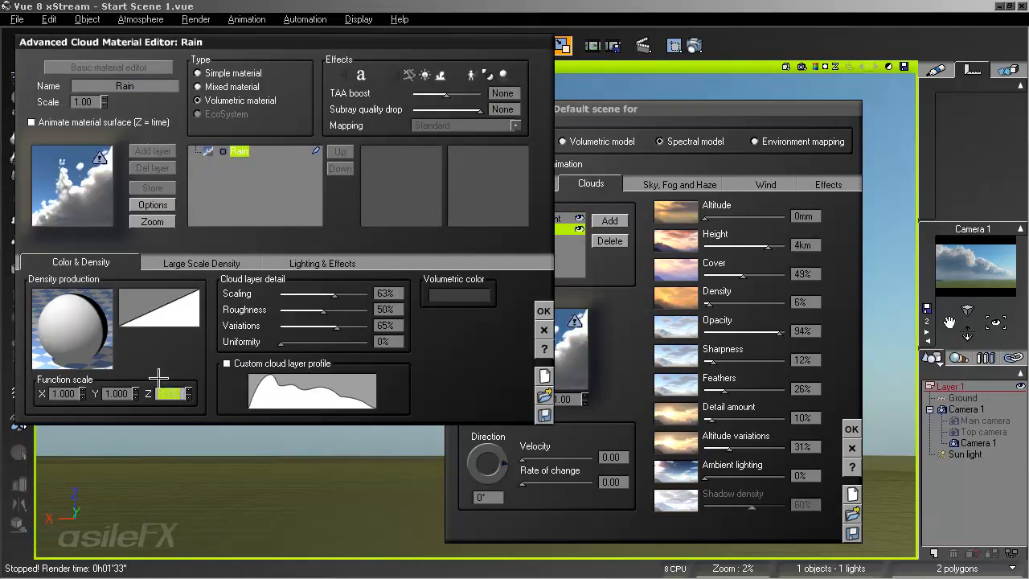
{"action": "type", "text": "5"}
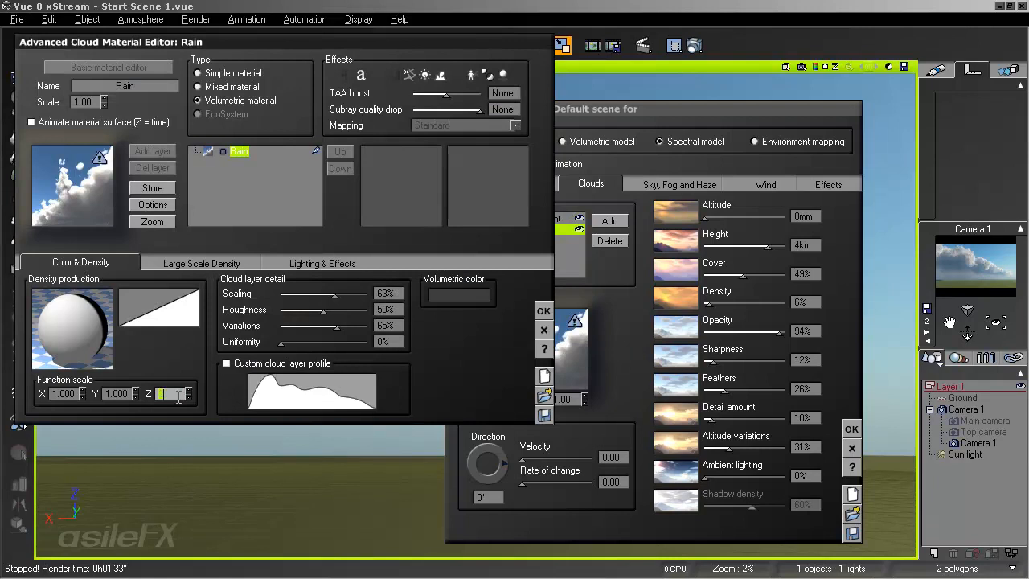
{"action": "left_click", "coordinate": [543, 311]}
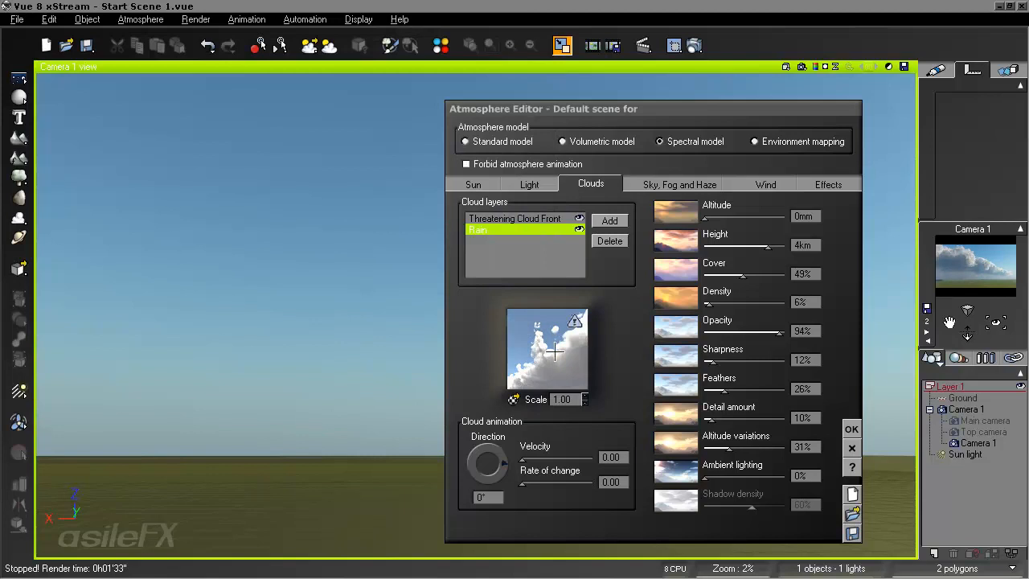
- Set the Z function scale of the Rain material's density production to 4 and accept the material
{"action": "right_click", "coordinate": [540, 357]}
{"action": "left_click", "coordinate": [579, 366]}
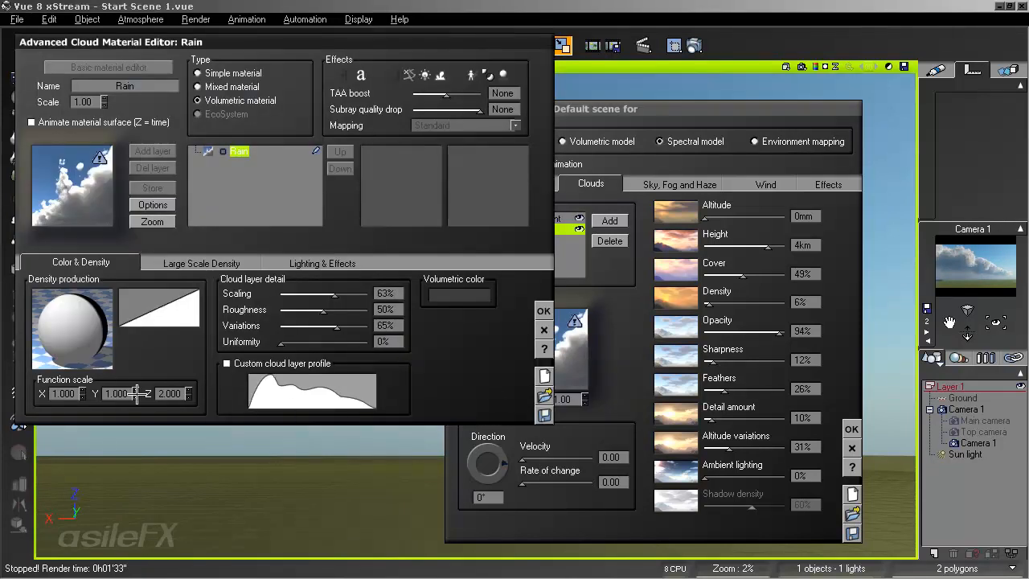
{"action": "double_click", "coordinate": [165, 394]}
{"action": "type", "text": "4"}
{"action": "key", "text": "Return"}
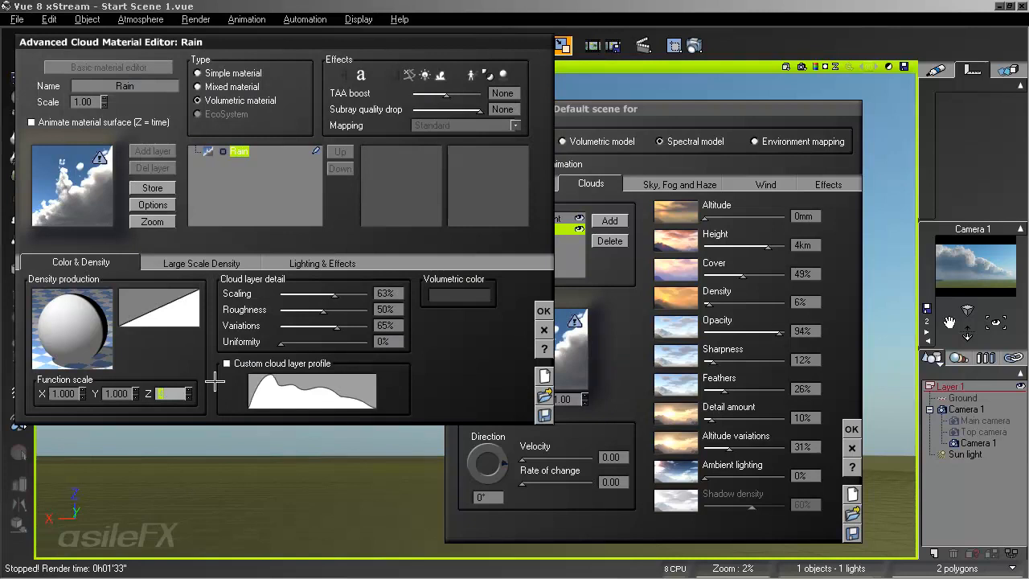
{"action": "left_click", "coordinate": [543, 310]}
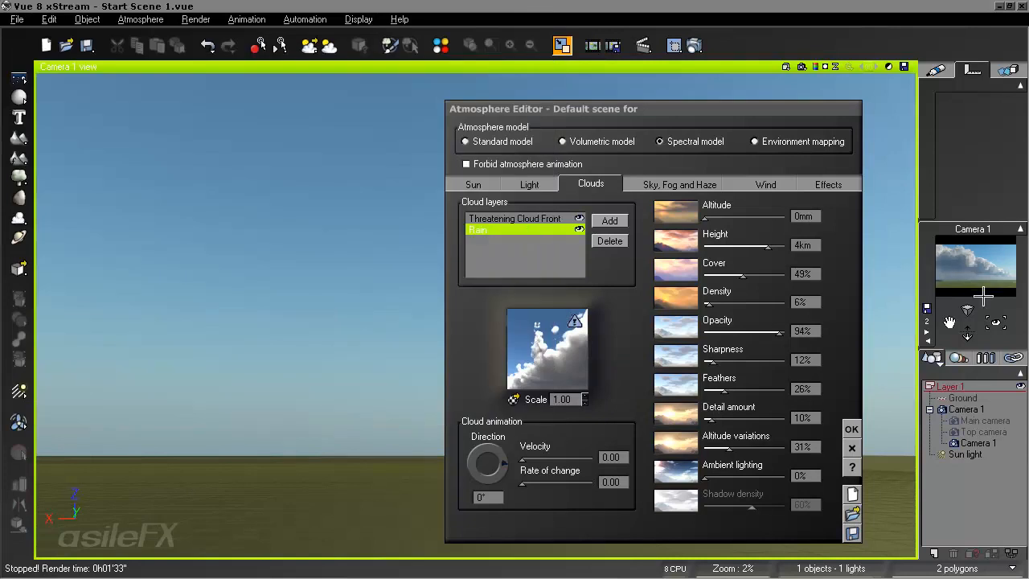
- Set the Rain layer's height to 4.2 km and accept the atmosphere changes
{"action": "left_click_drag", "start_coordinate": [778, 243], "coordinate": [783, 243]}
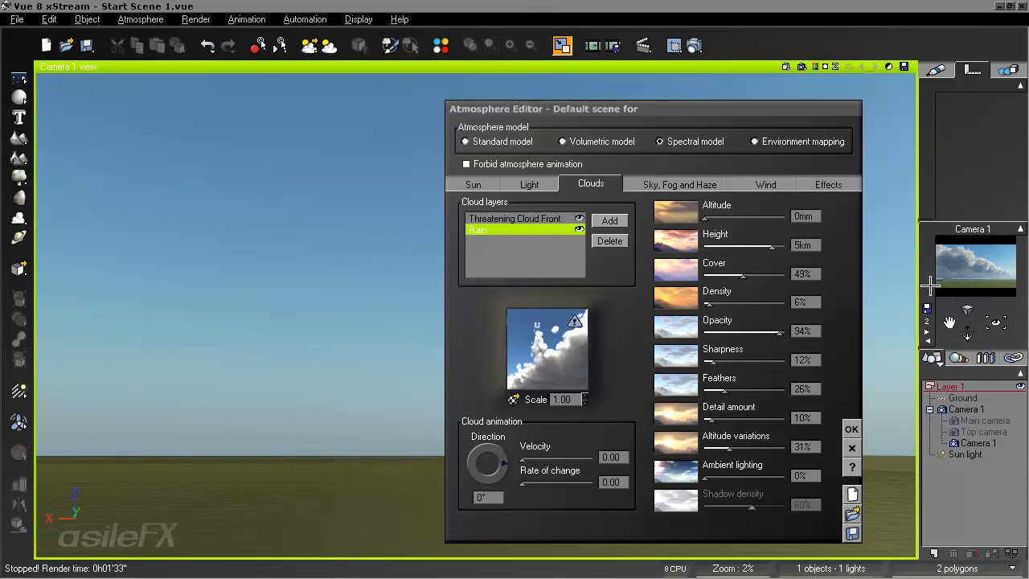
{"action": "right_click", "coordinate": [949, 284]}
{"action": "left_click_drag", "start_coordinate": [771, 246], "coordinate": [762, 246]}
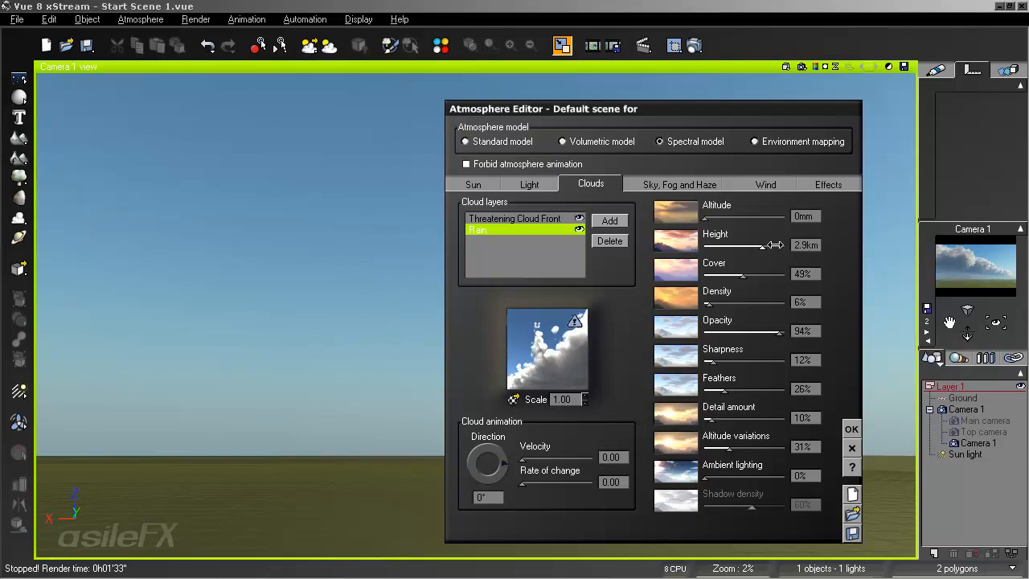
{"action": "left_click_drag", "start_coordinate": [852, 251], "coordinate": [932, 265]}
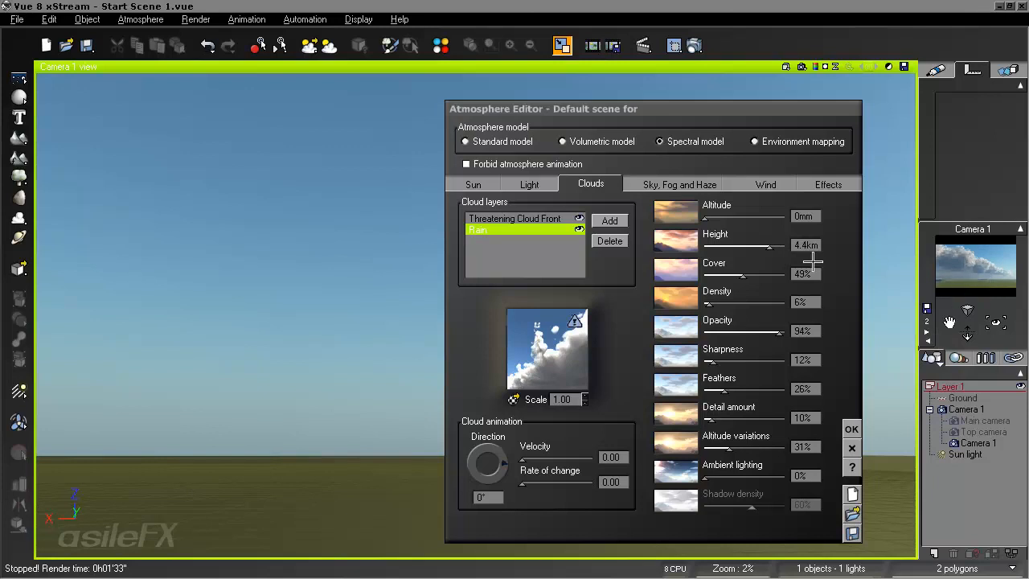
{"action": "left_click_drag", "start_coordinate": [781, 247], "coordinate": [779, 246]}
{"action": "left_click", "coordinate": [852, 428]}
- Tilt the camera so the horizon sits low in the view, render a preview, and stop it once the clouds show
{"action": "right_click_drag", "start_coordinate": [676, 417], "coordinate": [655, 310]}
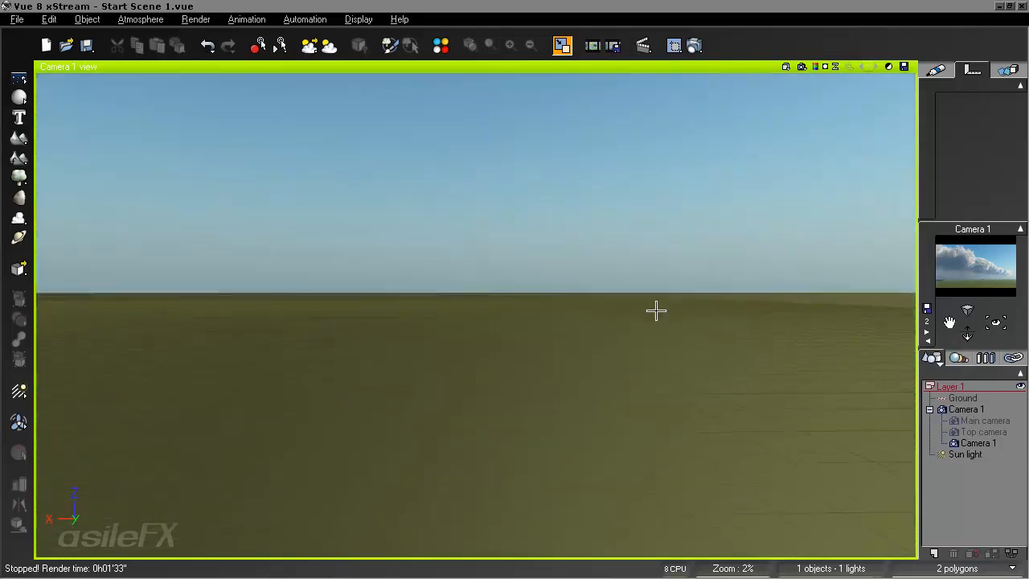
{"action": "right_click_drag", "start_coordinate": [544, 240], "coordinate": [546, 341]}
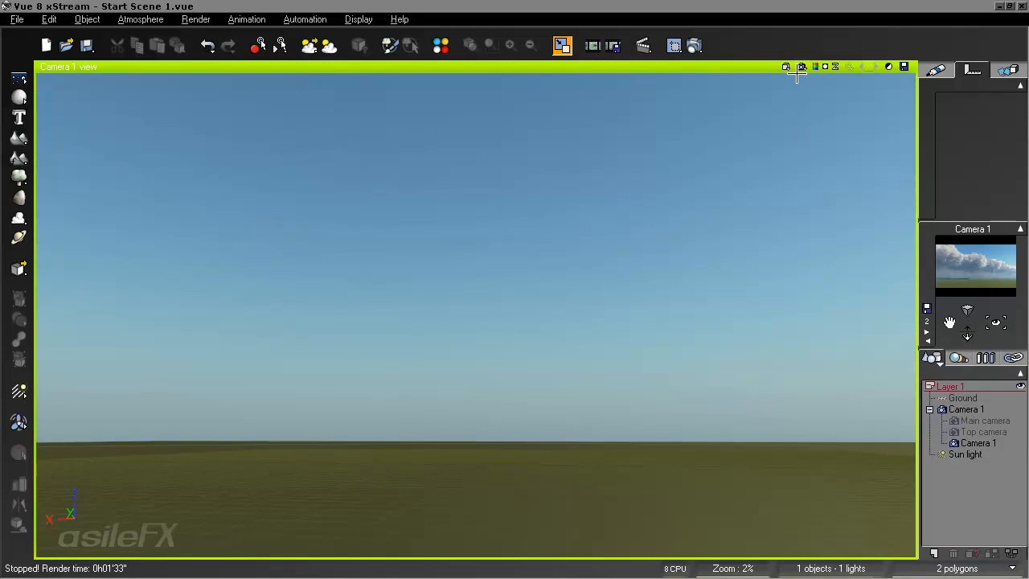
{"action": "left_click", "coordinate": [800, 67]}
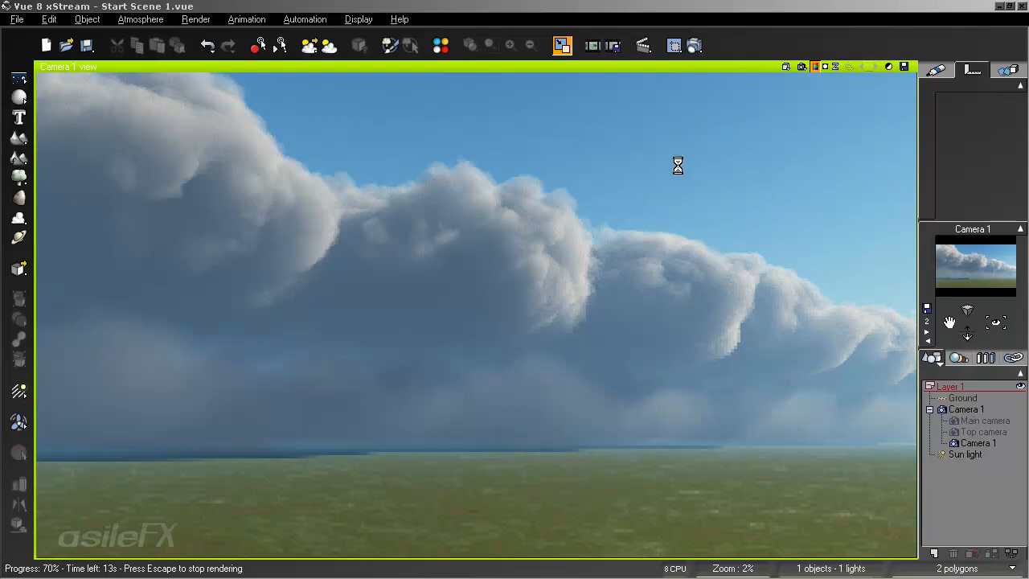
{"action": "key", "text": "Escape"}
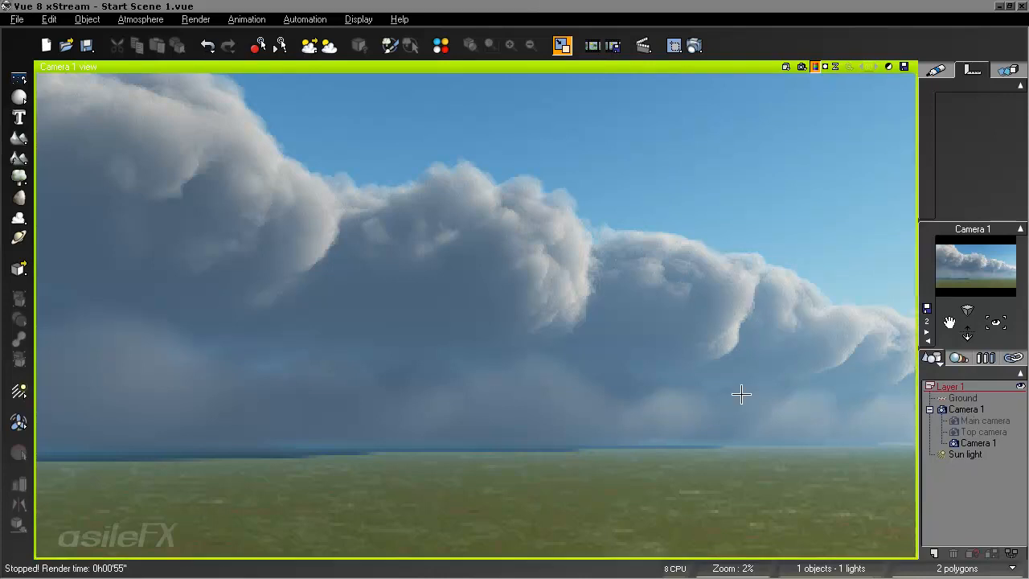
- Reopen the atmosphere settings and raise the Rain layer's cover to 100%
{"action": "key", "text": "F4"}
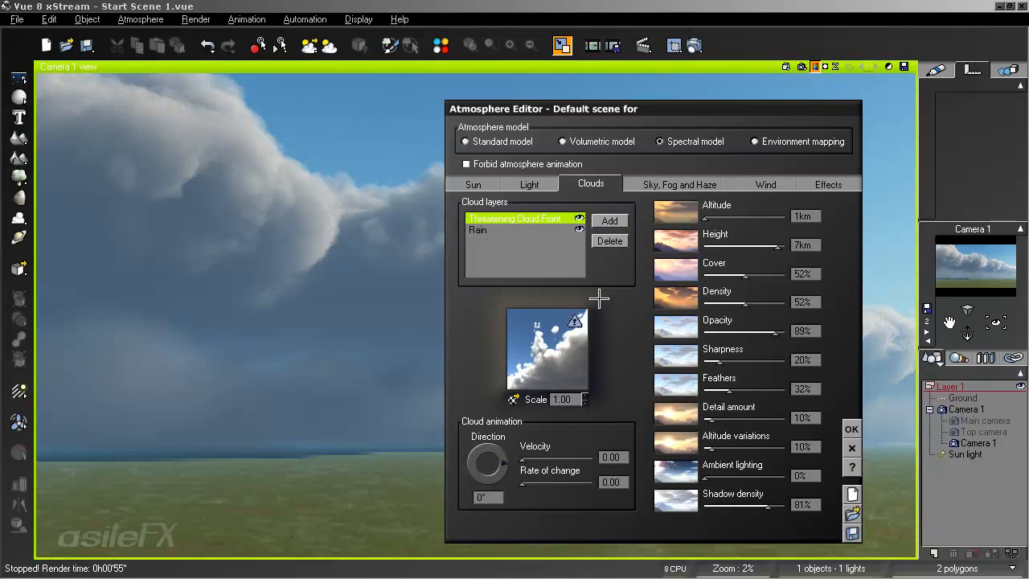
{"action": "left_click", "coordinate": [528, 231]}
{"action": "left_click_drag", "start_coordinate": [742, 276], "coordinate": [759, 271]}
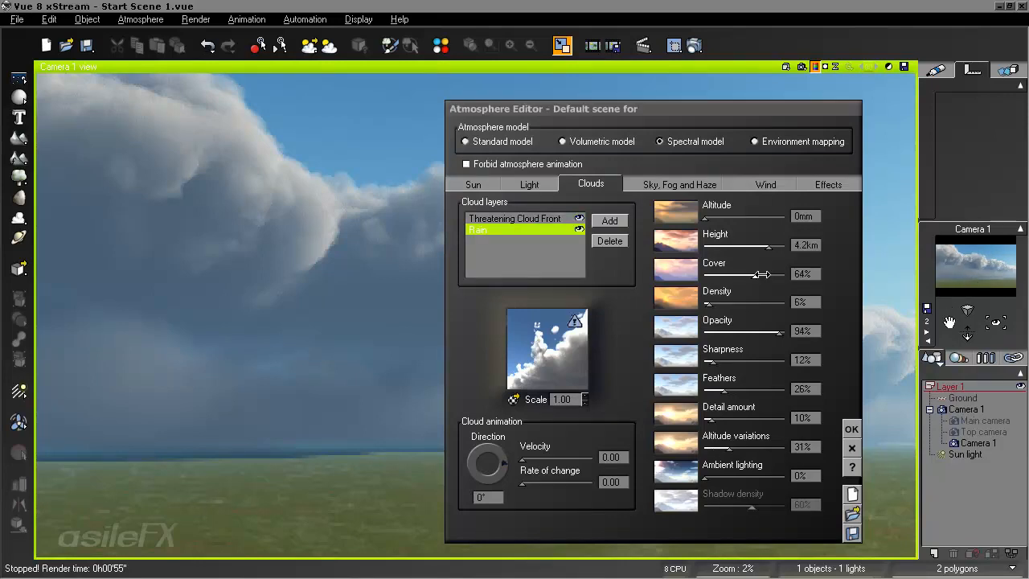
{"action": "left_click_drag", "start_coordinate": [761, 274], "coordinate": [788, 274]}
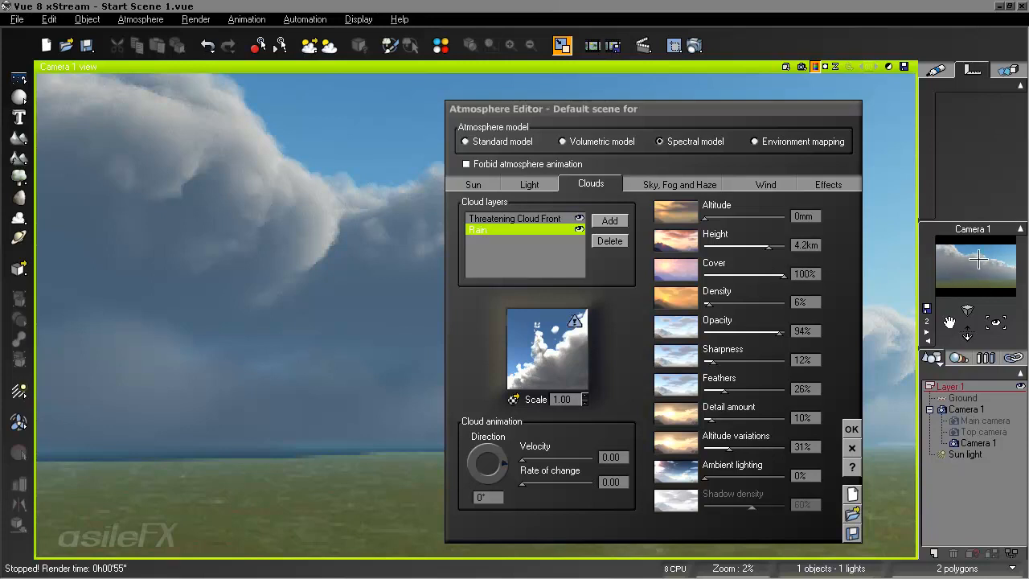
- Set the Offset node in the Rain material's density function to -0.87719, accept the function, and set the layer's cover to 86%
{"action": "right_click", "coordinate": [534, 340]}
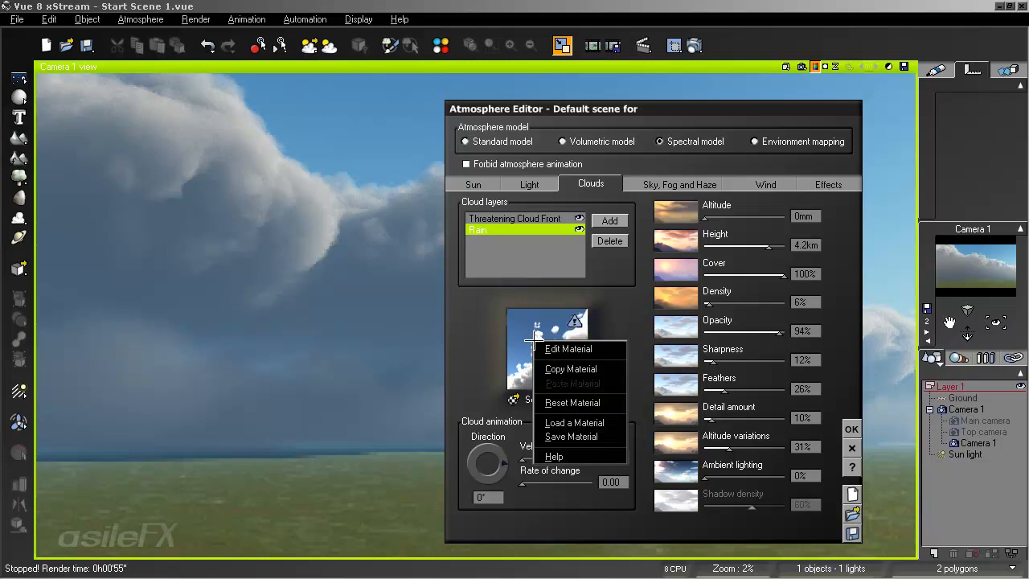
{"action": "left_click", "coordinate": [551, 348]}
{"action": "right_click", "coordinate": [84, 324]}
{"action": "left_click", "coordinate": [109, 332]}
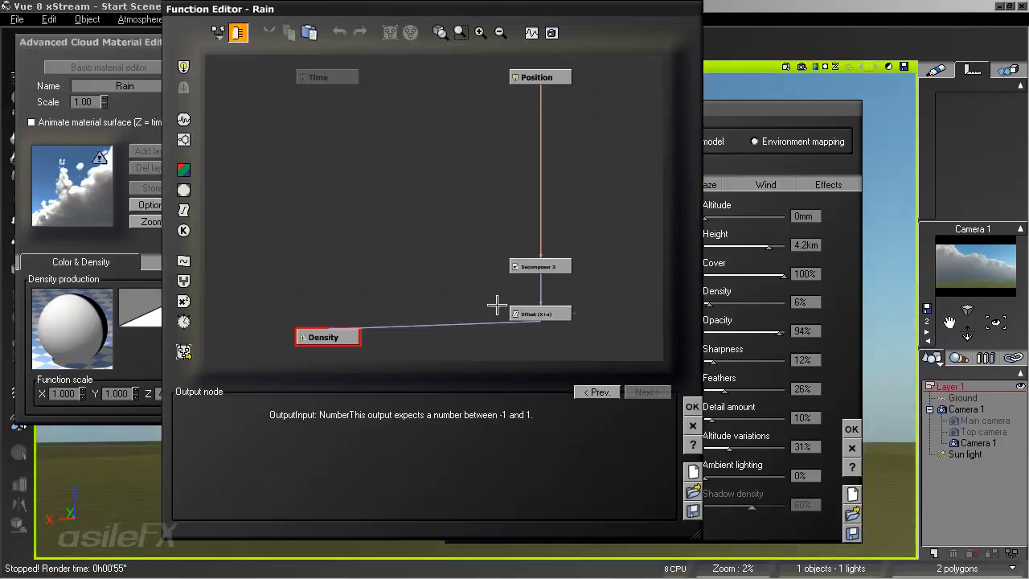
{"action": "left_click", "coordinate": [544, 315]}
{"action": "left_click_drag", "start_coordinate": [390, 443], "coordinate": [320, 445]}
{"action": "left_click", "coordinate": [966, 281]}
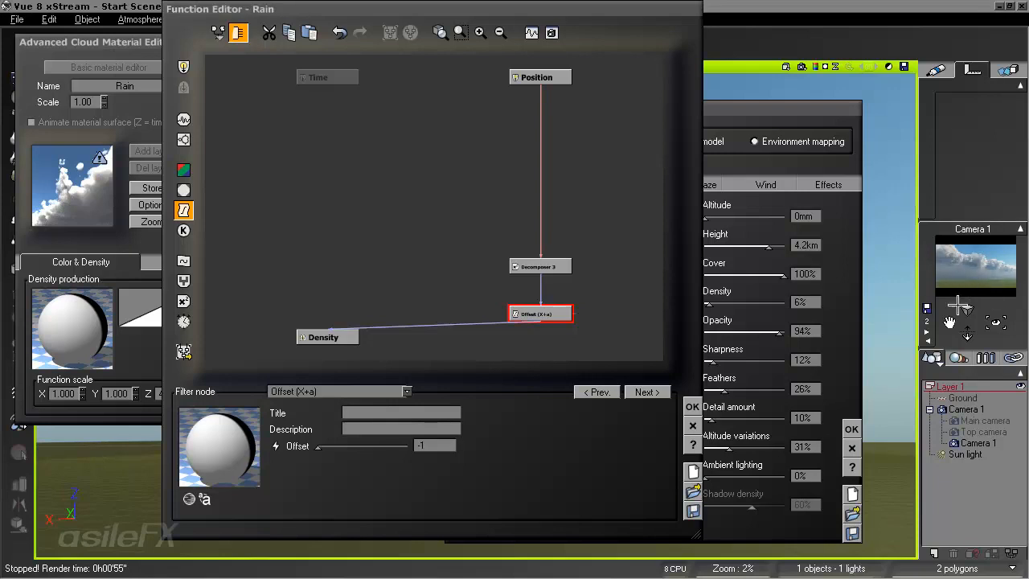
{"action": "left_click", "coordinate": [692, 405]}
{"action": "left_click_drag", "start_coordinate": [783, 271], "coordinate": [779, 273]}
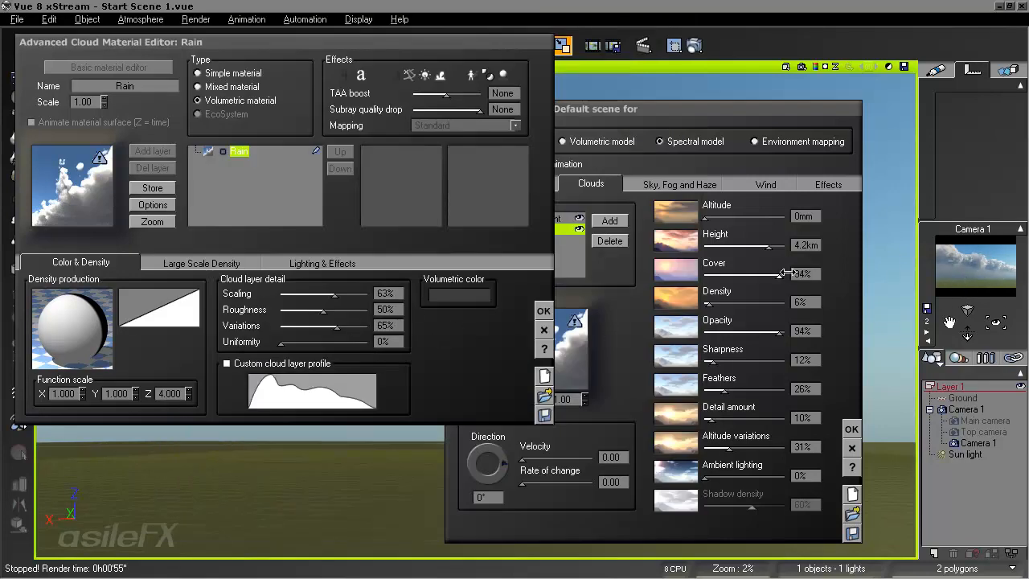
{"action": "left_click_drag", "start_coordinate": [780, 274], "coordinate": [773, 275]}
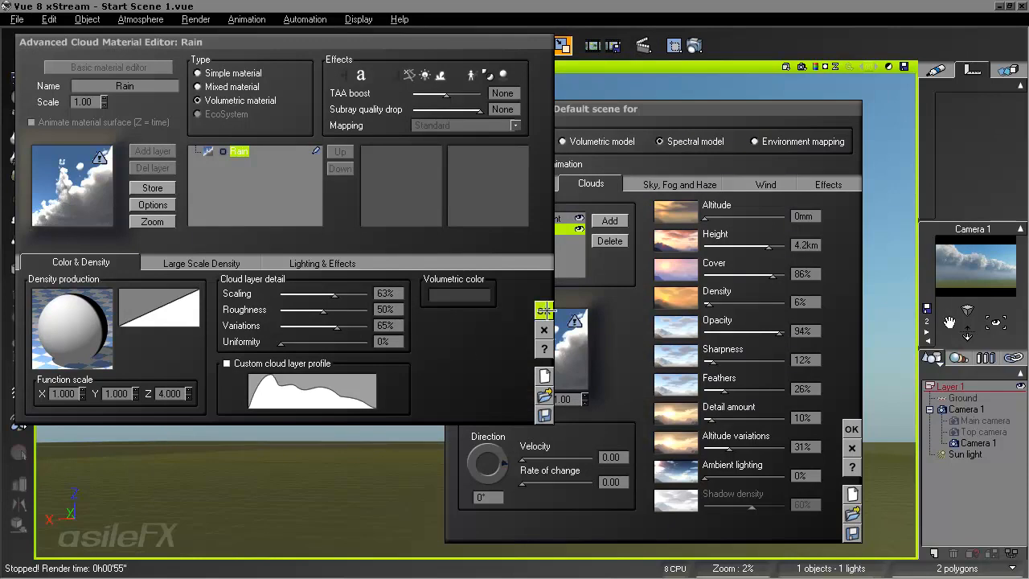
- Set the Rain material's volumetric color to very dark grey with red, green and blue at 23, and accept the material
{"action": "right_click", "coordinate": [471, 295]}
{"action": "left_click", "coordinate": [495, 303]}
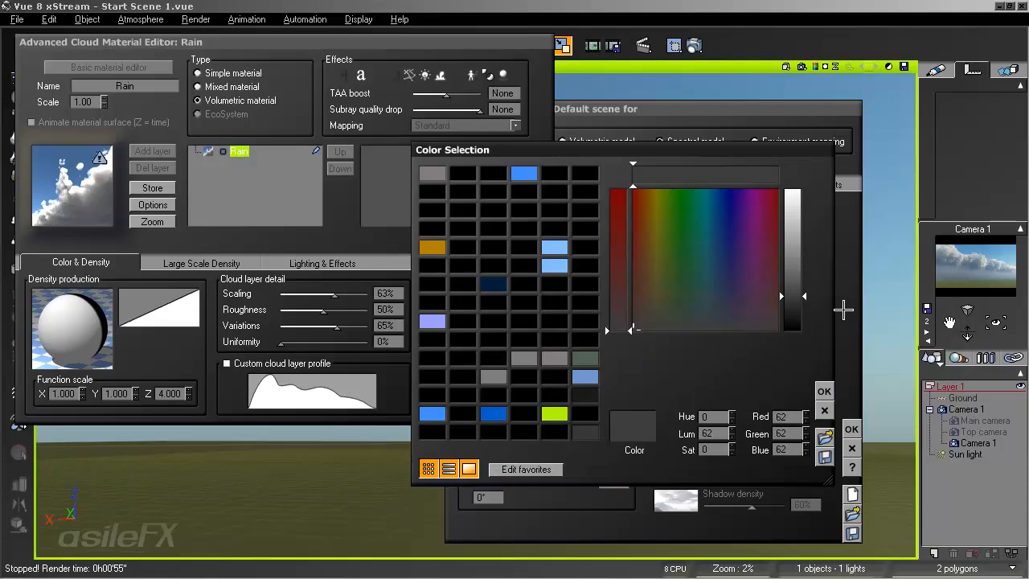
{"action": "left_click", "coordinate": [799, 323]}
{"action": "left_click", "coordinate": [795, 318]}
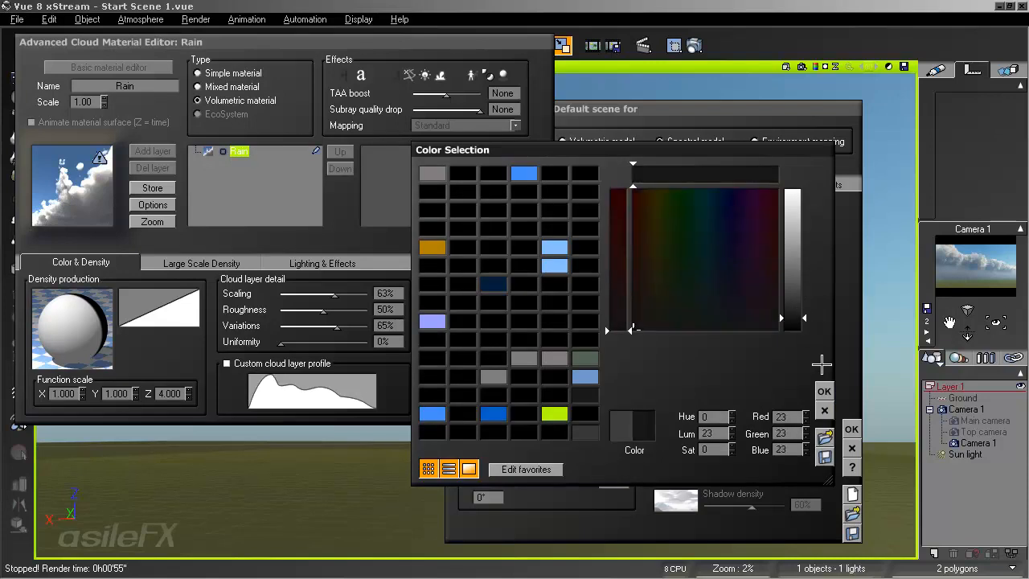
{"action": "left_click", "coordinate": [824, 390]}
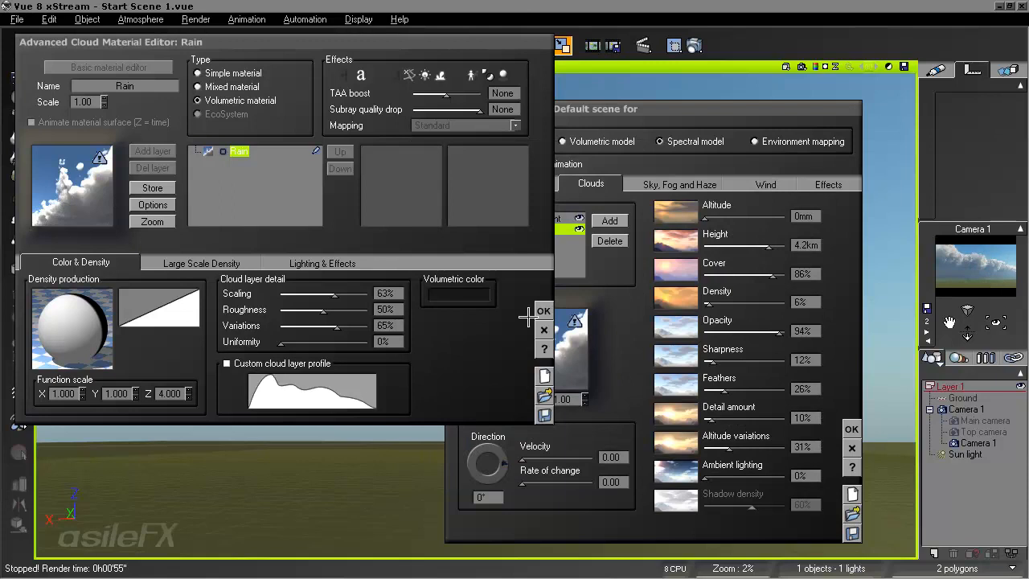
{"action": "left_click", "coordinate": [544, 311]}
- Darken the atmosphere's ambient light color to near black and accept the color
{"action": "left_click", "coordinate": [530, 185]}
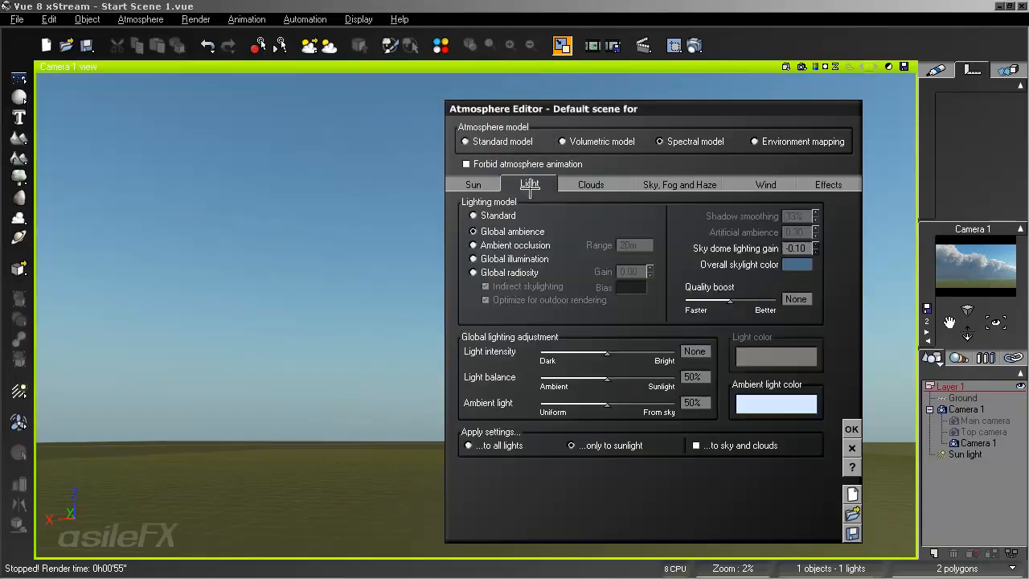
{"action": "right_click", "coordinate": [778, 405]}
{"action": "left_click", "coordinate": [804, 413]}
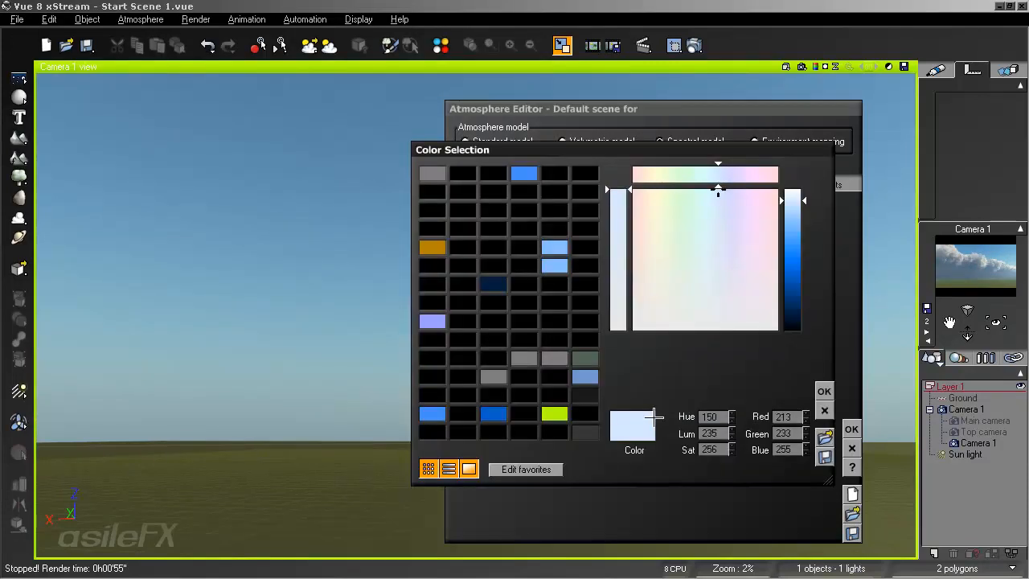
{"action": "left_click_drag", "start_coordinate": [536, 382], "coordinate": [554, 376]}
{"action": "left_click_drag", "start_coordinate": [792, 265], "coordinate": [812, 356]}
{"action": "left_click", "coordinate": [824, 391]}
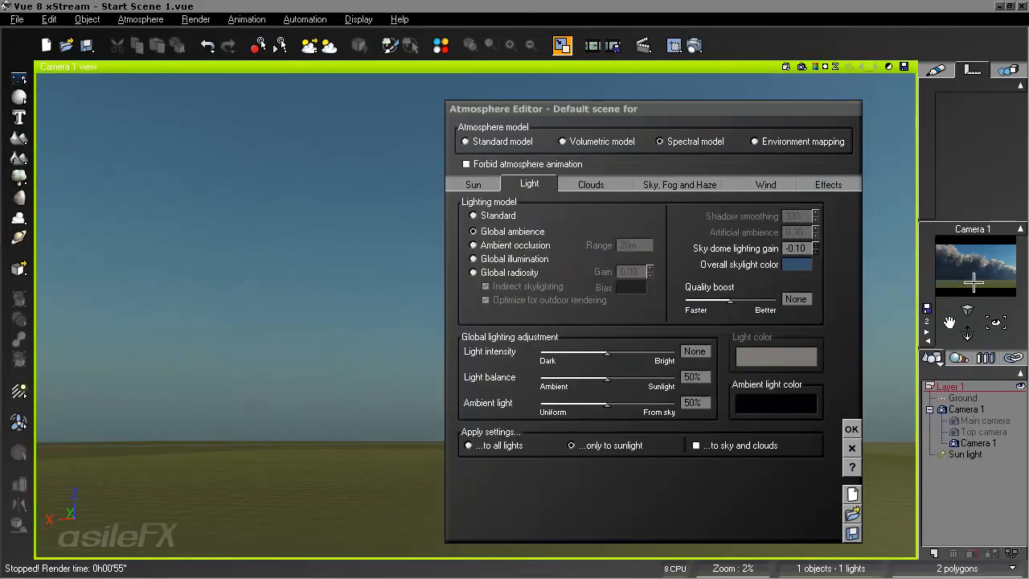
- Accept the atmosphere settings and test-render the Camera 1 view, stopping the render once the clouds can be judged
{"action": "left_click", "coordinate": [851, 429]}
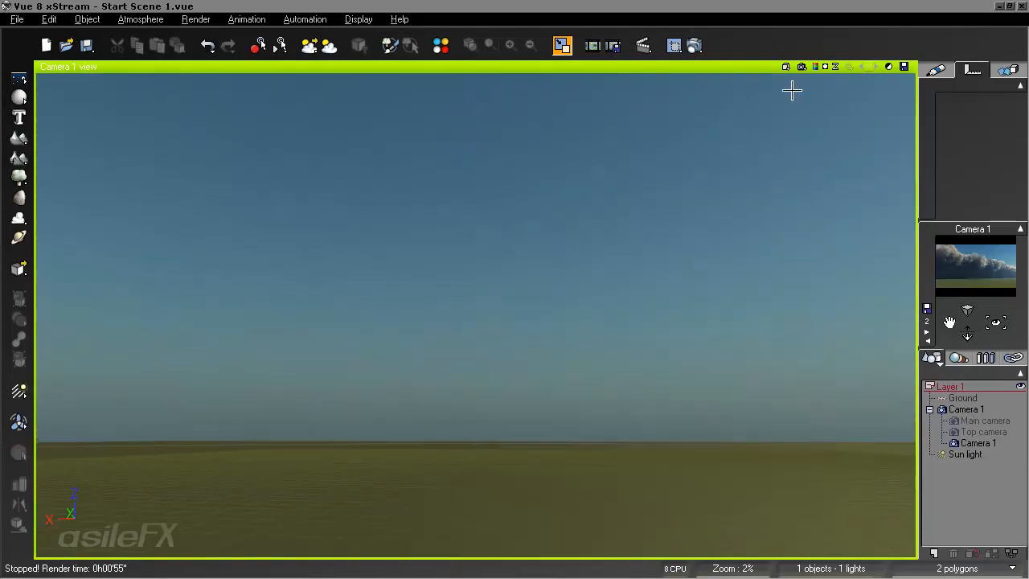
{"action": "left_click", "coordinate": [802, 66]}
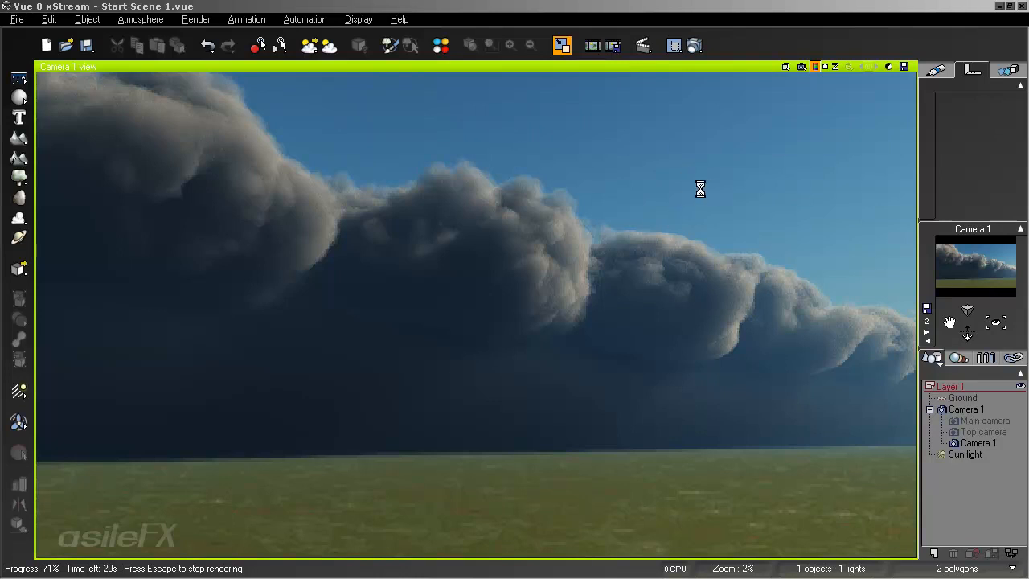
{"action": "key", "text": "Escape"}
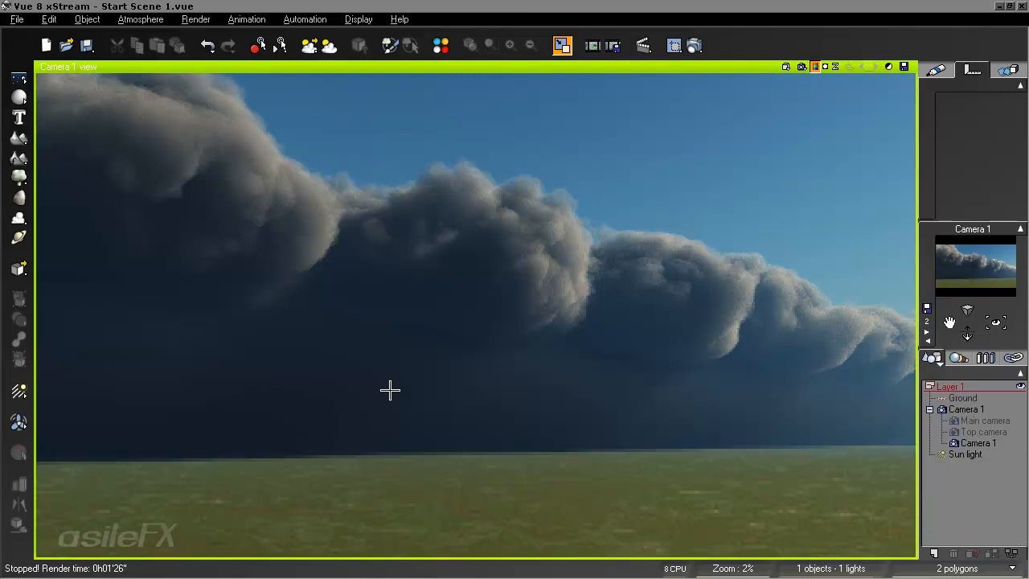
- Reopen the atmosphere settings and set the Threatening Cloud Front layer's density to 13% and detail amount to 15%
{"action": "left_click", "coordinate": [158, 19]}
{"action": "left_click", "coordinate": [168, 85]}
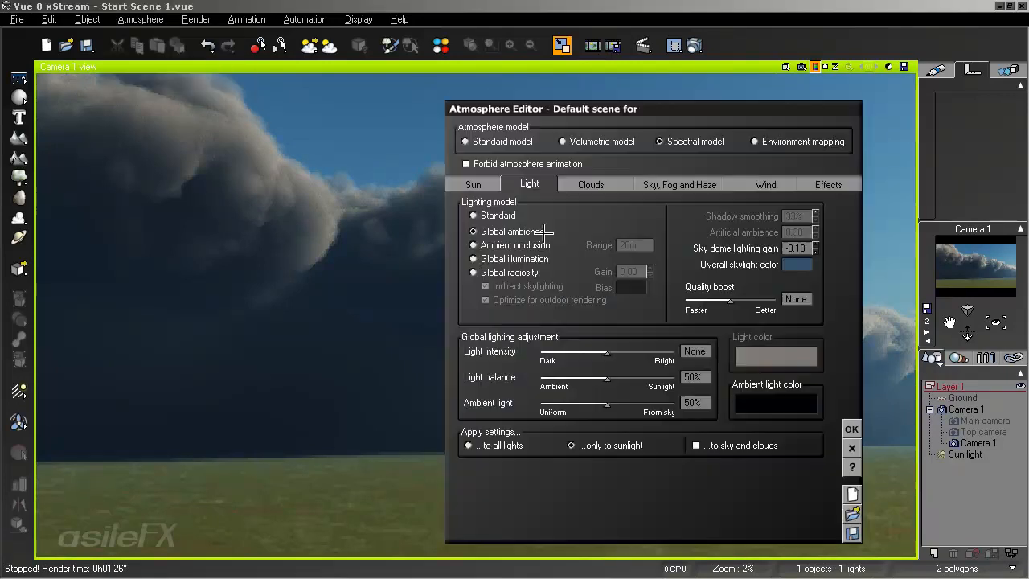
{"action": "left_click", "coordinate": [591, 185]}
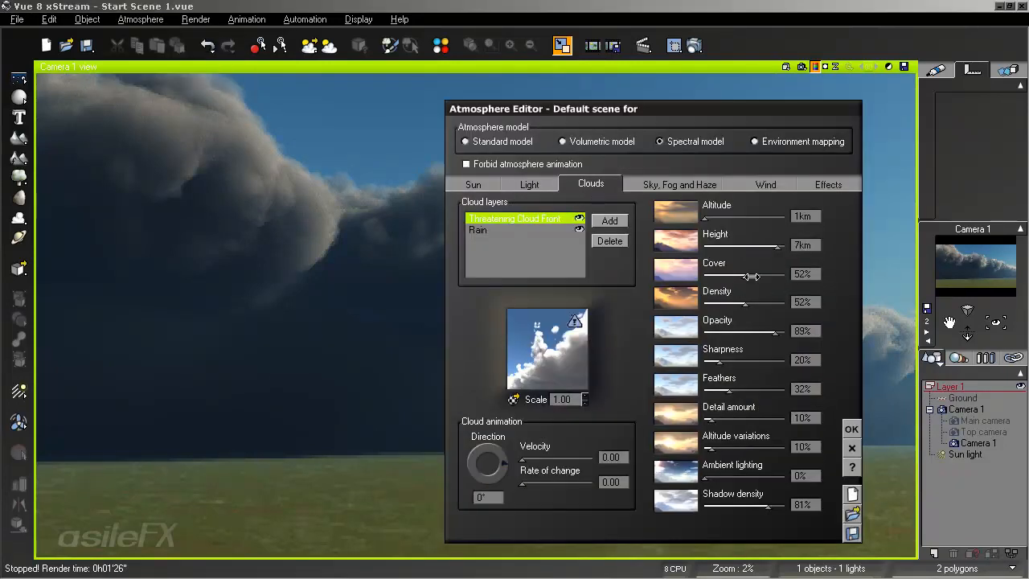
{"action": "left_click_drag", "start_coordinate": [744, 303], "coordinate": [721, 304]}
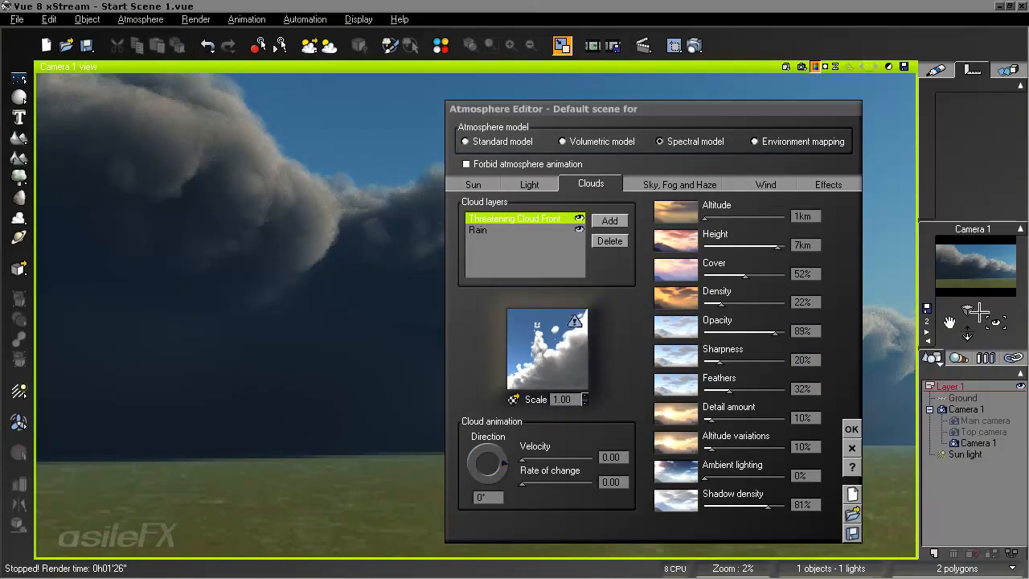
{"action": "left_click_drag", "start_coordinate": [749, 297], "coordinate": [741, 298]}
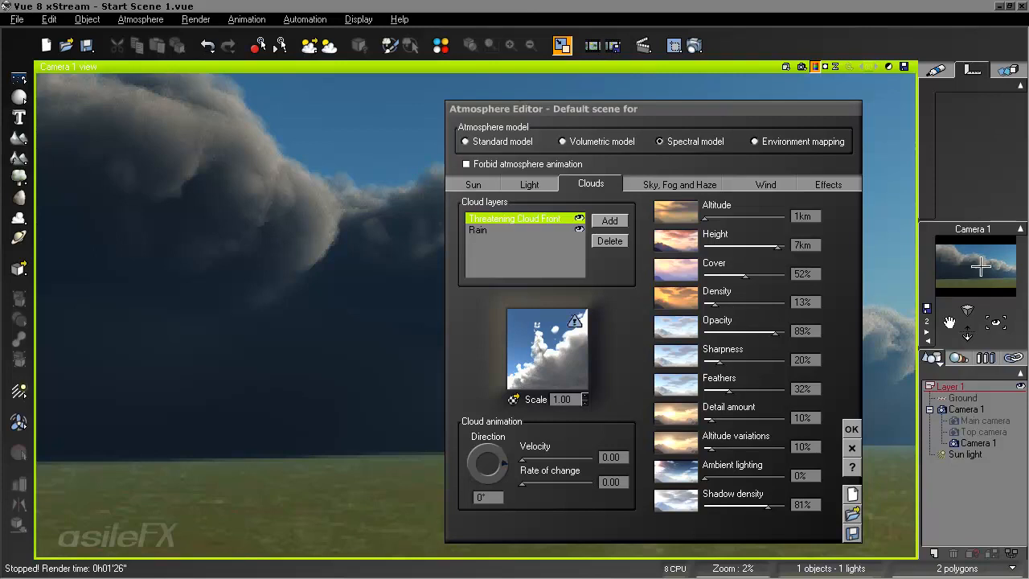
{"action": "left_click_drag", "start_coordinate": [739, 414], "coordinate": [750, 413]}
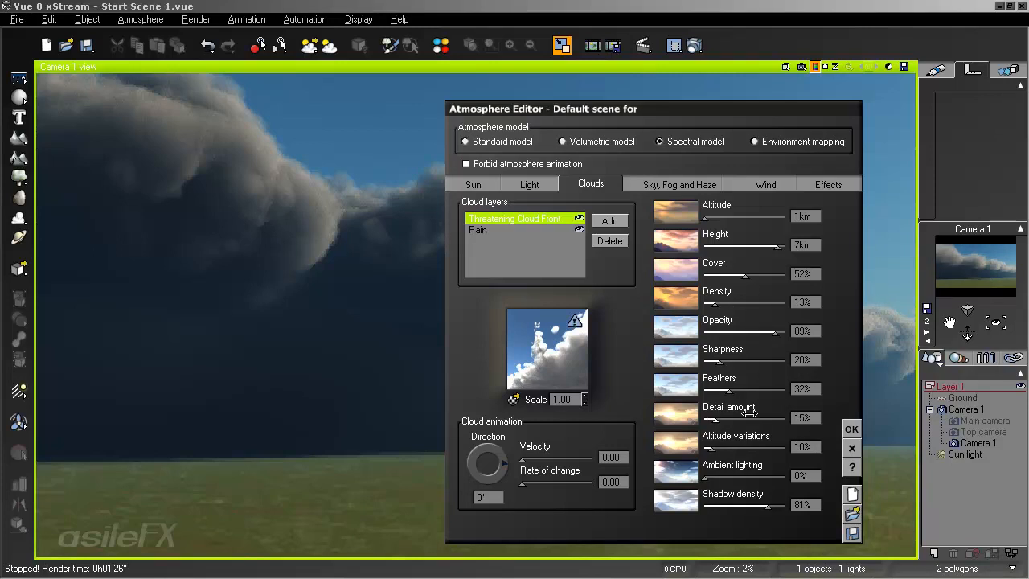
- Try the Threatening Cloud Front layer's cover at 60% and 45%, and return it to 52%
{"action": "left_click", "coordinate": [770, 272]}
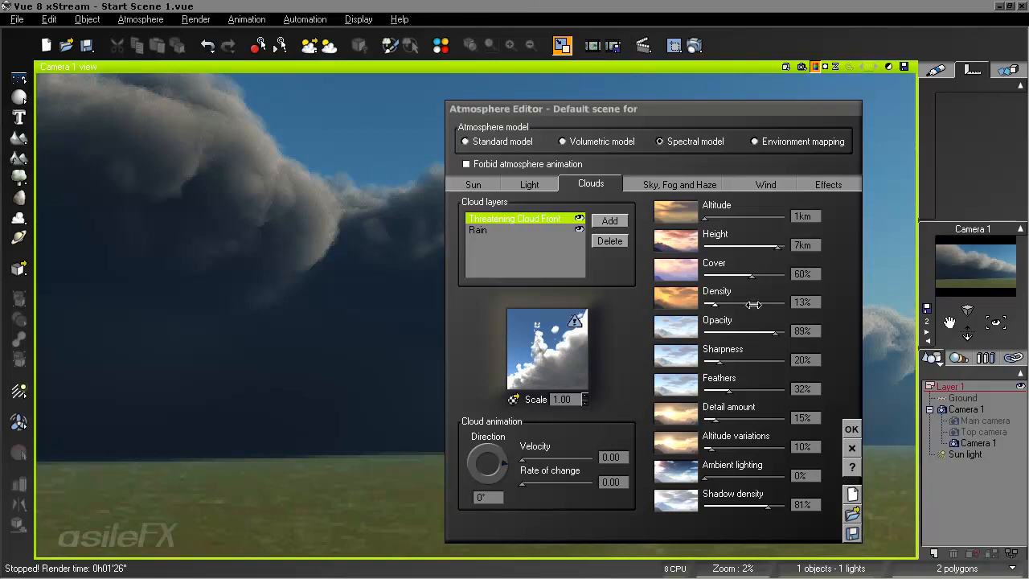
{"action": "left_click_drag", "start_coordinate": [772, 275], "coordinate": [760, 275]}
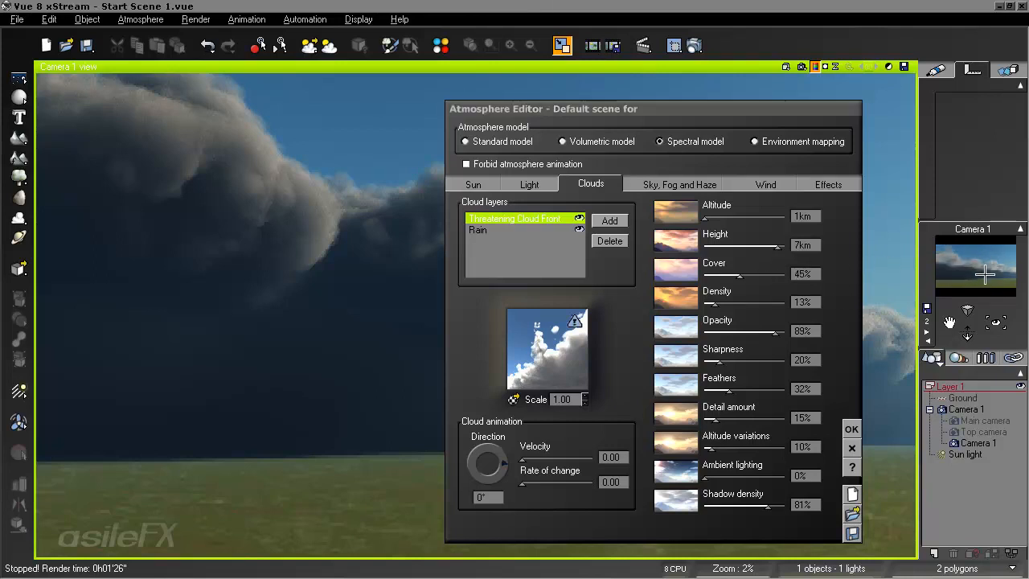
{"action": "left_click", "coordinate": [757, 277]}
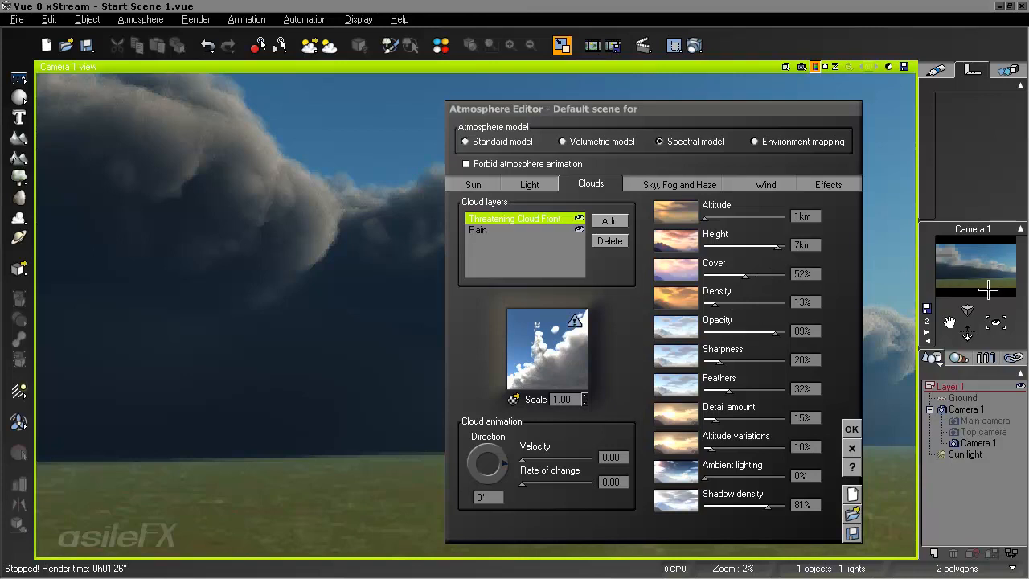
- Lighten the Rain cloud material's volumetric color to dark grey with red, green and blue at 44
{"action": "left_click", "coordinate": [478, 230]}
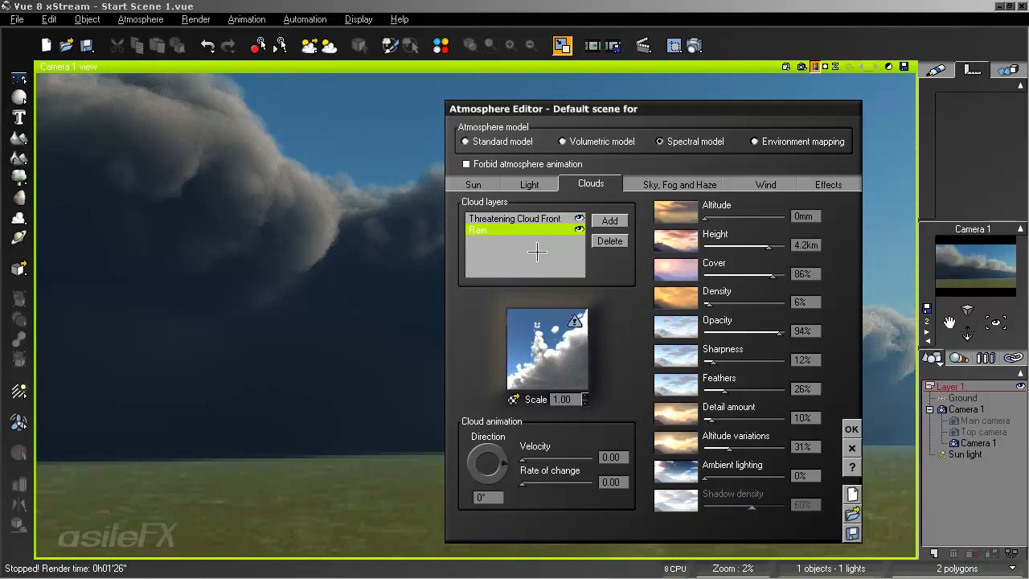
{"action": "right_click", "coordinate": [551, 326]}
{"action": "left_click", "coordinate": [574, 336]}
{"action": "right_click", "coordinate": [451, 295]}
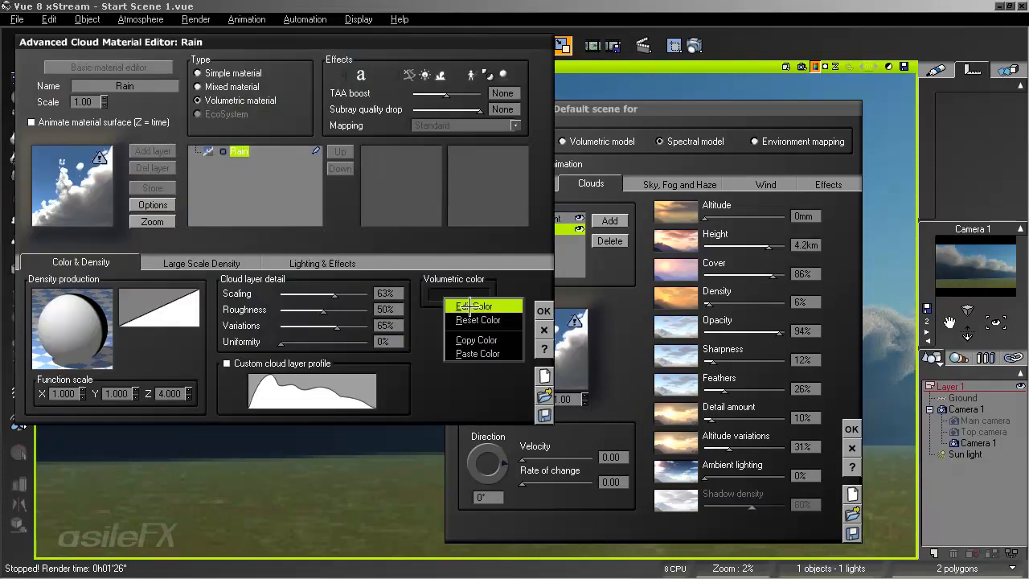
{"action": "left_click", "coordinate": [482, 306]}
{"action": "left_click", "coordinate": [794, 313]}
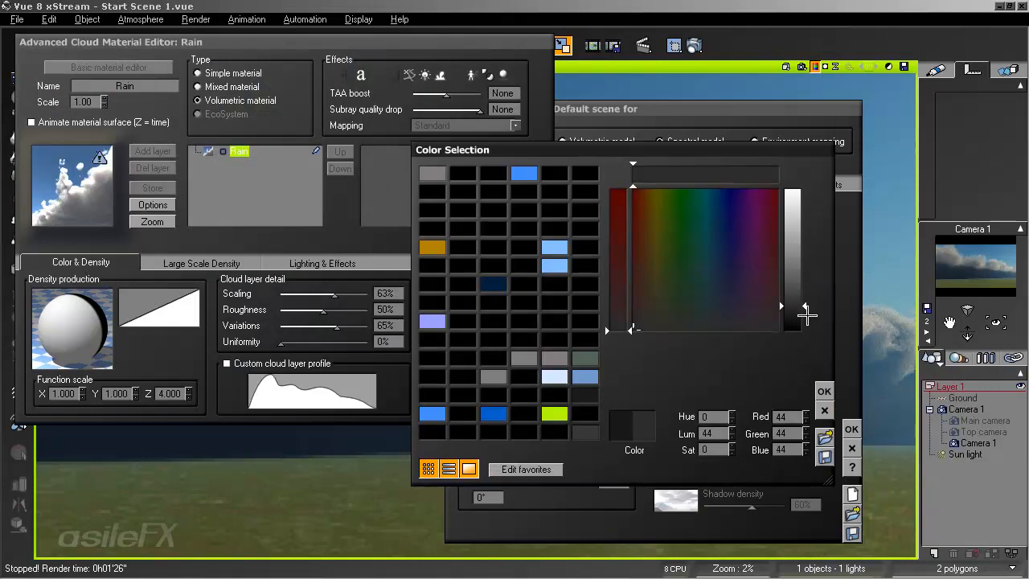
{"action": "left_click", "coordinate": [824, 391]}
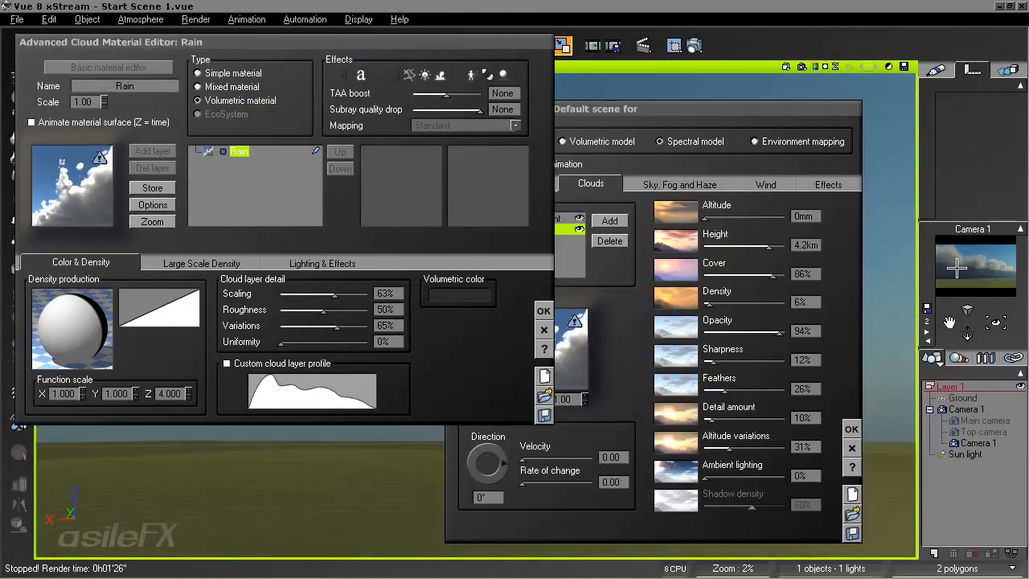
- Tint the Rain volumetric color slightly blue with red 42, green 44 and blue 45, accept all edits and test-render the camera view
{"action": "right_click", "coordinate": [467, 299]}
{"action": "left_click", "coordinate": [486, 306]}
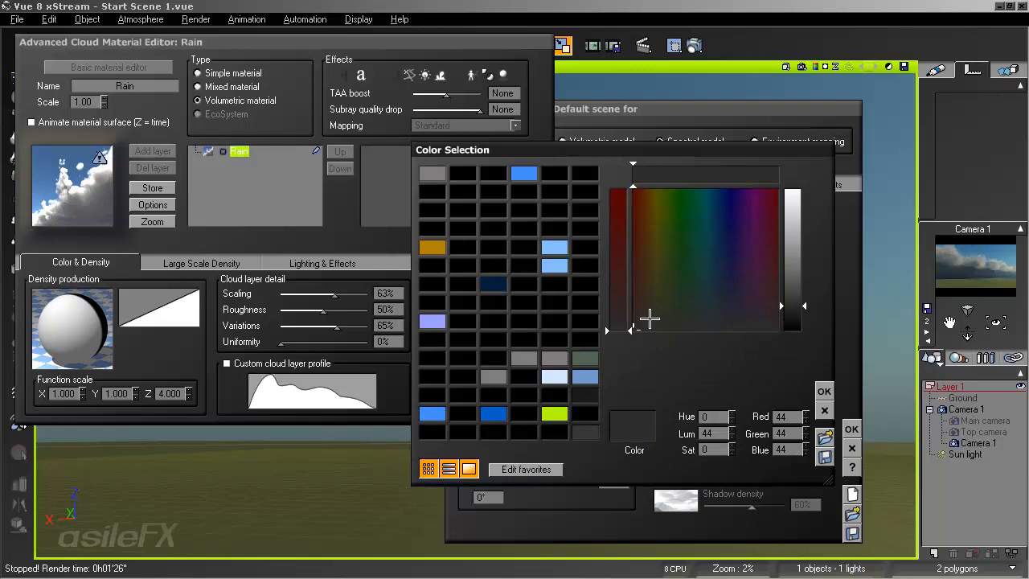
{"action": "mouse_move", "coordinate": [700, 324]}
{"action": "left_mouse_down"}
{"action": "mouse_move", "coordinate": [723, 321]}
{"action": "mouse_move", "coordinate": [712, 325]}
{"action": "left_mouse_up"}
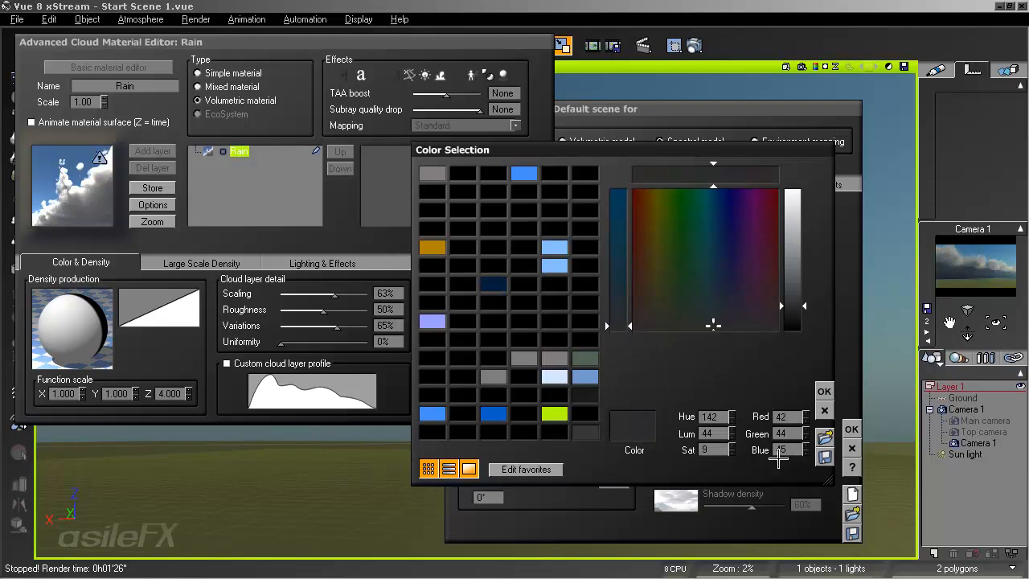
{"action": "left_click", "coordinate": [824, 390]}
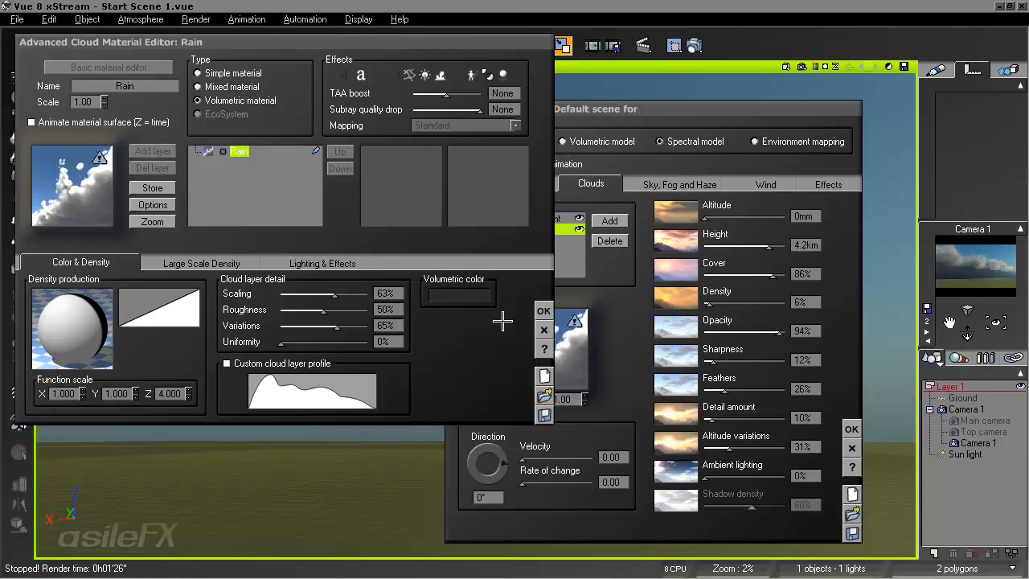
{"action": "left_click", "coordinate": [543, 310]}
{"action": "left_click", "coordinate": [845, 427]}
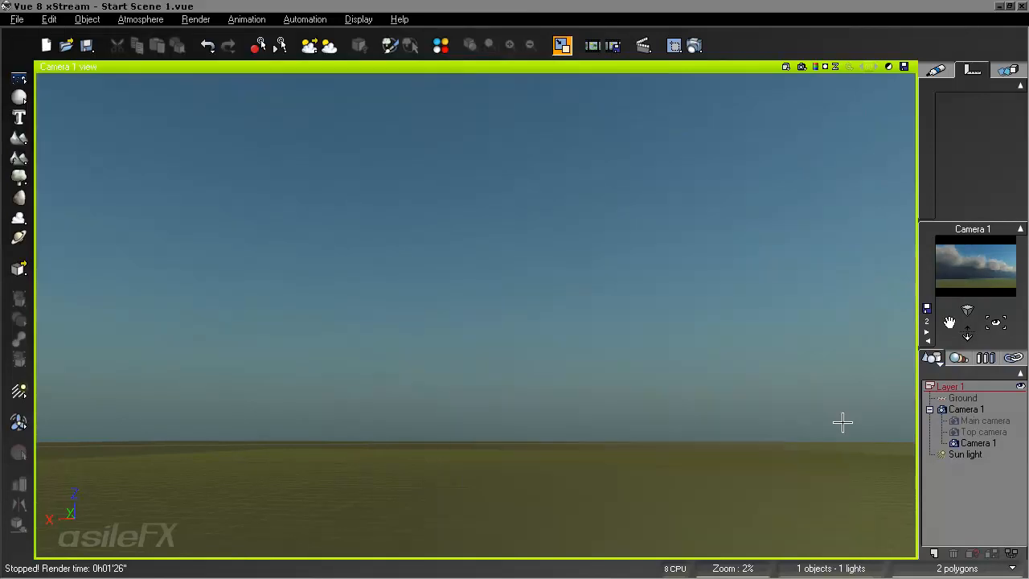
{"action": "left_click", "coordinate": [801, 67]}
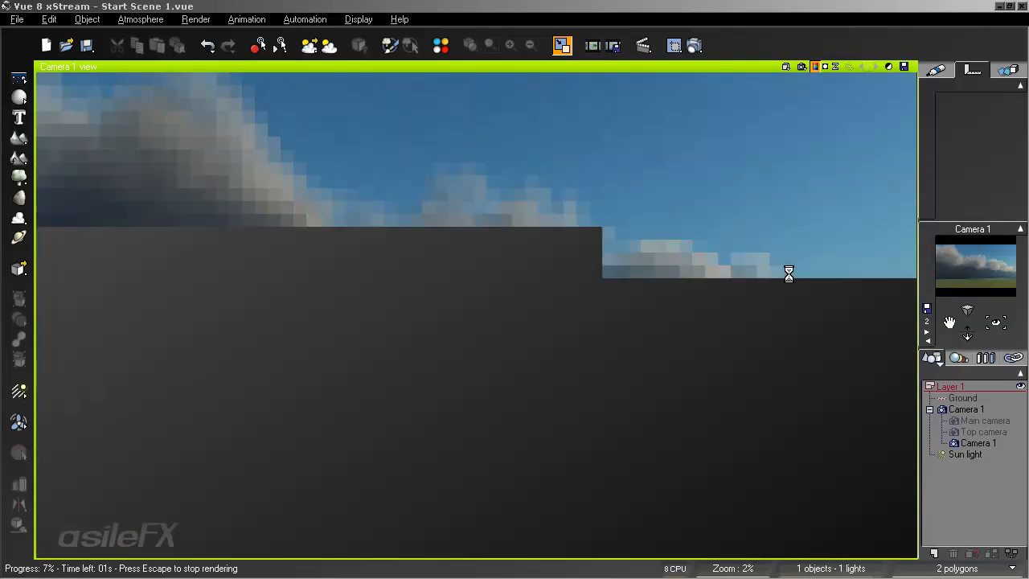
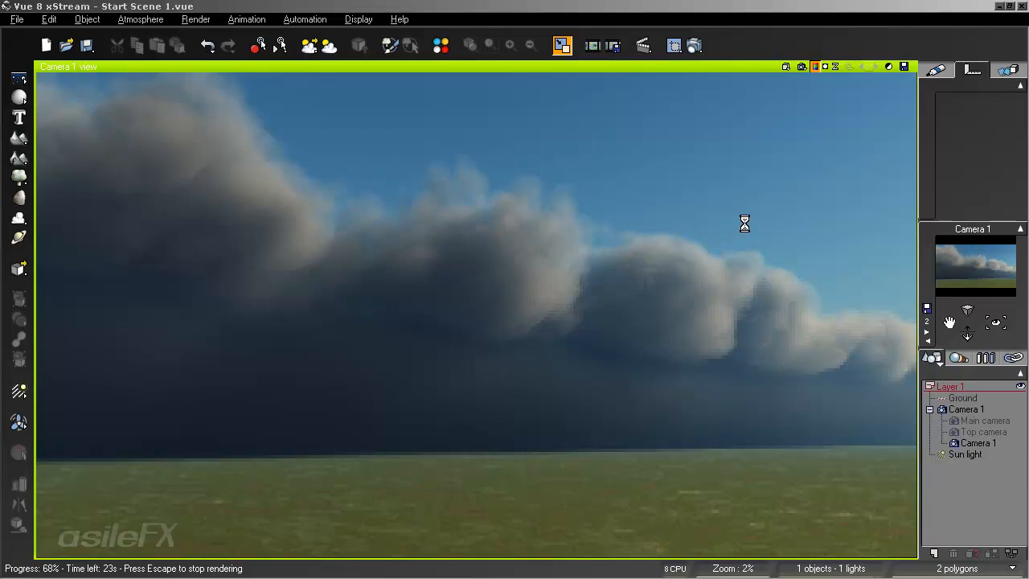
- Stop the render and mute the atmosphere's sky color to a grey-blue with red 122, green 135 and blue 152
{"action": "key", "text": "Escape"}
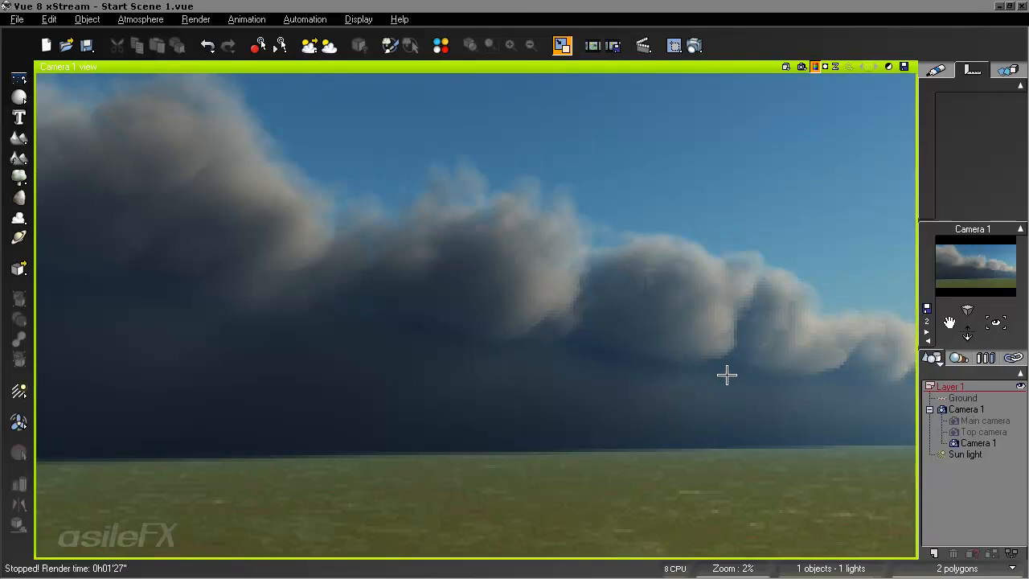
{"action": "left_click", "coordinate": [161, 19]}
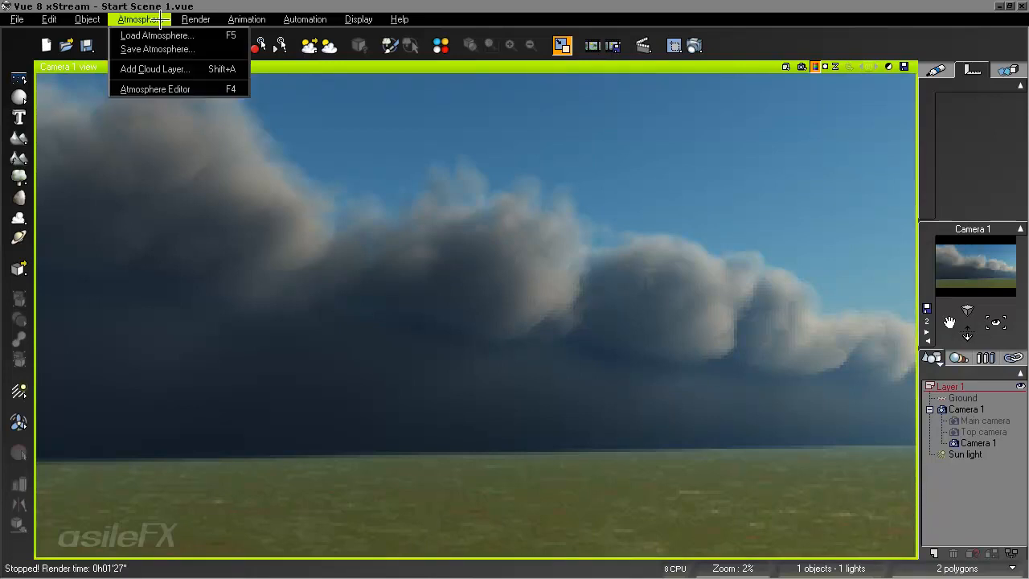
{"action": "left_click", "coordinate": [155, 89]}
{"action": "left_click", "coordinate": [679, 185]}
{"action": "right_click", "coordinate": [796, 216]}
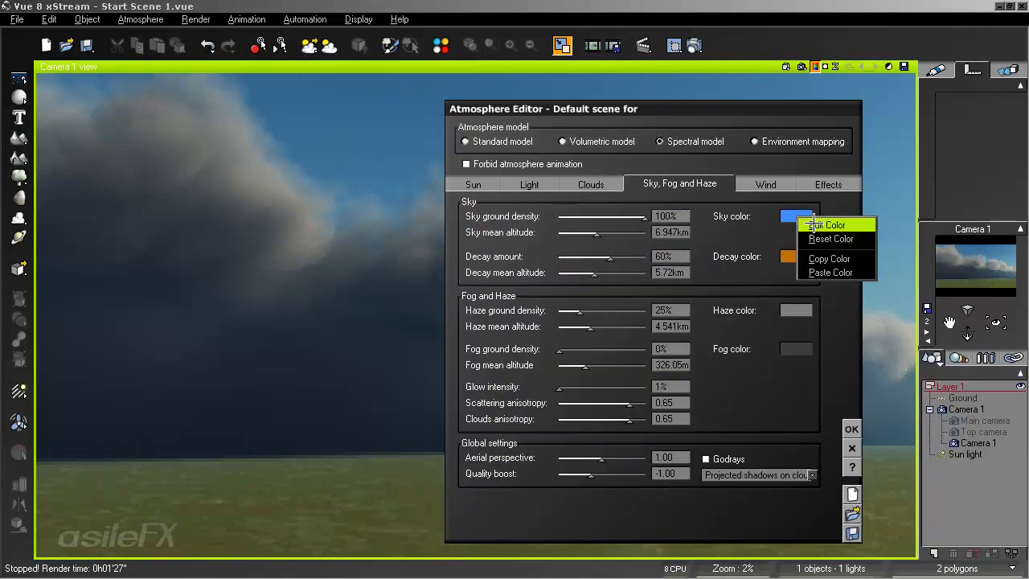
{"action": "left_click", "coordinate": [813, 220]}
{"action": "left_click", "coordinate": [617, 283]}
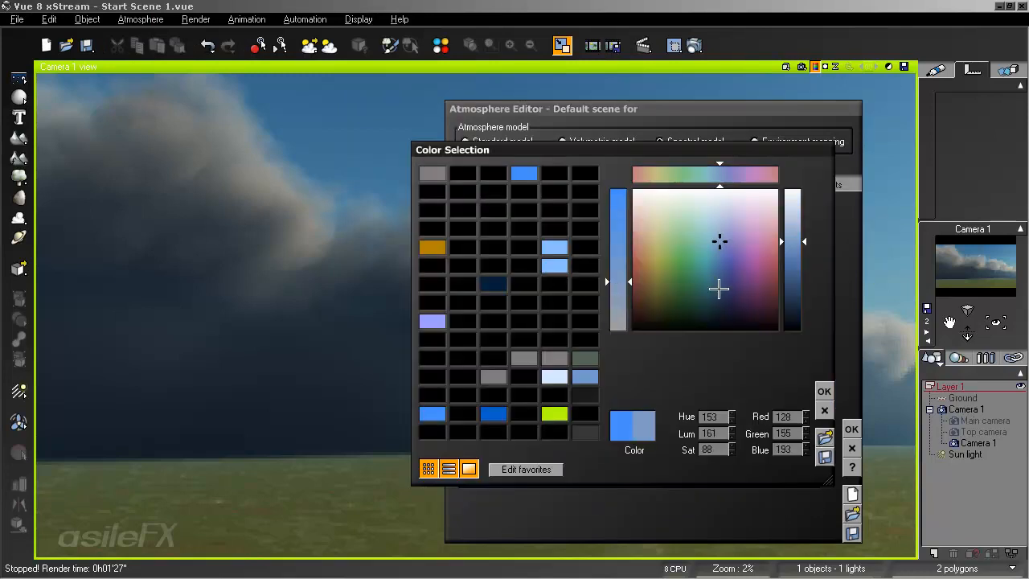
{"action": "left_click", "coordinate": [798, 254]}
{"action": "left_click", "coordinate": [615, 307]}
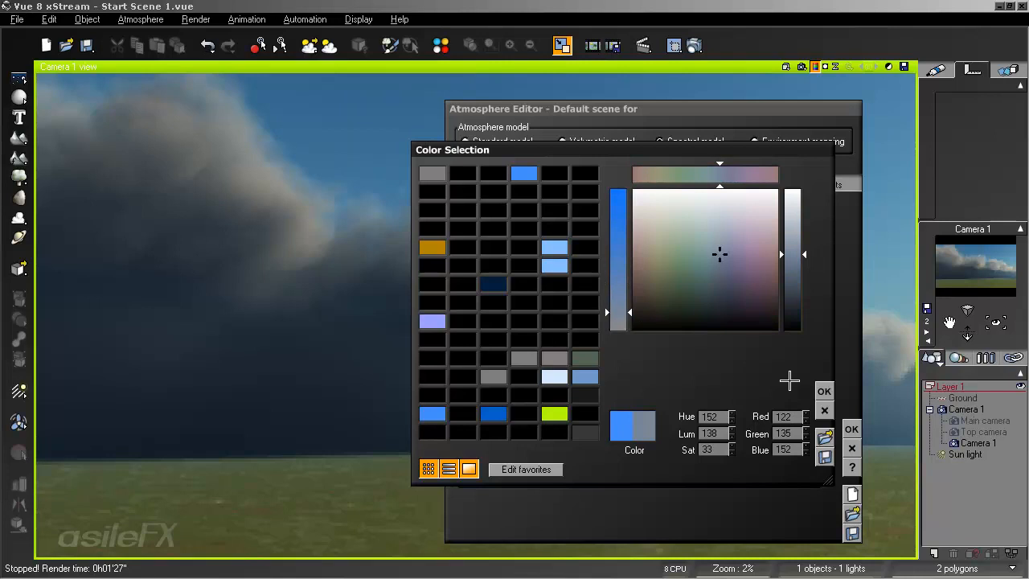
{"action": "left_click", "coordinate": [824, 391]}
- Mute the sky's decay color to a greyish brown with red 120, green 97 and blue 67, and accept the atmosphere edits
{"action": "right_click", "coordinate": [796, 257]}
{"action": "left_click", "coordinate": [813, 261]}
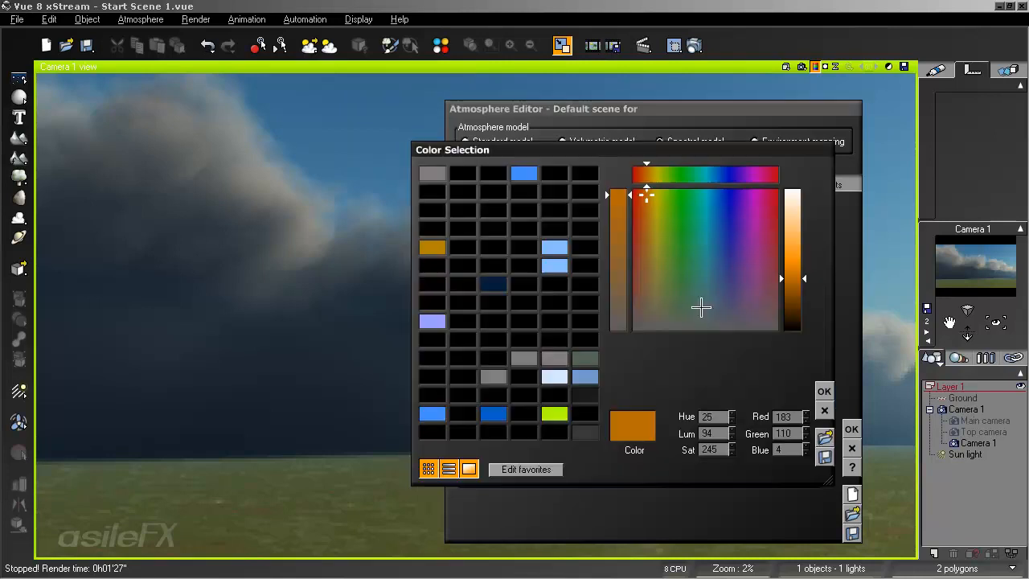
{"action": "left_click", "coordinate": [616, 292]}
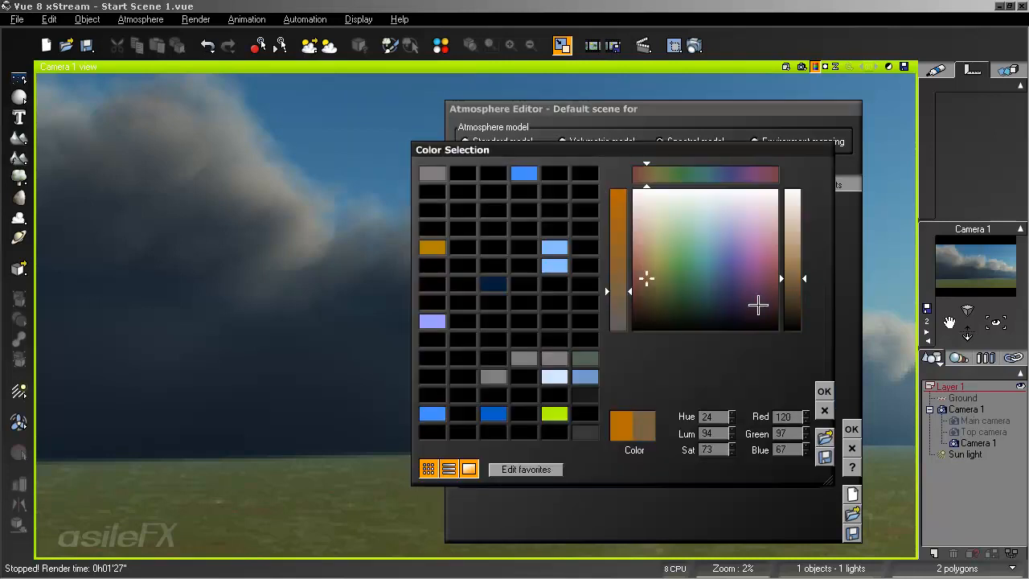
{"action": "left_click", "coordinate": [823, 390]}
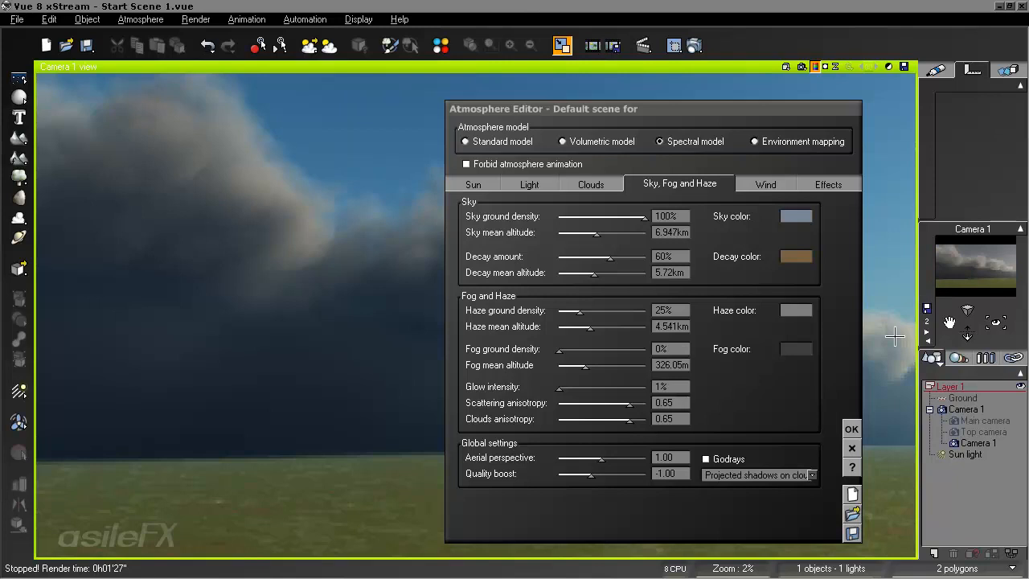
{"action": "left_click", "coordinate": [850, 428]}
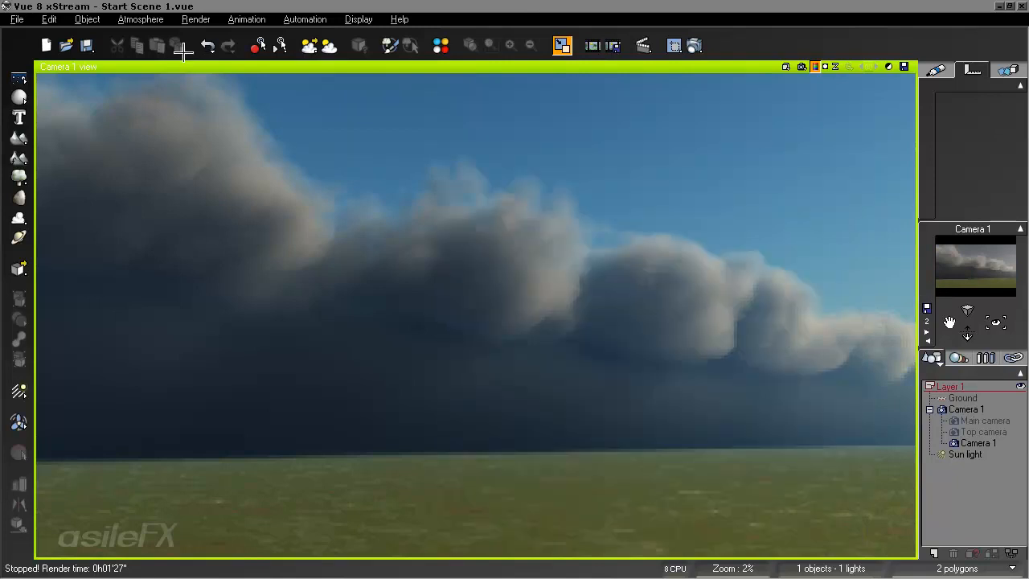
- Reposition the sun light low behind the cloud front, near the middle of the camera view, and run a test render
{"action": "right_click_drag", "start_coordinate": [612, 275], "coordinate": [456, 260]}
{"action": "right_click_drag", "start_coordinate": [812, 250], "coordinate": [815, 196]}
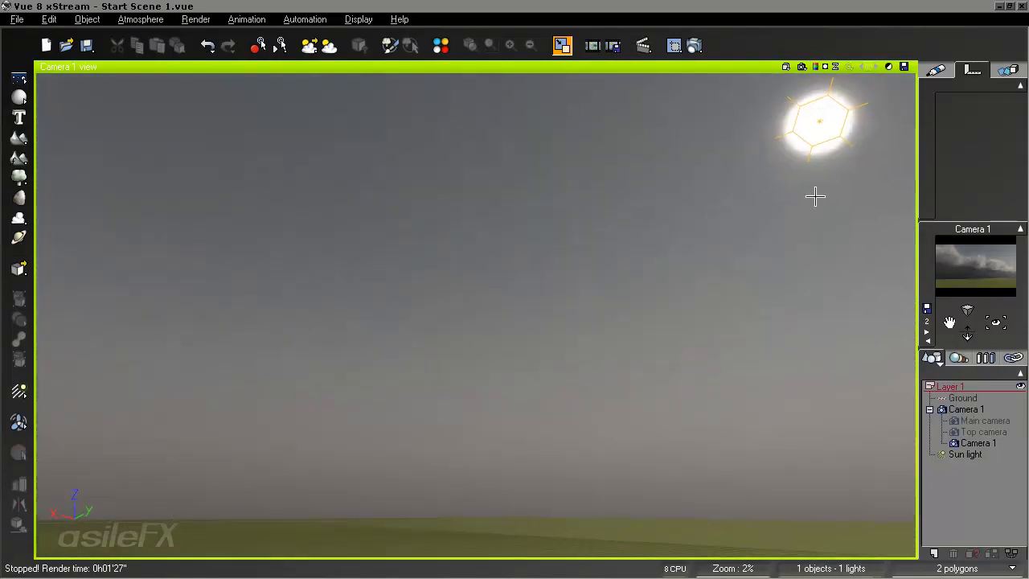
{"action": "left_click", "coordinate": [838, 133]}
{"action": "left_click", "coordinate": [935, 75]}
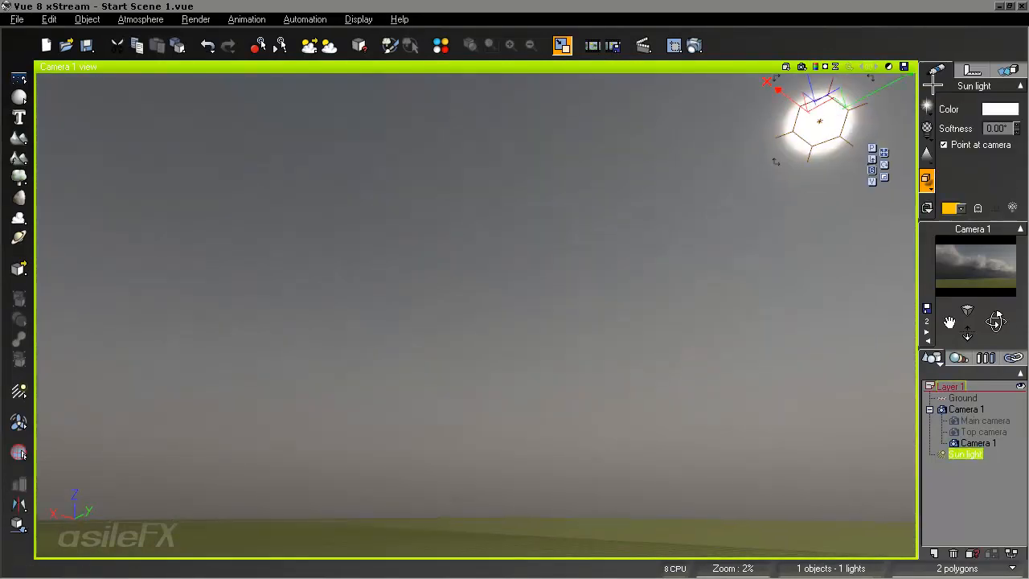
{"action": "left_click_drag", "start_coordinate": [834, 144], "coordinate": [274, 288]}
{"action": "right_click_drag", "start_coordinate": [530, 292], "coordinate": [796, 292]}
{"action": "right_click_drag", "start_coordinate": [669, 339], "coordinate": [643, 300]}
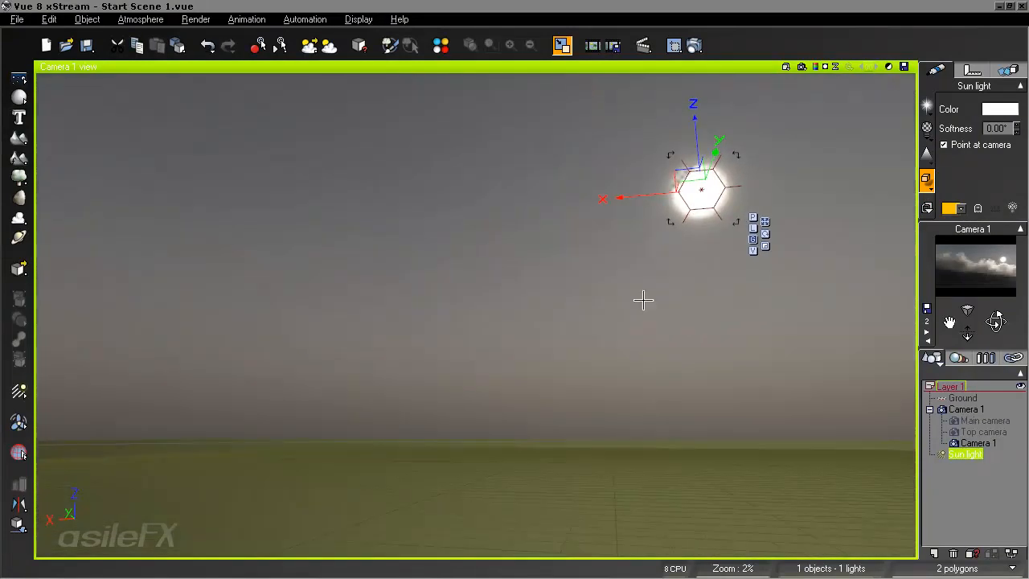
{"action": "left_click_drag", "start_coordinate": [714, 205], "coordinate": [480, 198]}
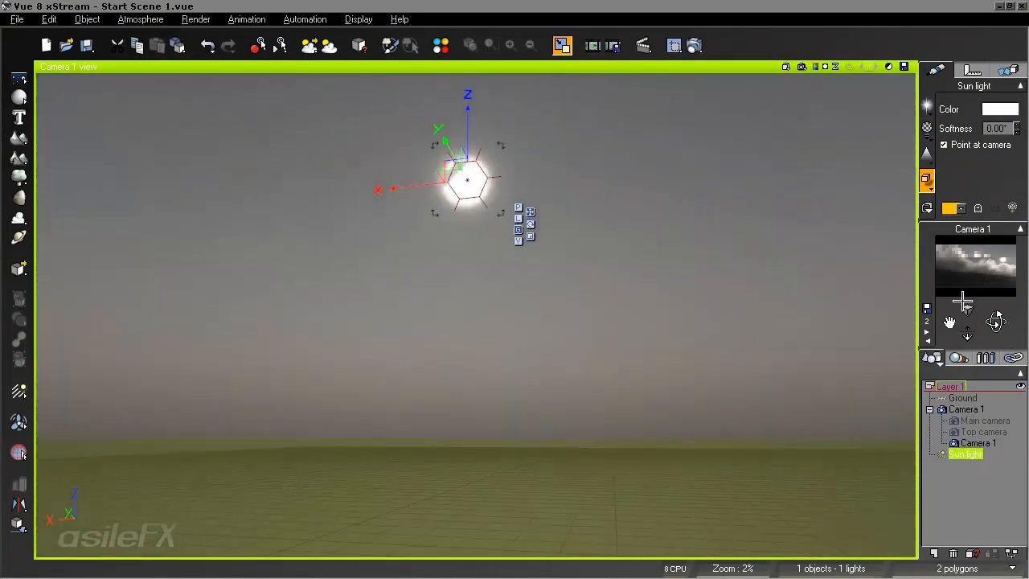
{"action": "right_click_drag", "start_coordinate": [623, 334], "coordinate": [647, 319]}
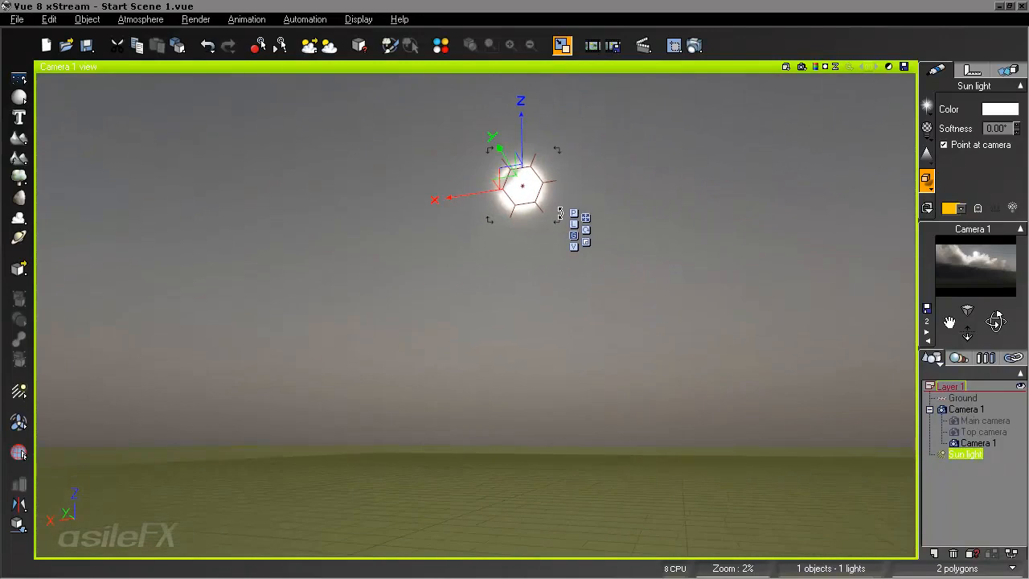
{"action": "left_click_drag", "start_coordinate": [522, 202], "coordinate": [492, 250]}
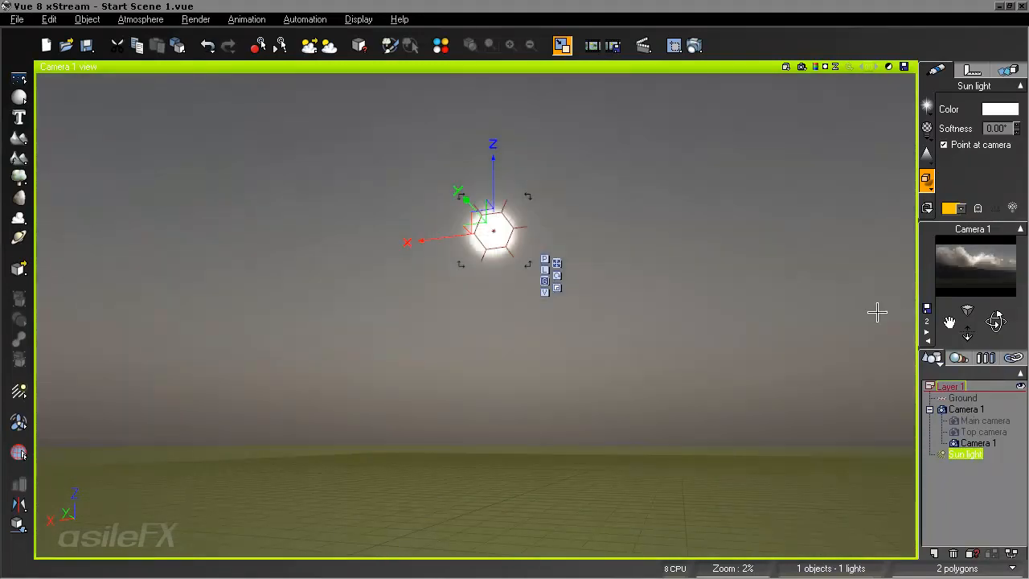
{"action": "left_click", "coordinate": [814, 67]}
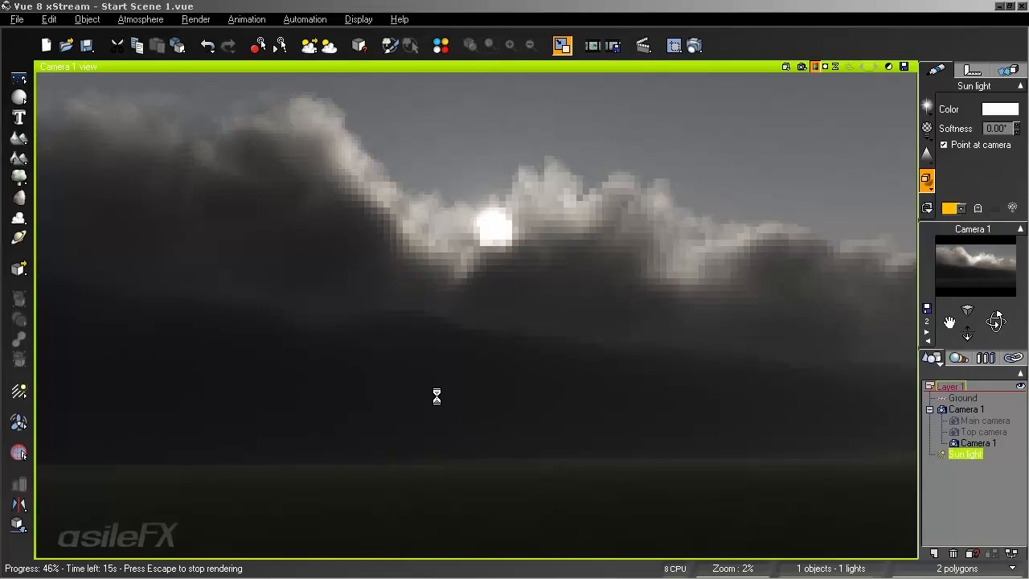
{"action": "key", "text": "Escape"}
- Set the Rain cloud layer's density to 1% and accept the atmosphere edits
{"action": "left_click", "coordinate": [137, 20]}
{"action": "left_click", "coordinate": [154, 89]}
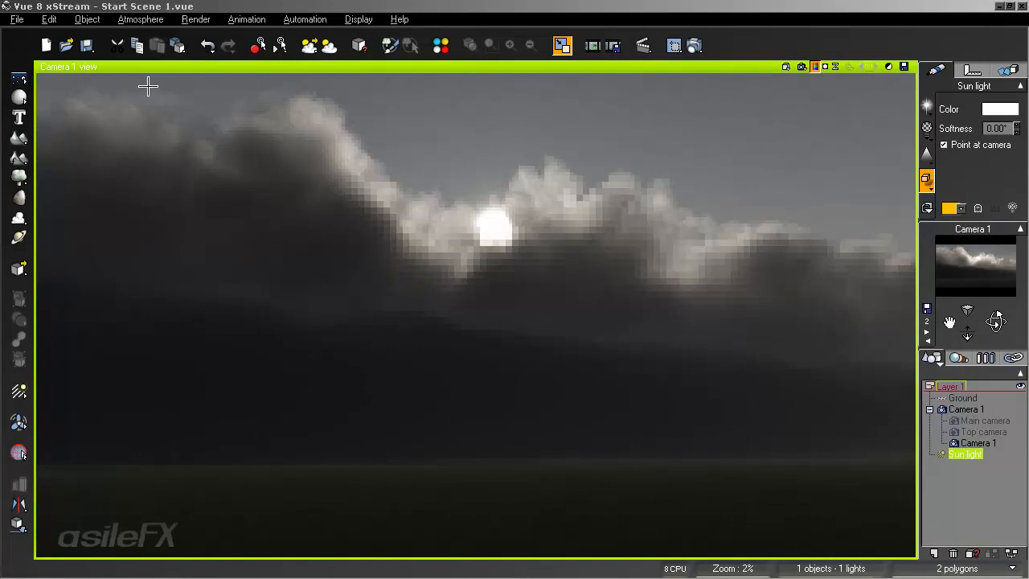
{"action": "left_click", "coordinate": [587, 184]}
{"action": "left_click", "coordinate": [522, 229]}
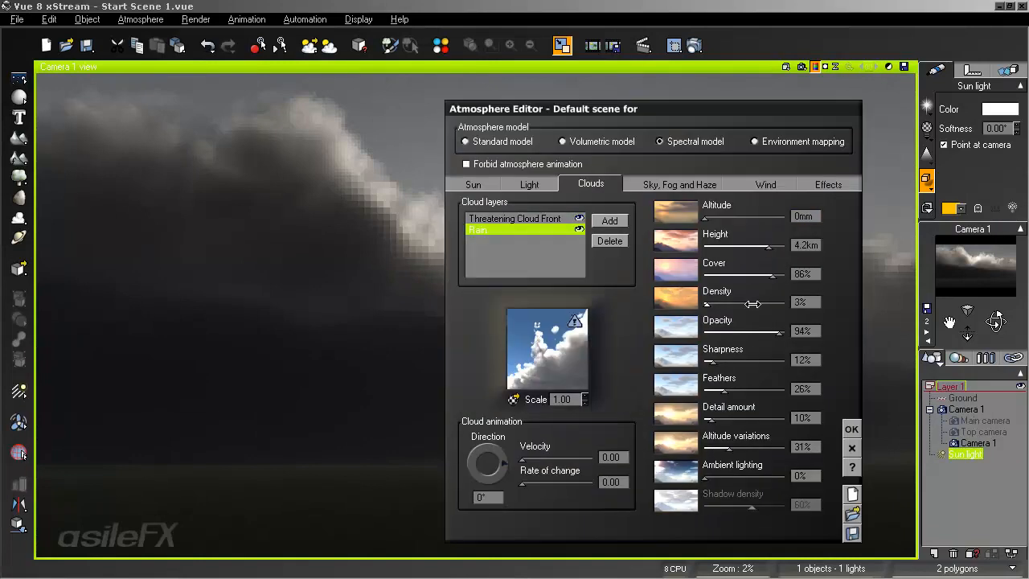
{"action": "left_click_drag", "start_coordinate": [753, 304], "coordinate": [750, 304]}
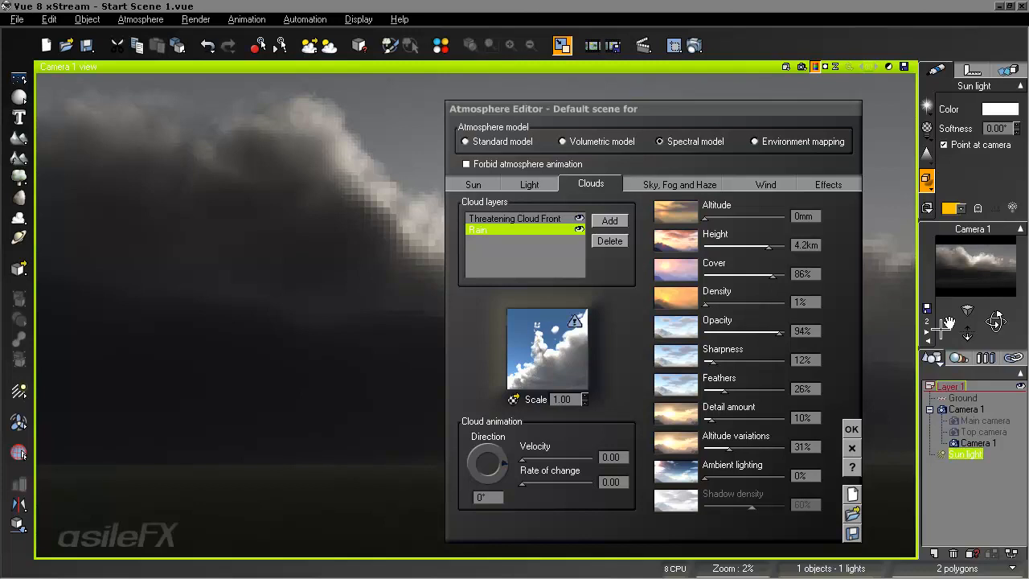
{"action": "left_click", "coordinate": [851, 428]}
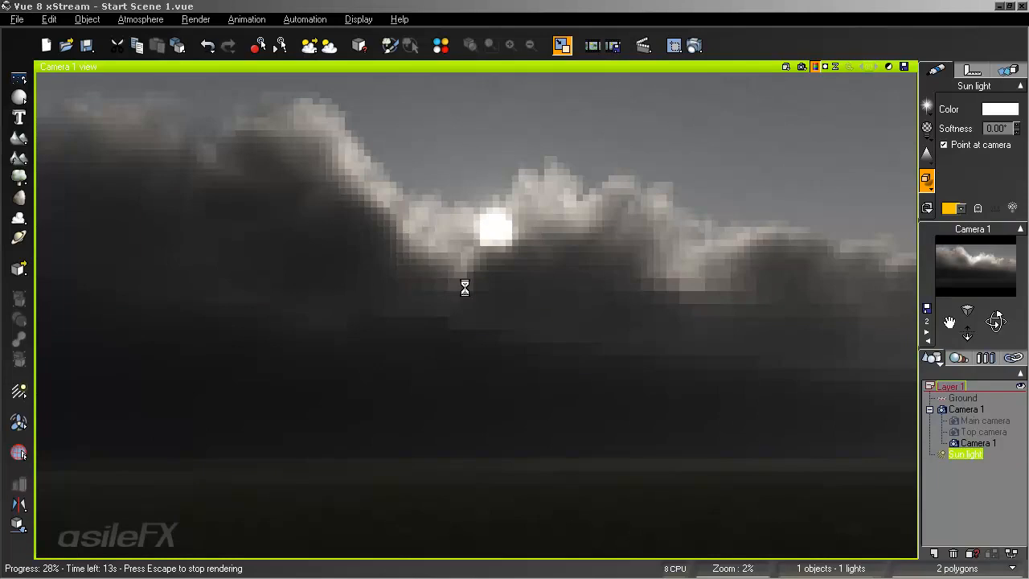
- Copy the volumetric color of the Threatening Cloud Front layer's cloud material
{"action": "left_click", "coordinate": [140, 20]}
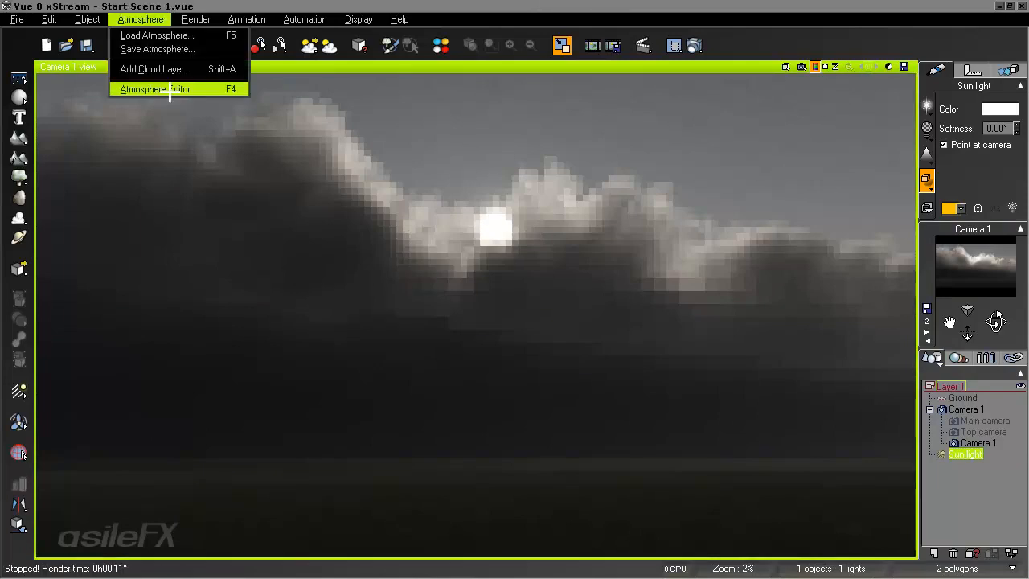
{"action": "left_click", "coordinate": [187, 88]}
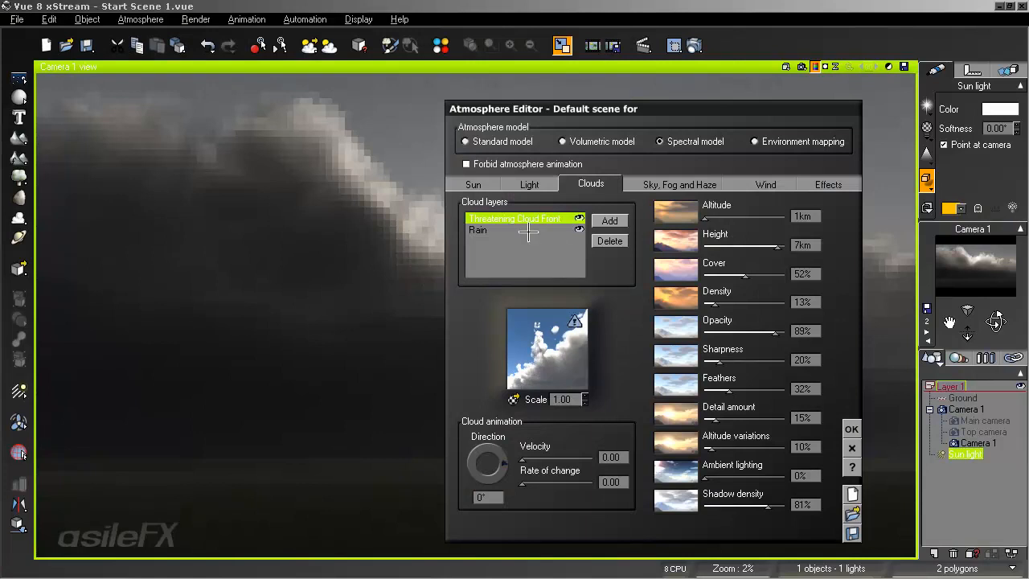
{"action": "right_click", "coordinate": [554, 322]}
{"action": "left_click", "coordinate": [561, 335]}
{"action": "right_click", "coordinate": [459, 295]}
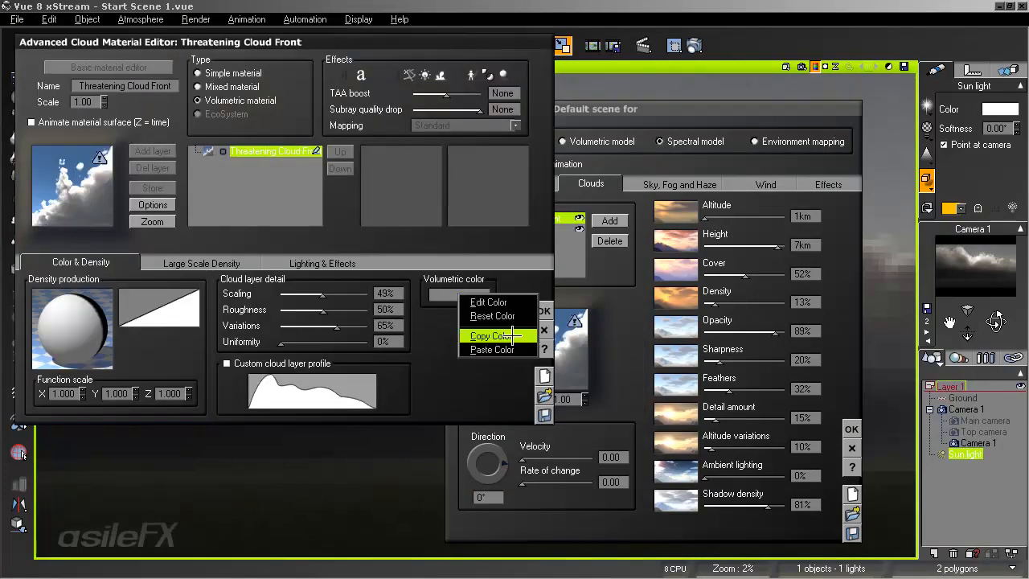
{"action": "left_click", "coordinate": [512, 336]}
{"action": "left_click", "coordinate": [544, 311]}
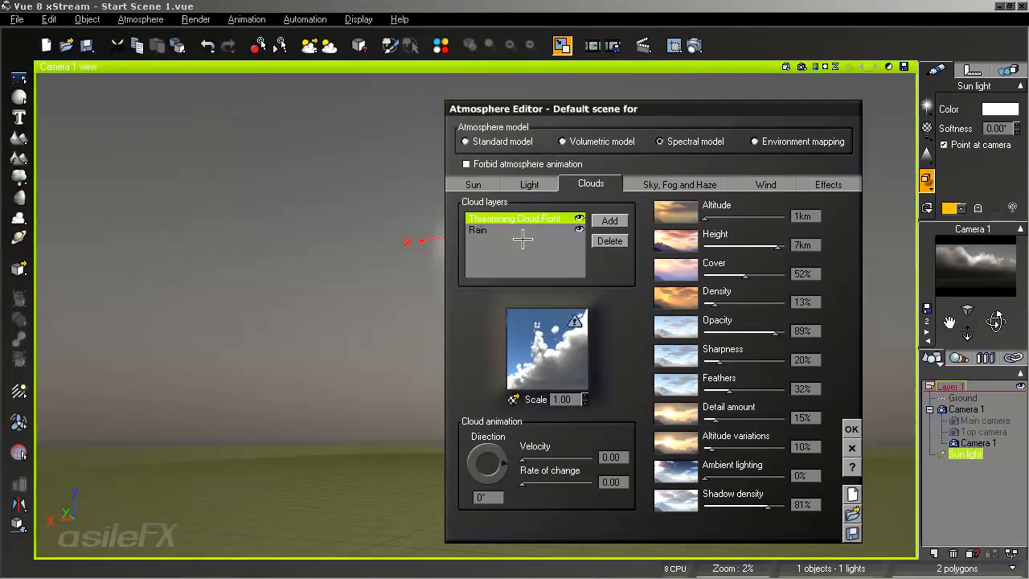
- Paste the copied color as the Rain material's volumetric color, accept the edits and test-render the camera view
{"action": "left_click", "coordinate": [523, 239]}
{"action": "right_click", "coordinate": [565, 338]}
{"action": "left_click", "coordinate": [578, 351]}
{"action": "right_click", "coordinate": [466, 293]}
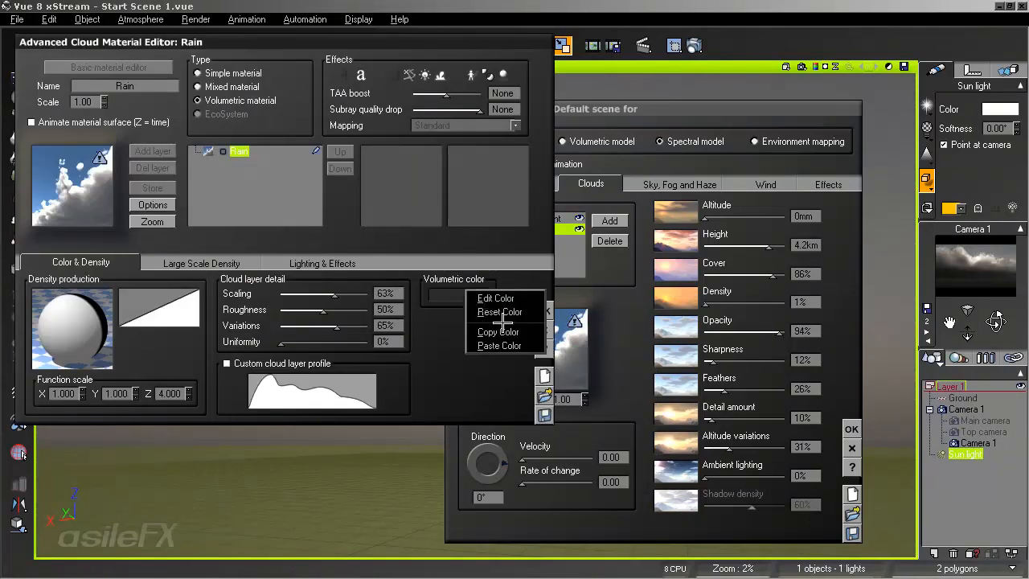
{"action": "left_click", "coordinate": [507, 345]}
{"action": "left_click", "coordinate": [546, 311]}
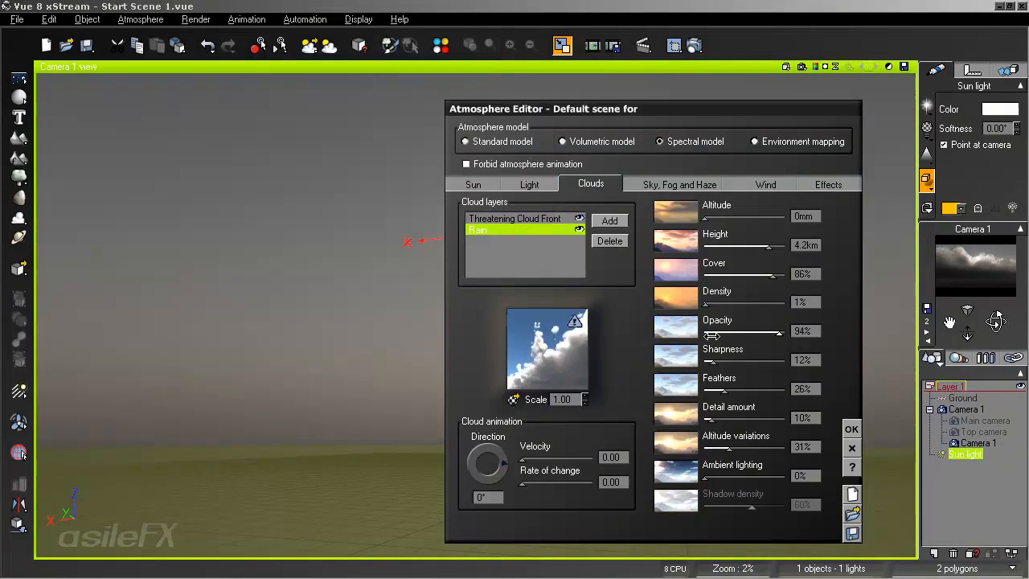
{"action": "left_click", "coordinate": [852, 428]}
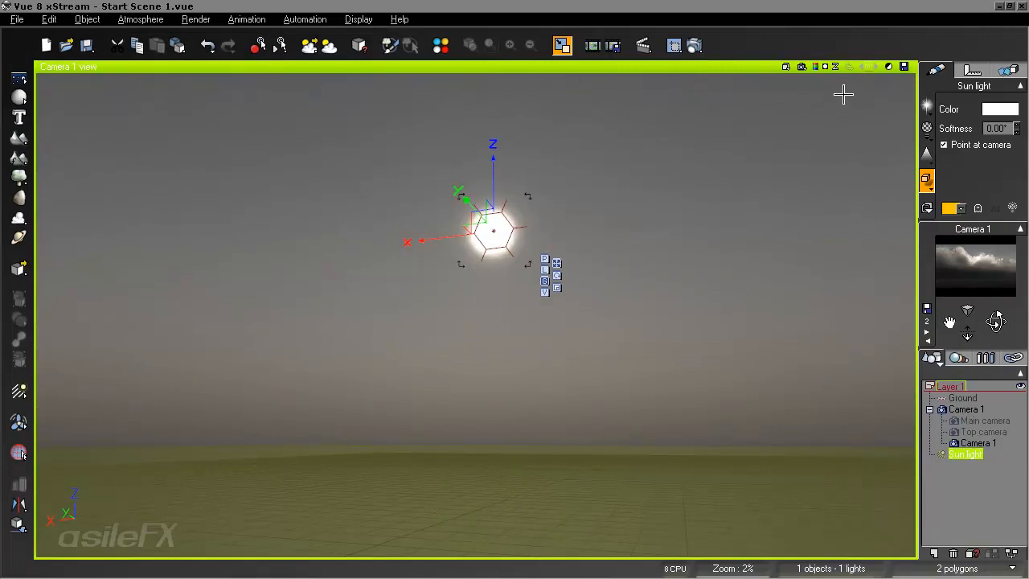
{"action": "left_click", "coordinate": [814, 67]}
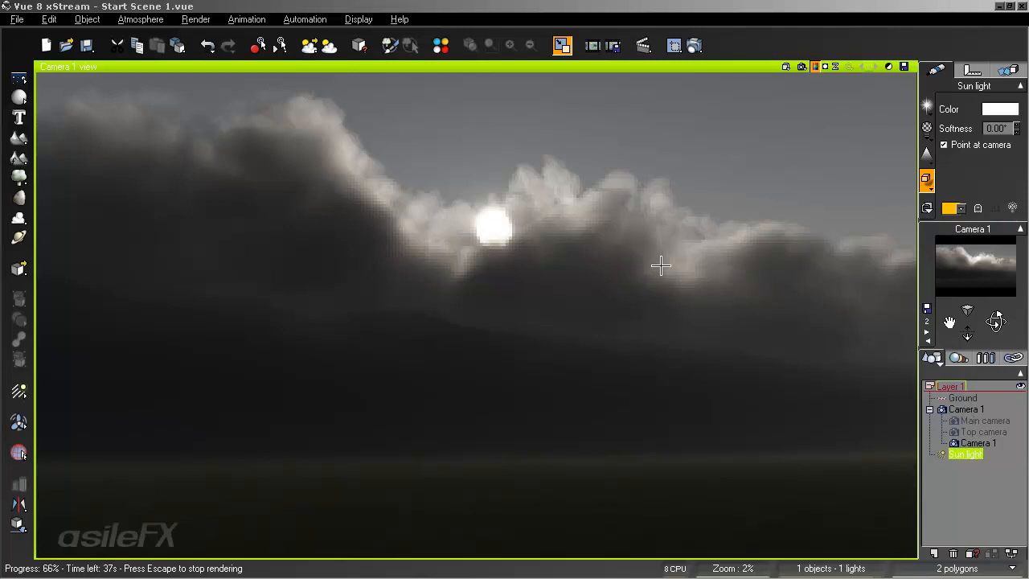
{"action": "key", "text": "Escape"}
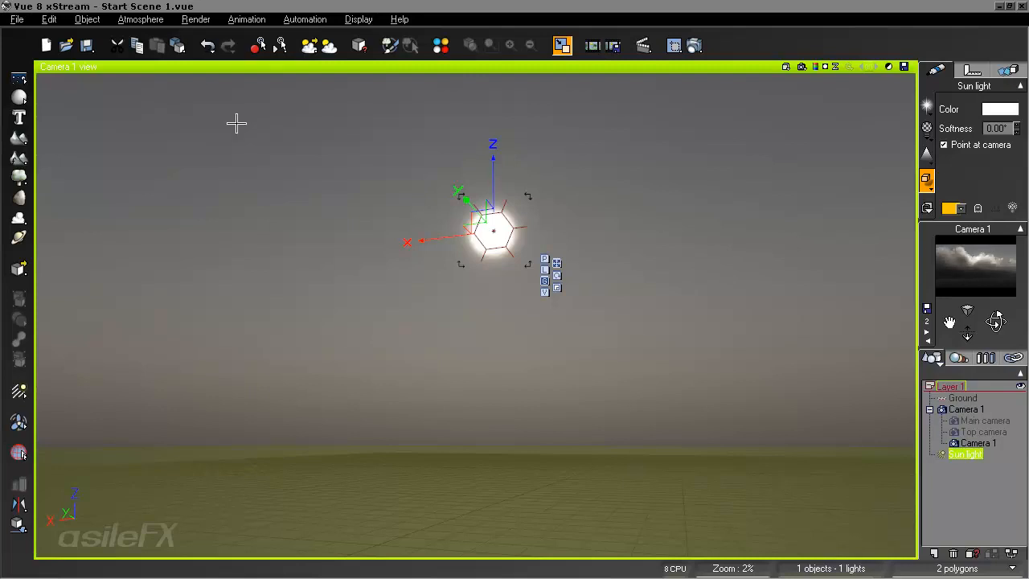
- Review the lighting and effects settings of the Threatening Cloud Front material
{"action": "left_click", "coordinate": [164, 19]}
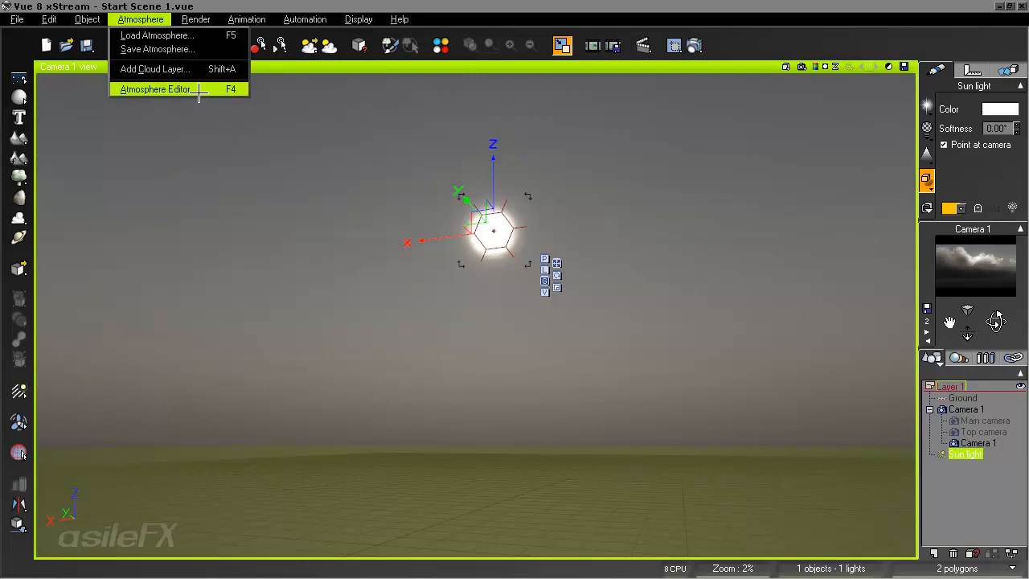
{"action": "left_click", "coordinate": [199, 89]}
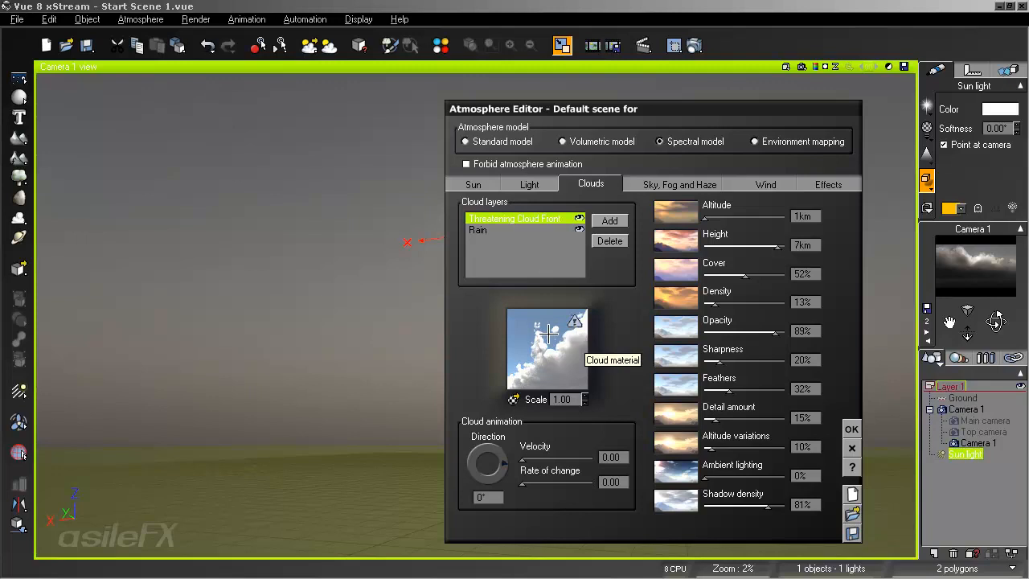
{"action": "right_click", "coordinate": [553, 343]}
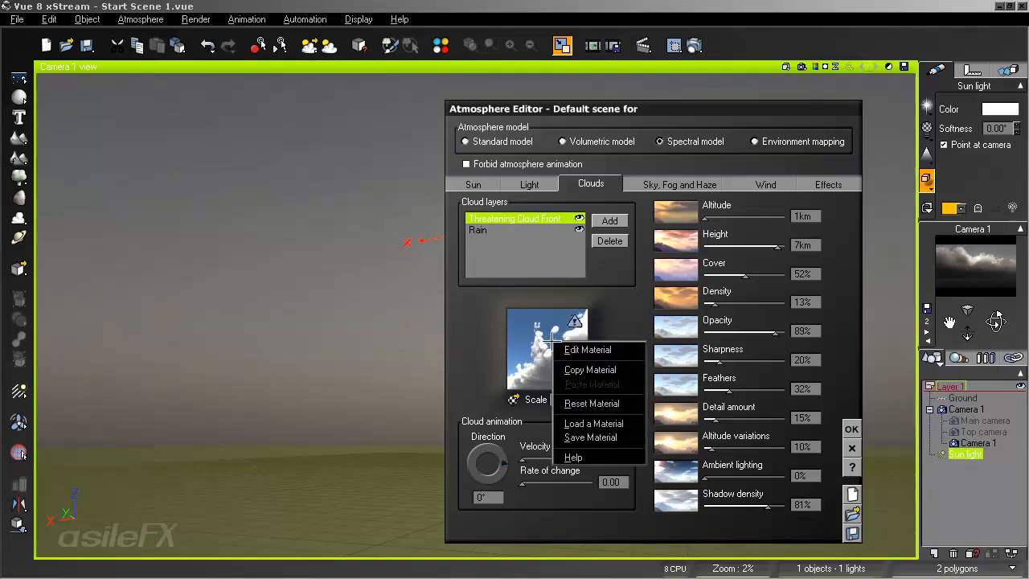
{"action": "left_click", "coordinate": [577, 349]}
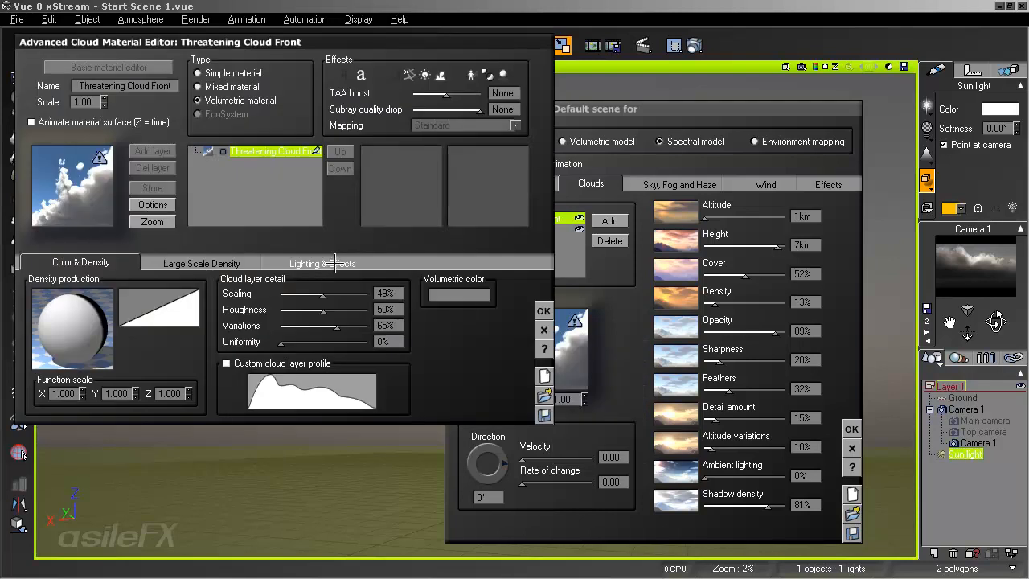
{"action": "left_click", "coordinate": [297, 261]}
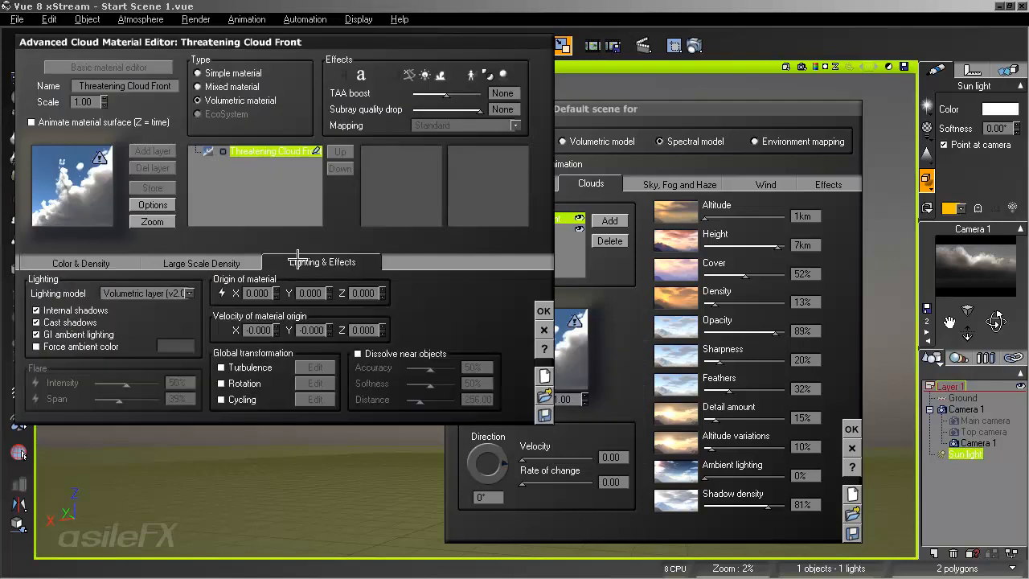
{"action": "left_click", "coordinate": [543, 310]}
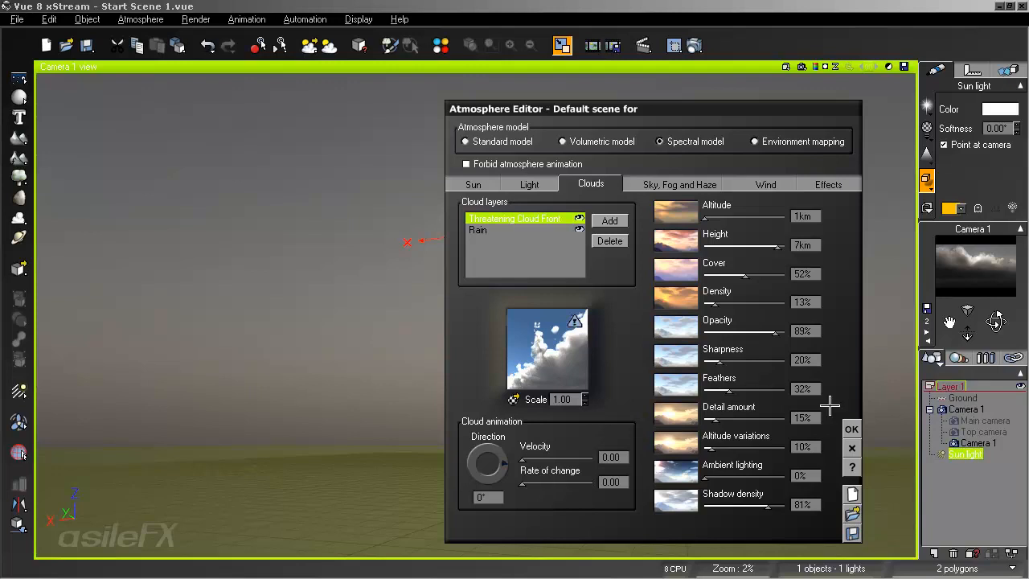
- Accept the current atmosphere edits and add another Threatening Cloud Front cloud layer to the atmosphere
{"action": "left_click", "coordinate": [850, 428]}
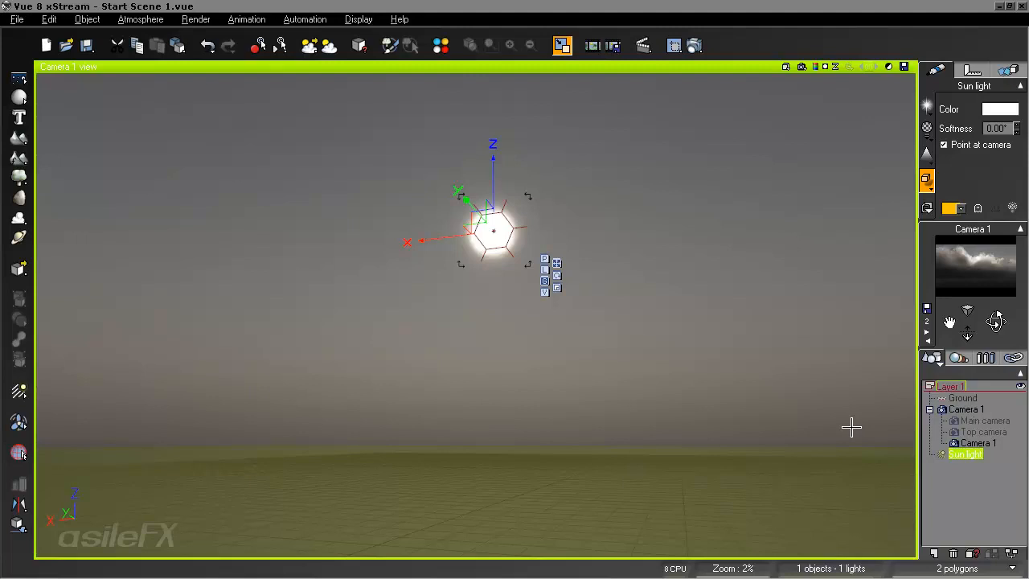
{"action": "left_click", "coordinate": [159, 19]}
{"action": "left_click", "coordinate": [163, 93]}
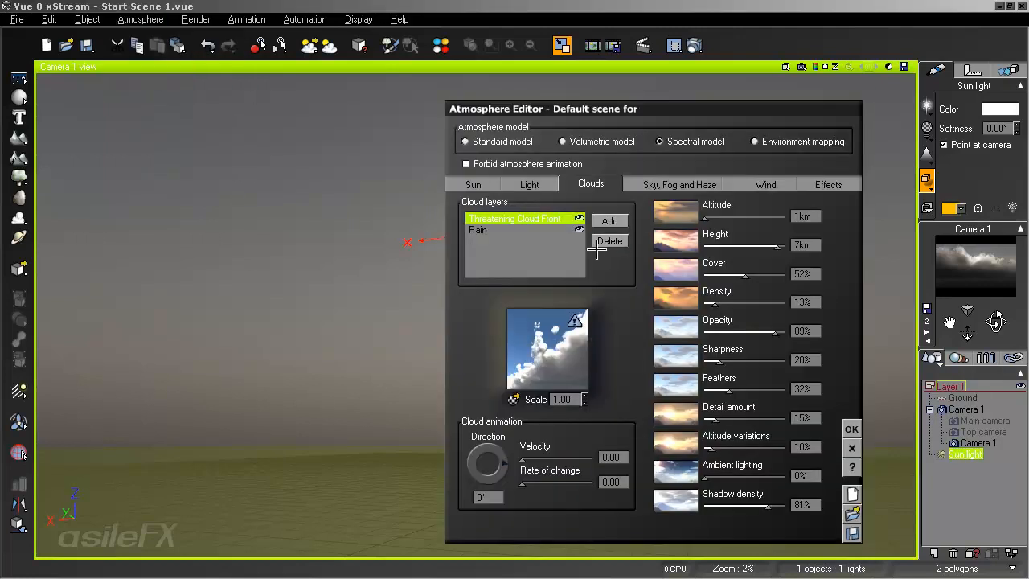
{"action": "left_click", "coordinate": [609, 221]}
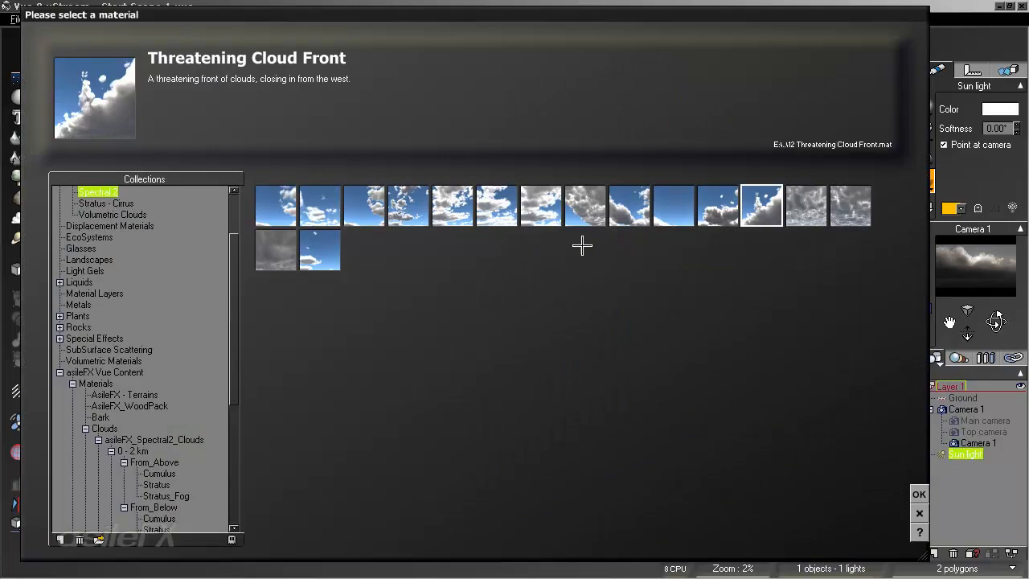
{"action": "key", "text": "Return"}
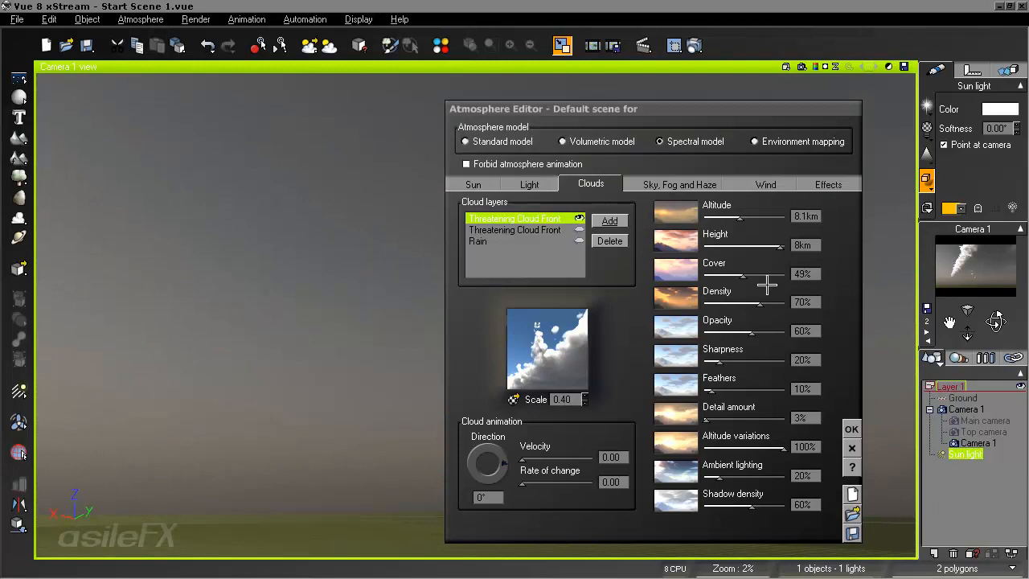
- Raise the new Threatening Cloud Front layer's cover to 100% and lower its altitude to 1 km
{"action": "left_click_drag", "start_coordinate": [742, 275], "coordinate": [773, 275]}
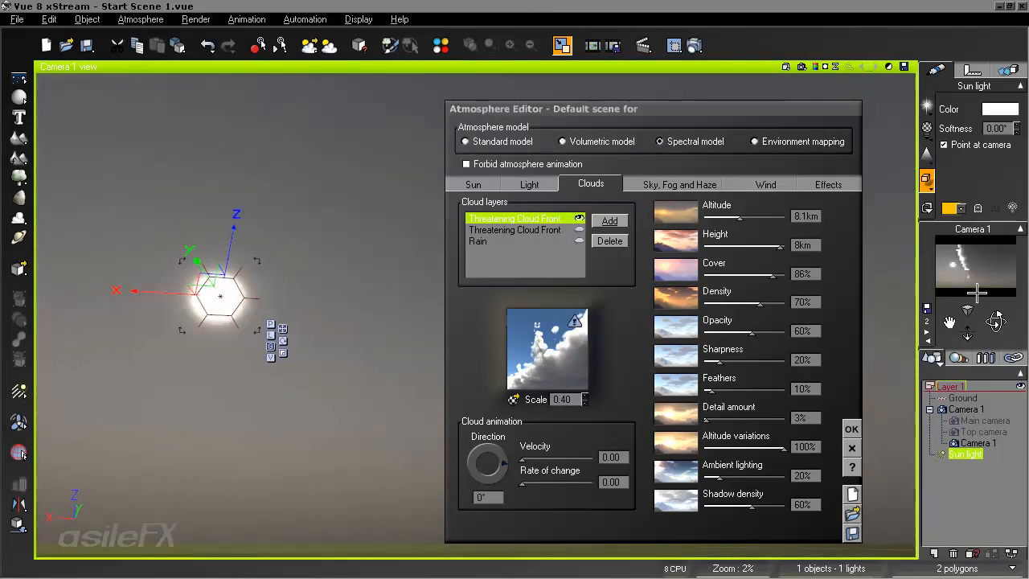
{"action": "left_click_drag", "start_coordinate": [773, 276], "coordinate": [785, 276]}
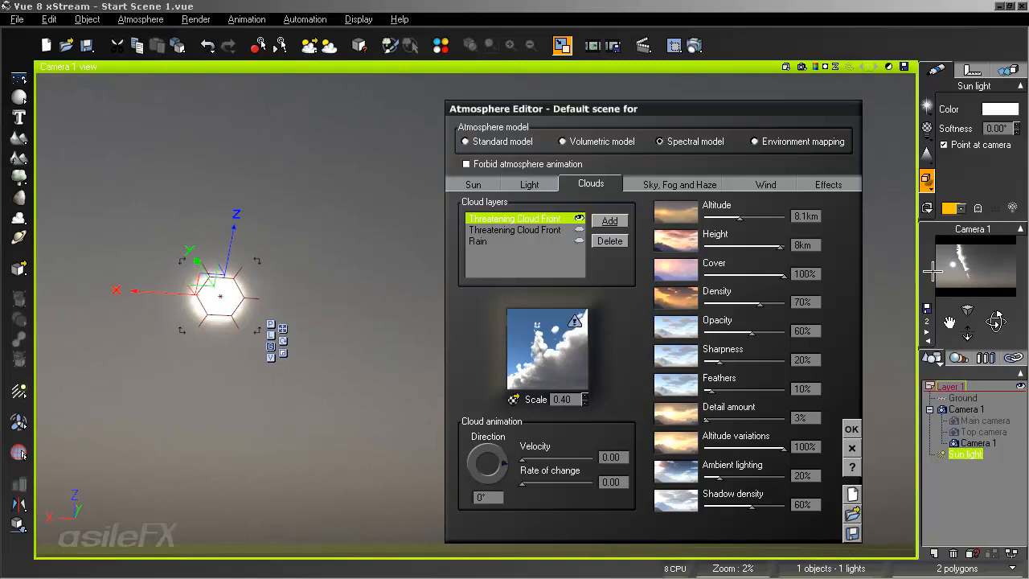
{"action": "right_click_drag", "start_coordinate": [435, 321], "coordinate": [411, 333]}
{"action": "left_click_drag", "start_coordinate": [740, 218], "coordinate": [704, 218]}
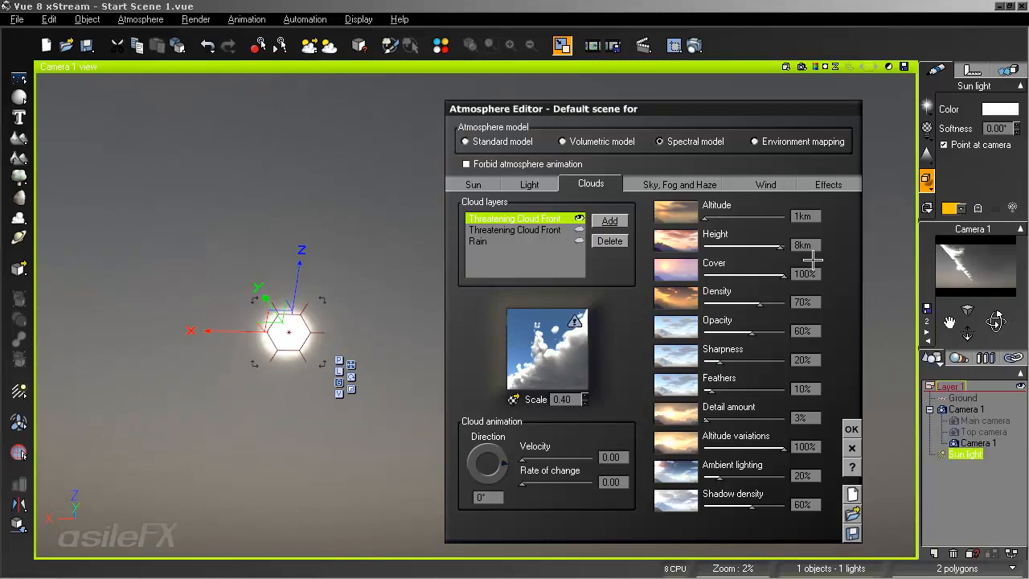
{"action": "right_click_drag", "start_coordinate": [315, 375], "coordinate": [386, 335]}
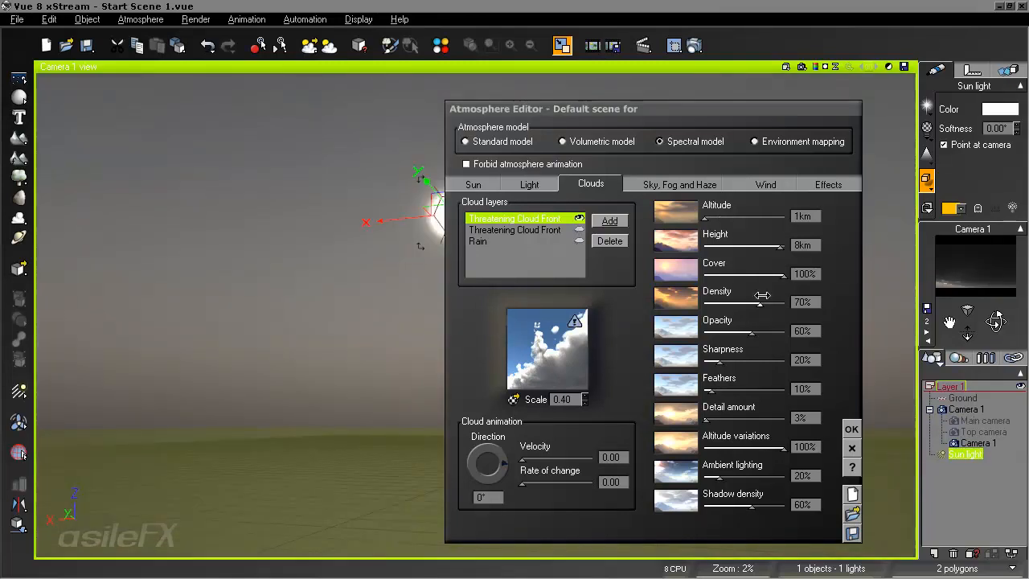
- Set the new cloud layer's cover to 54%, detail amount to 10%, height to 4 km and altitude variations to 20%
{"action": "left_click_drag", "start_coordinate": [784, 275], "coordinate": [748, 275]}
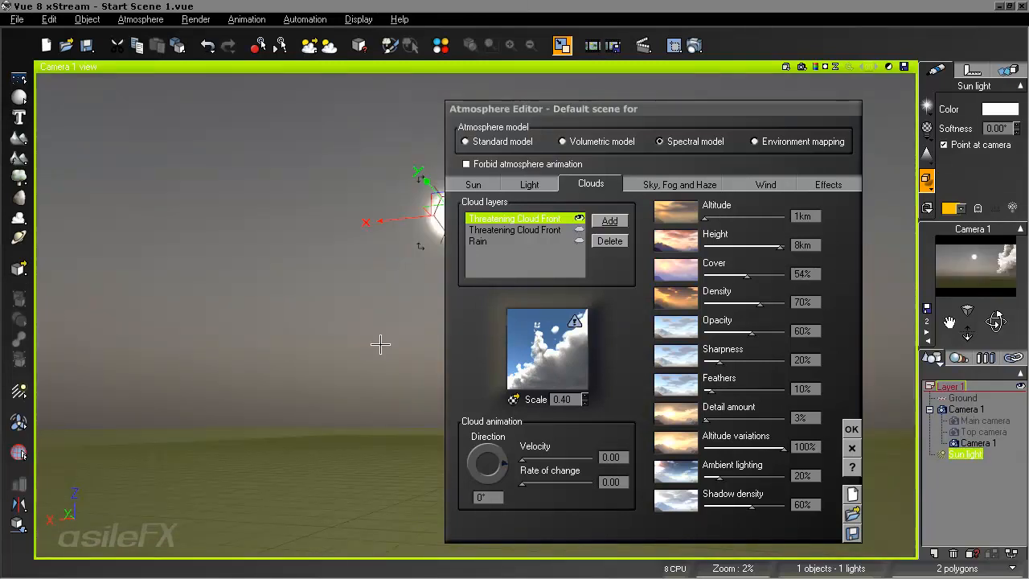
{"action": "right_click_drag", "start_coordinate": [380, 344], "coordinate": [338, 341]}
{"action": "left_click_drag", "start_coordinate": [730, 418], "coordinate": [737, 418]}
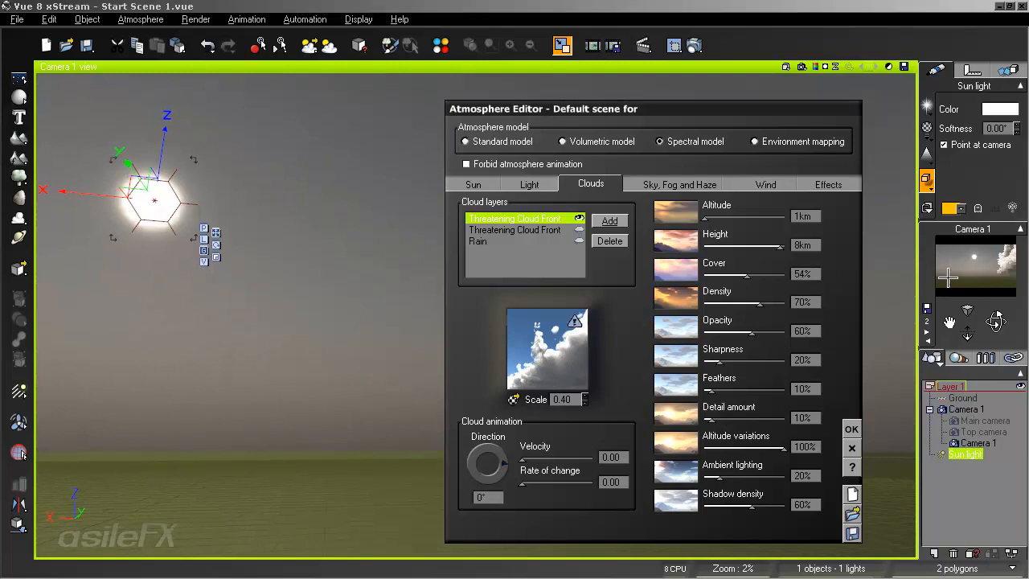
{"action": "right_click_drag", "start_coordinate": [399, 324], "coordinate": [358, 324]}
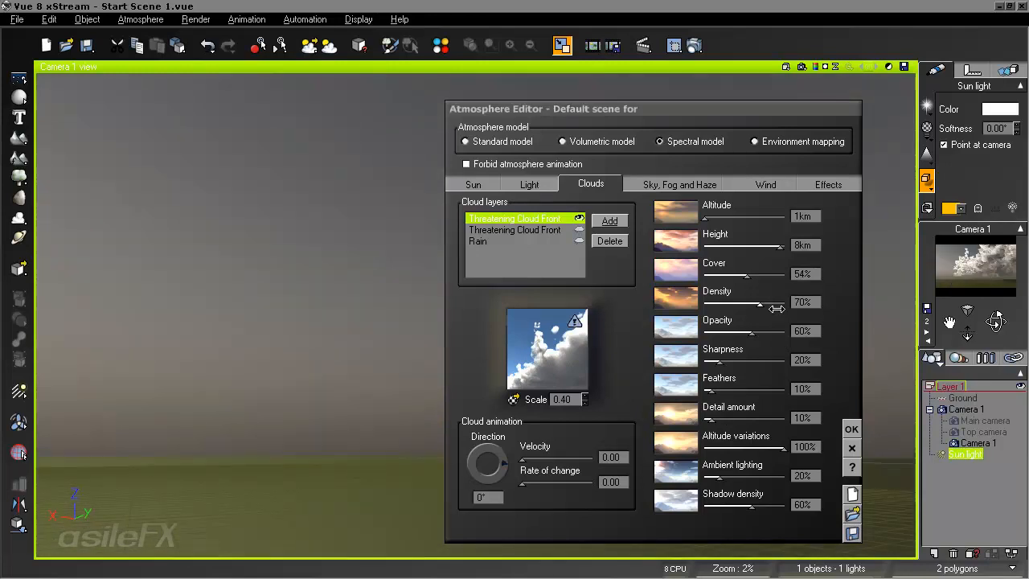
{"action": "left_click_drag", "start_coordinate": [779, 246], "coordinate": [766, 245]}
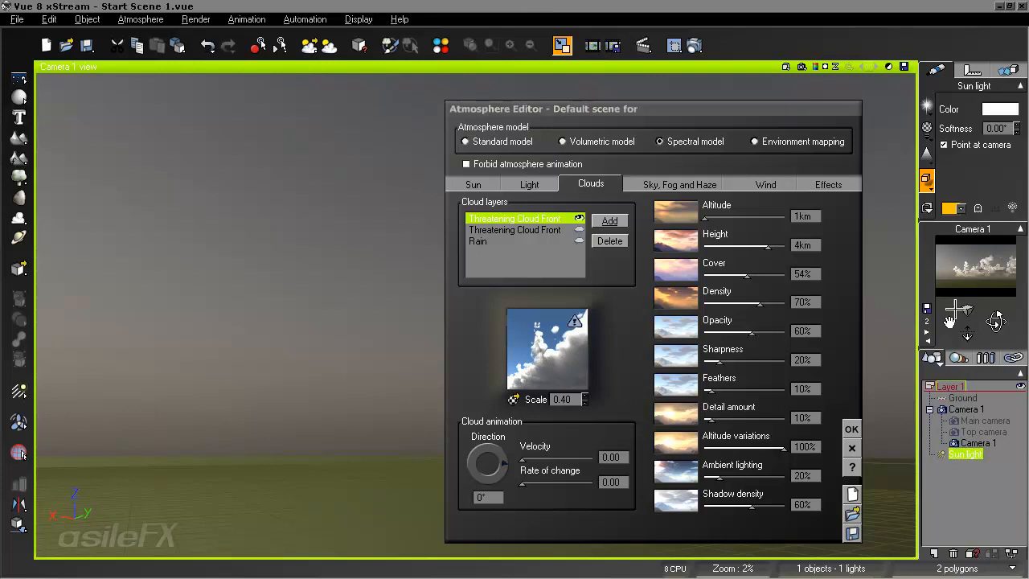
{"action": "left_click_drag", "start_coordinate": [783, 446], "coordinate": [719, 447]}
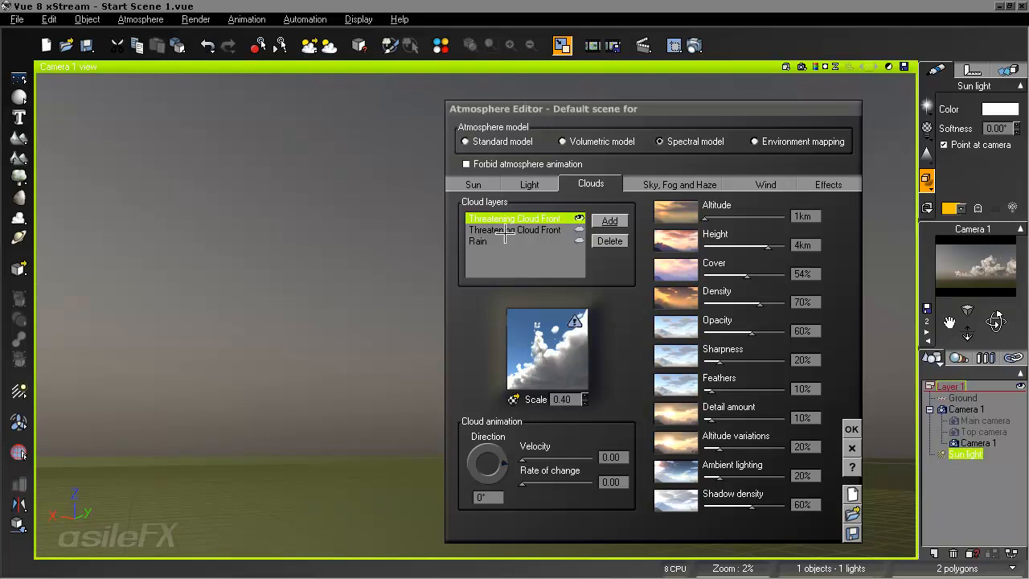
- Delete the newly added Threatening Cloud Front layer, accept the edits and reopen the Atmosphere Editor
{"action": "left_click", "coordinate": [609, 243]}
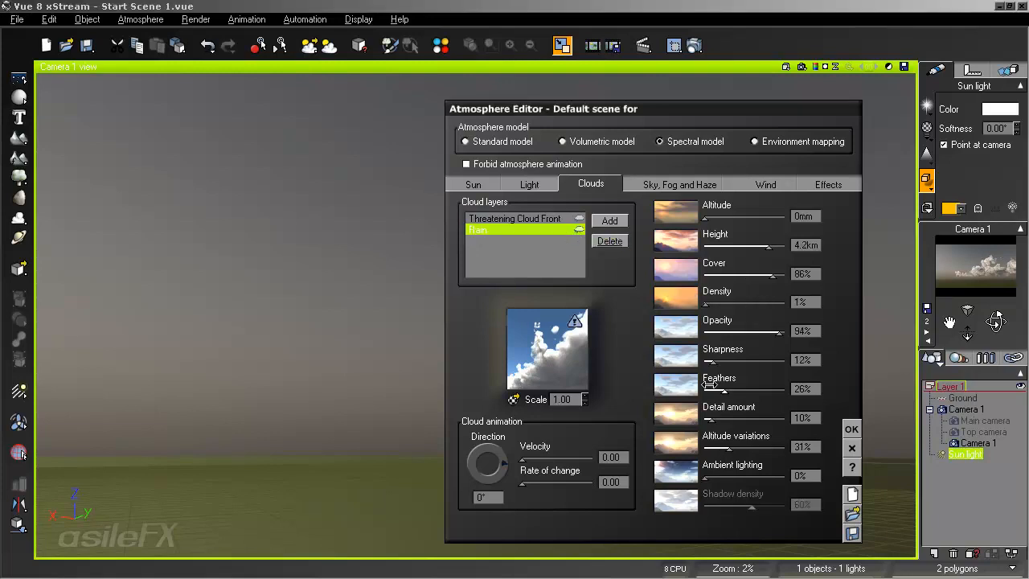
{"action": "left_click", "coordinate": [851, 428]}
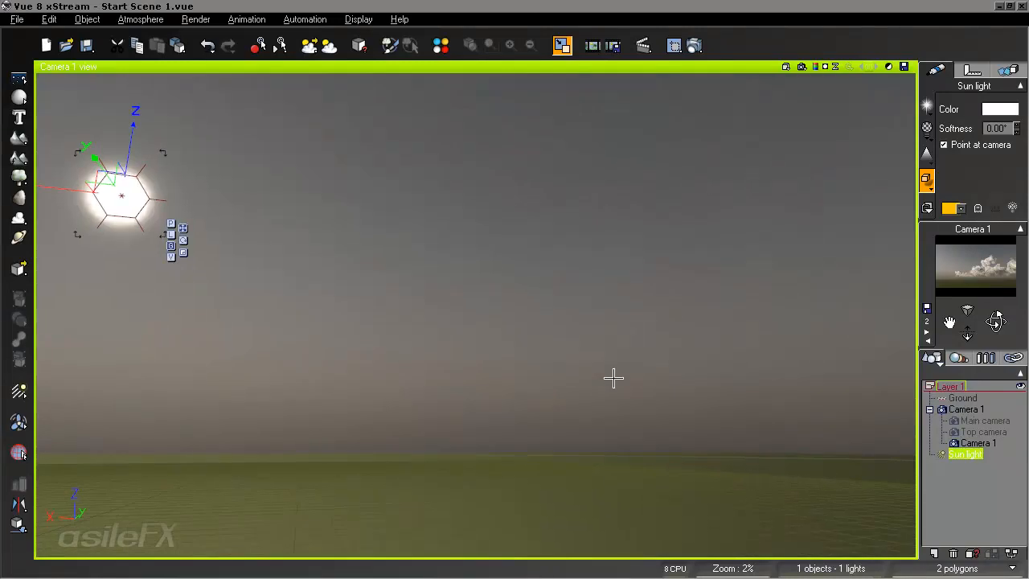
{"action": "left_click", "coordinate": [144, 19]}
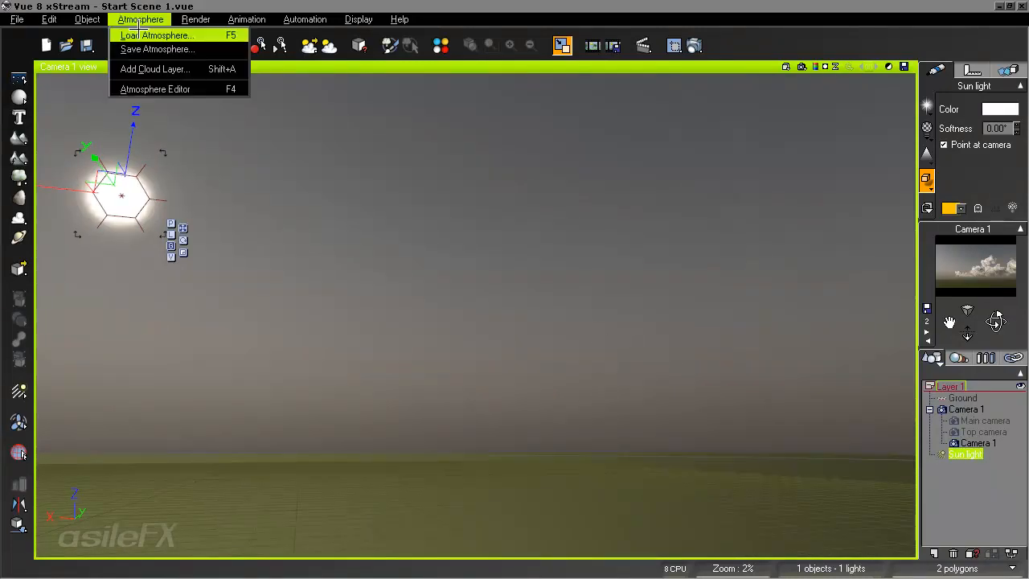
{"action": "left_click", "coordinate": [144, 87]}
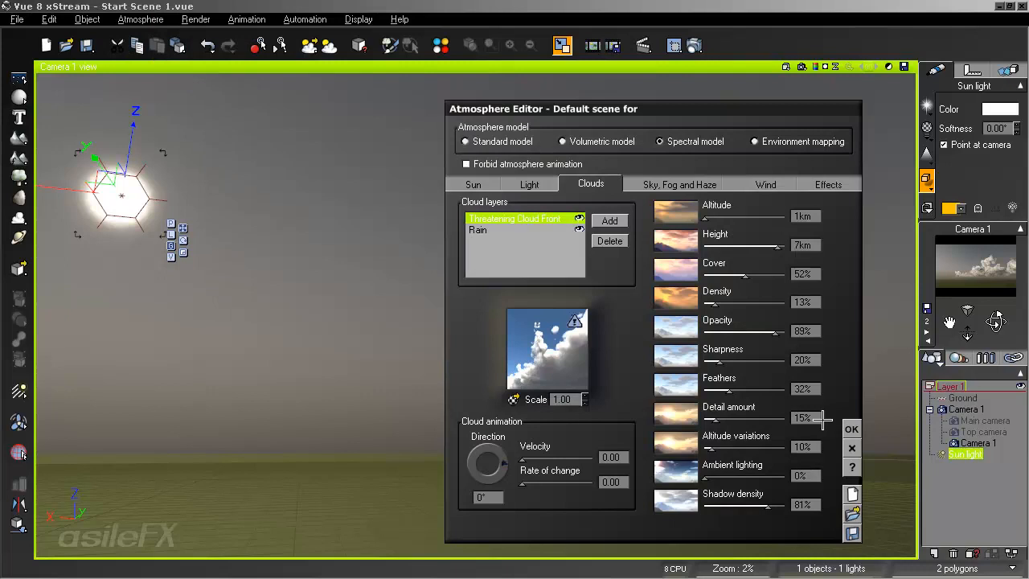